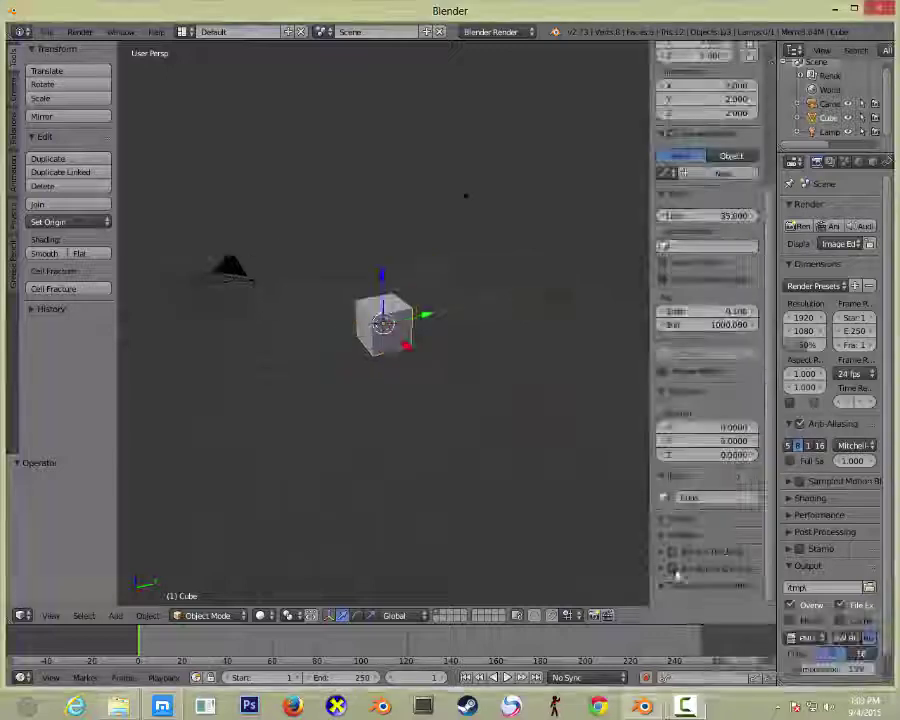
Load the hidan sword picture as a background image and view it from the front.
scroll(715, 400, down, 10)
click(707, 492)
click(740, 584)
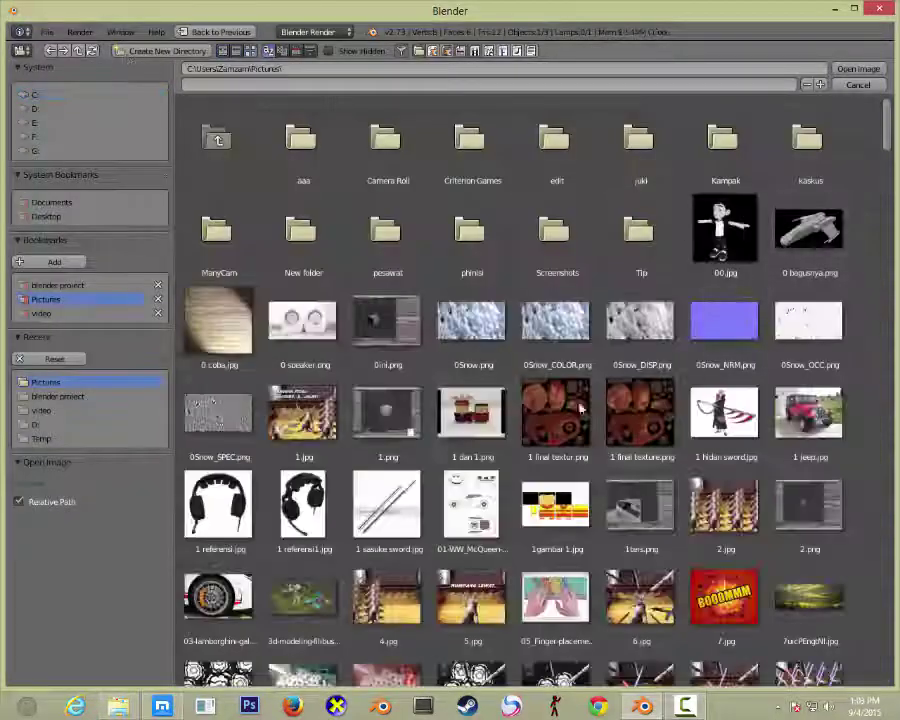
scroll(381, 340, down, 1)
double_click(381, 340)
key(KP_1)
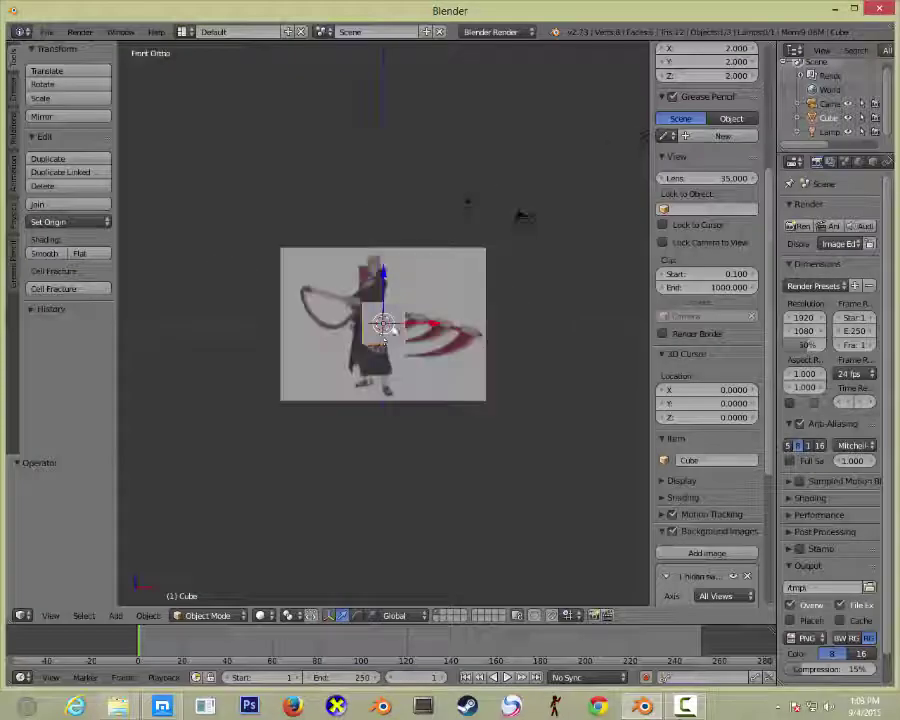
scroll(381, 340, up, 5)
Replace the default cube with a circle mesh, rotated and shrunk to shaft thickness.
key(Delete)
key(shift+a)
click(477, 316)
key(Tab)
key(r)
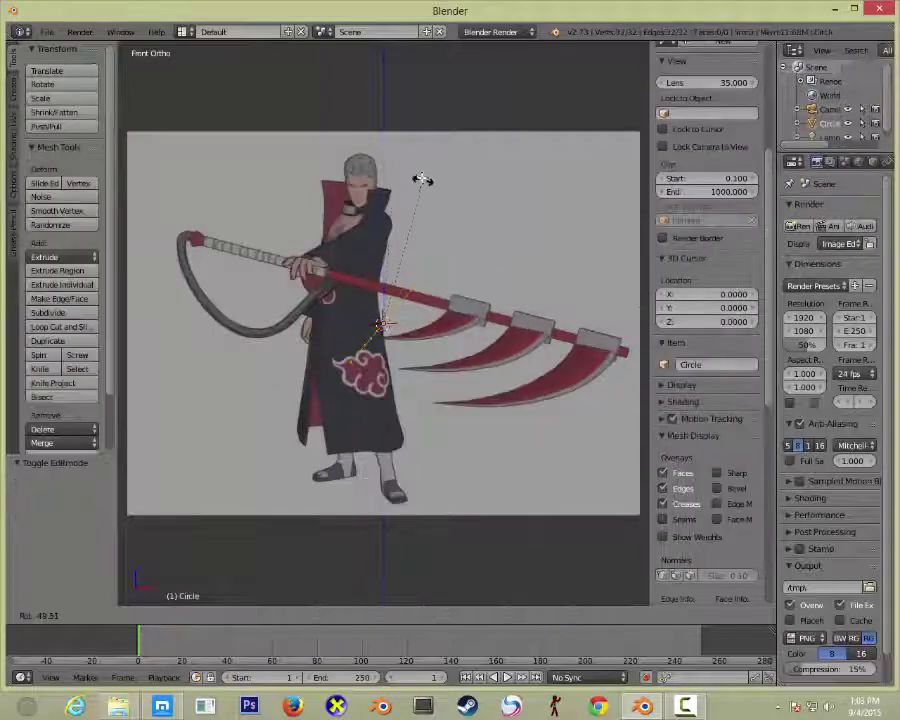
key(s)
click(382, 320)
click(520, 110)
Stretch the circle along the X axis into a long tube for the shaft.
key(g)
key(x)
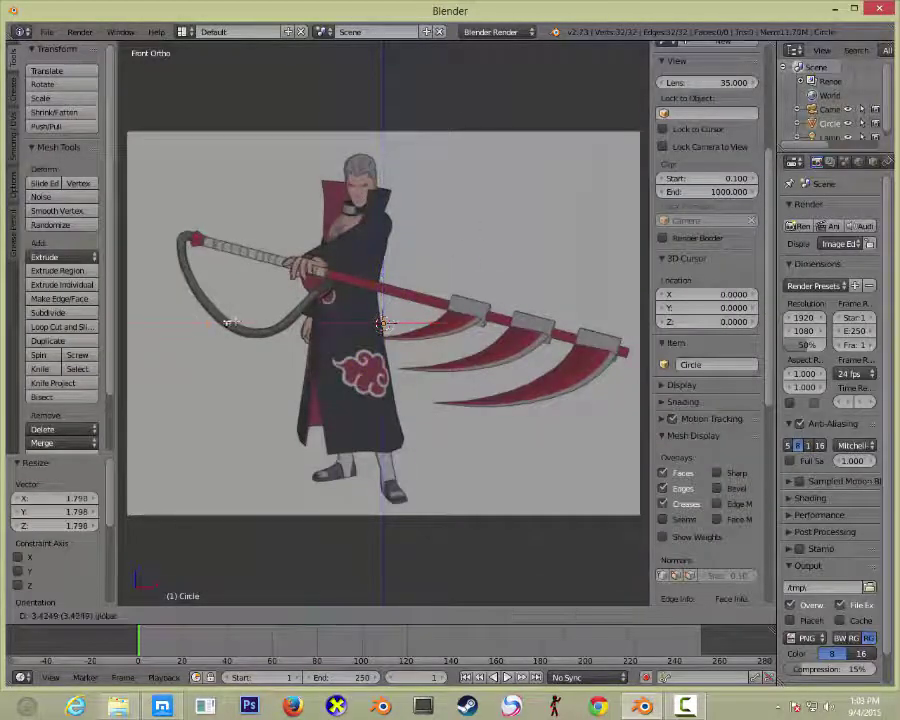
key(Tab)
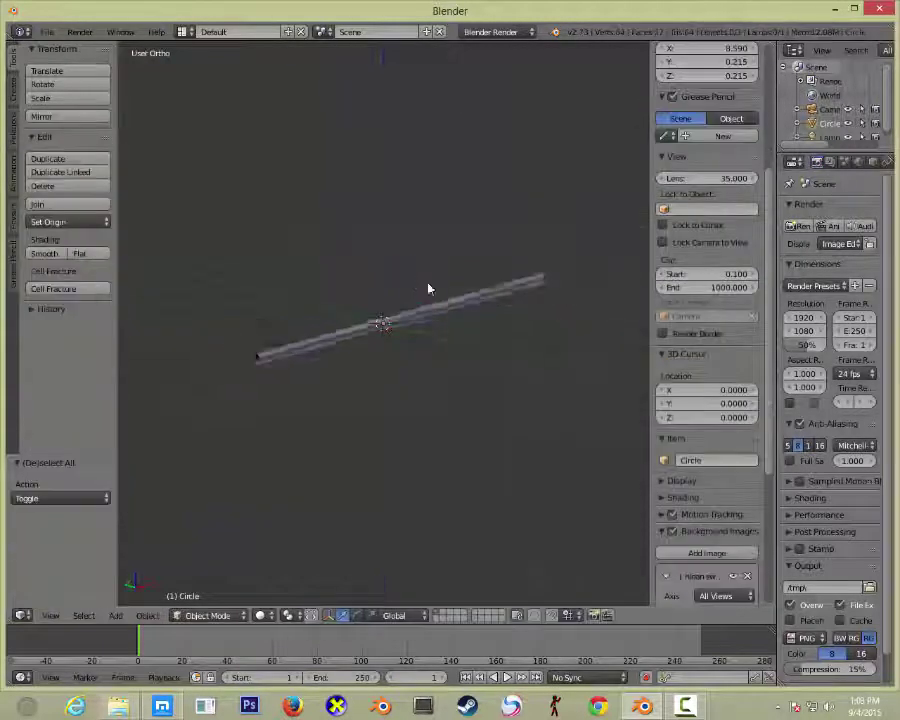
key(a)
key(Tab)
Add loop cuts around the tube and scale one ring band thicker.
key(ctrl+r)
scroll(440, 318, up, 1)
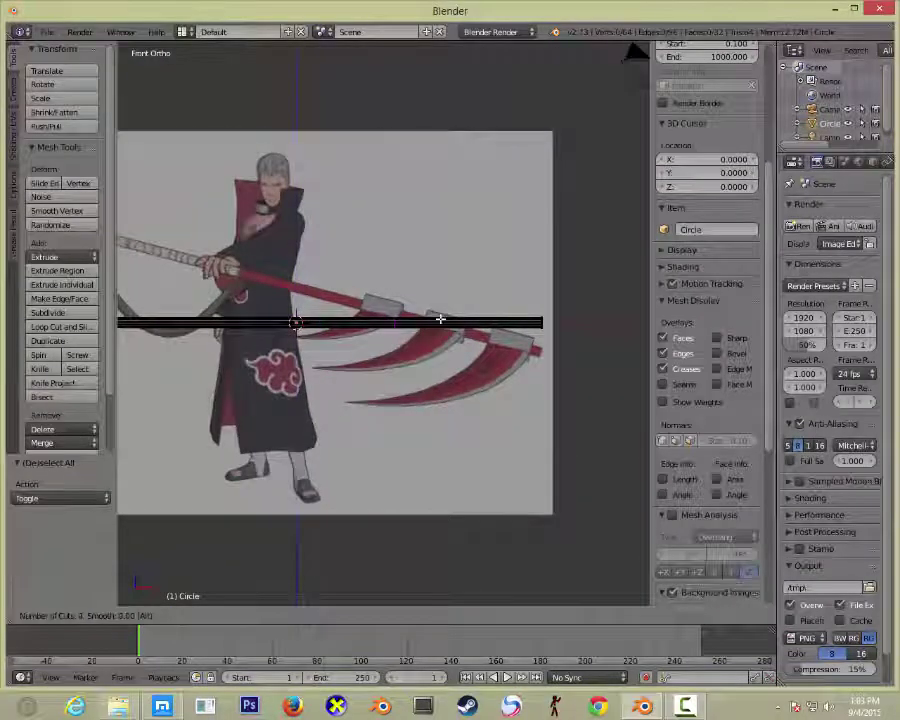
key(a)
key(s)
click(370, 323)
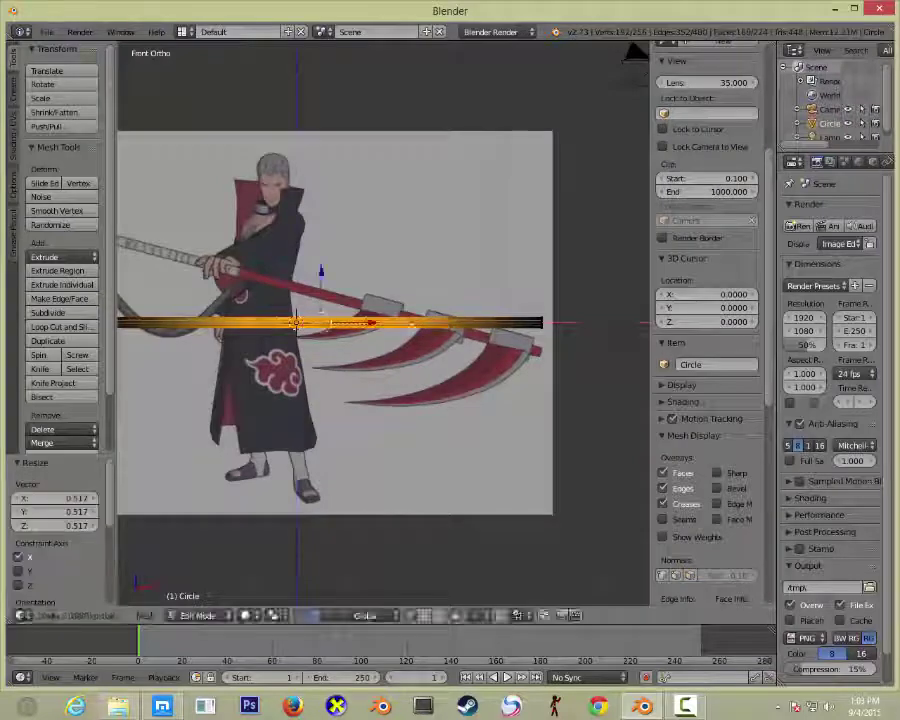
scroll(476, 330, up, 3)
key(a)
scroll(332, 320, down, 4)
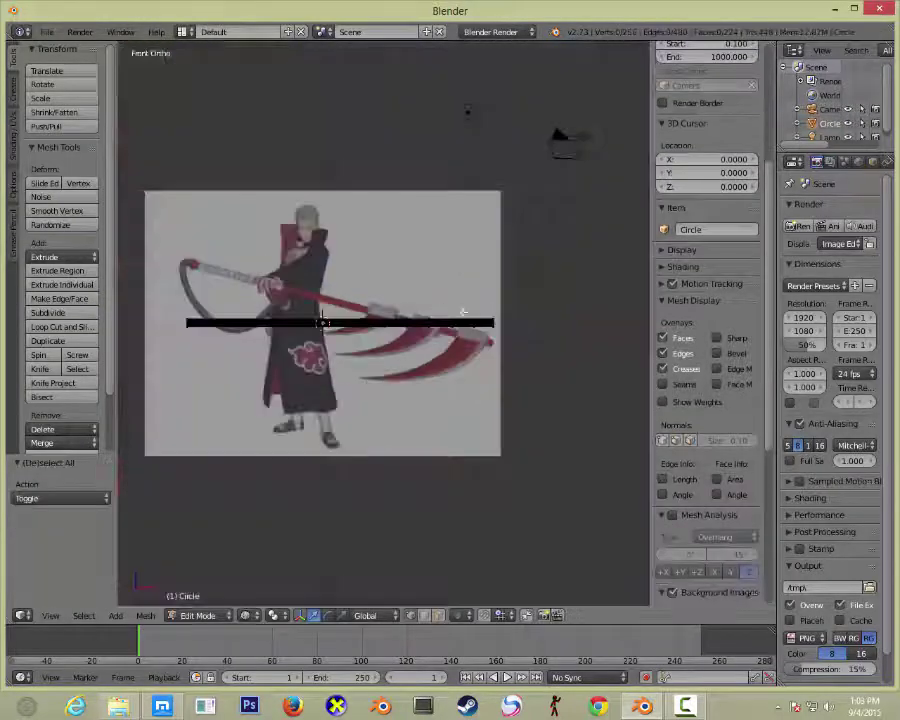
scroll(550, 317, up, 3)
key(a)
key(a)
key(a)
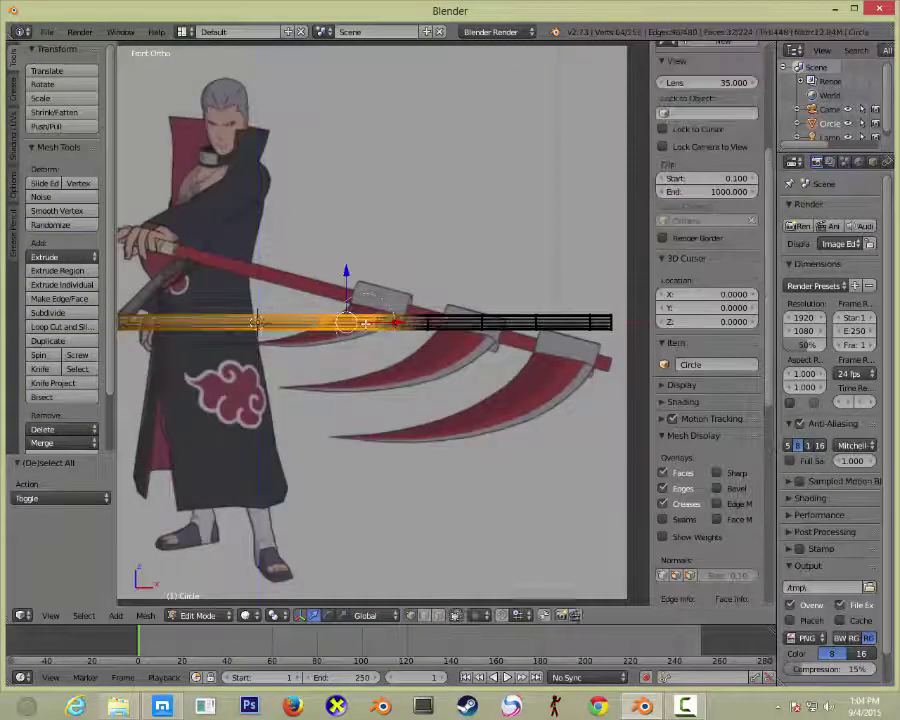
key(a)
Duplicate the ring band along the shaft and enlarge the rings into ridges.
middle_drag(346, 275, 464, 346)
key(shift+d)
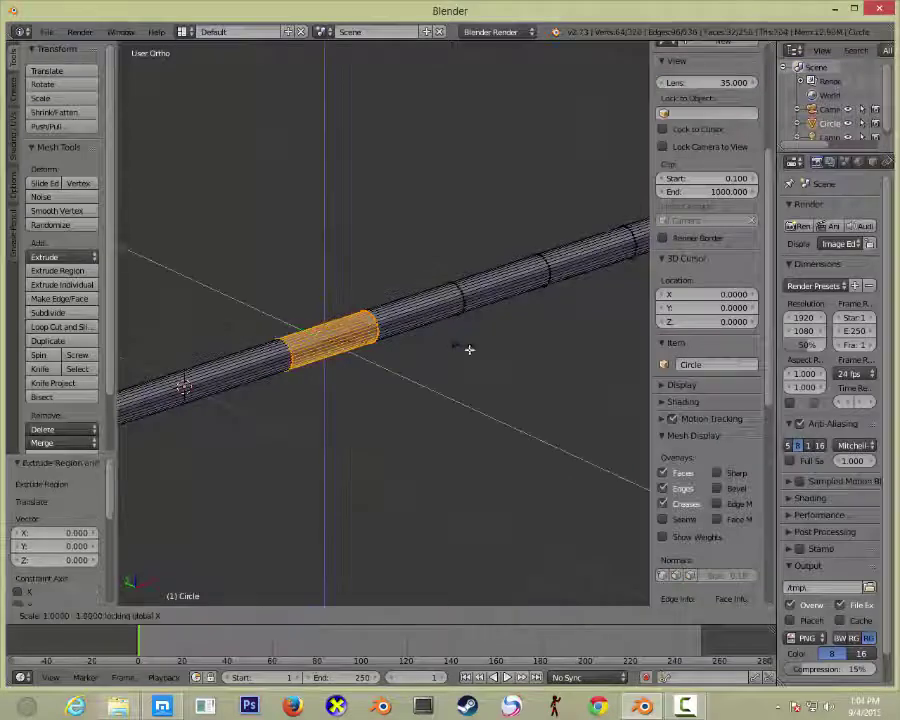
click(469, 349)
middle_drag(506, 316, 470, 438)
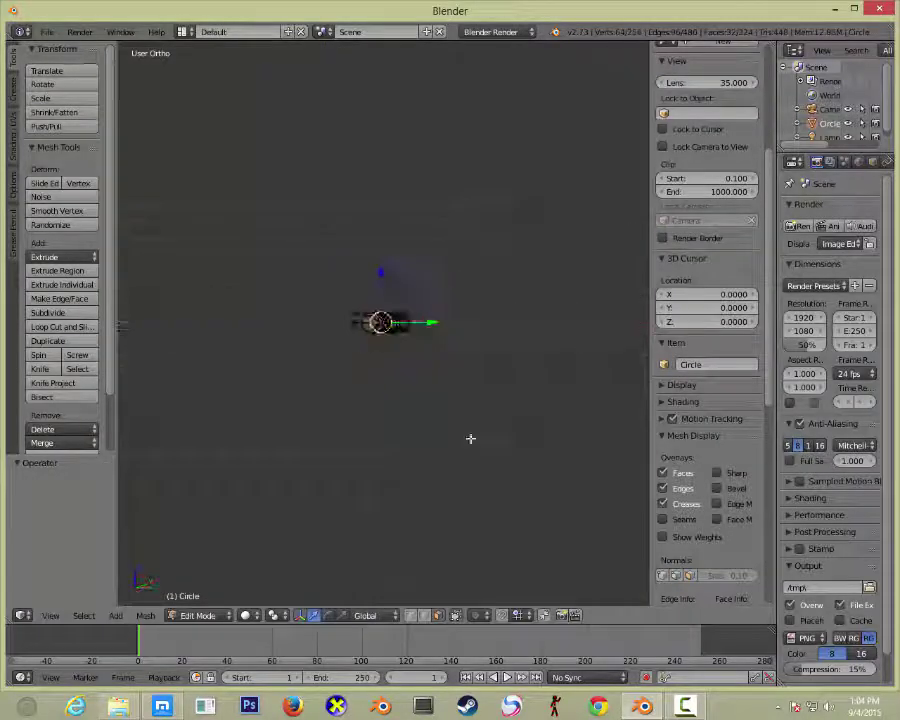
key(KP_1)
ctrl+scroll(474, 323, down, 4)
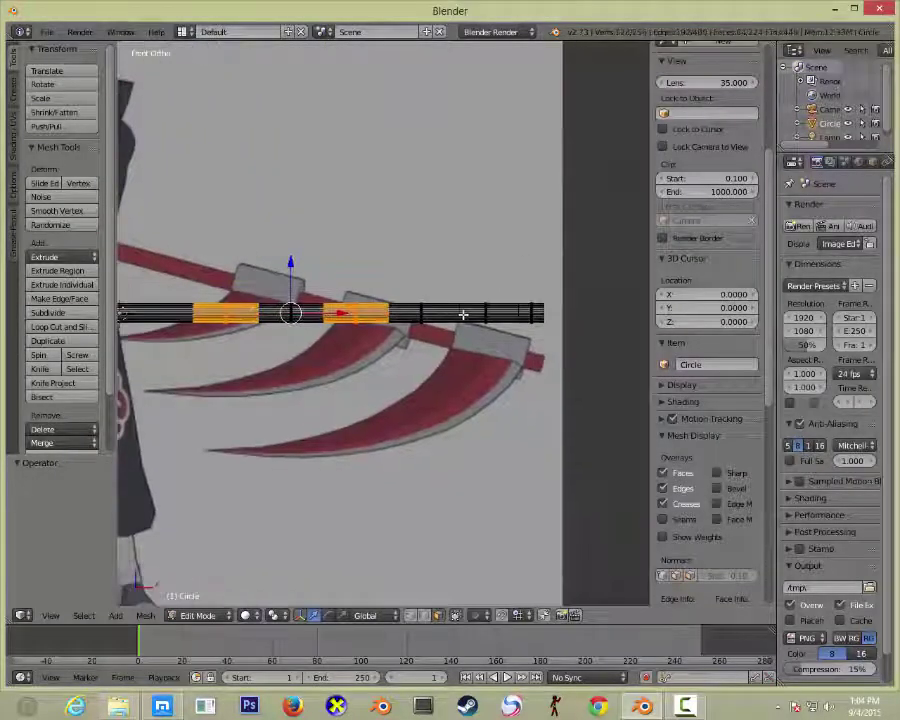
middle_drag(381, 318, 450, 359)
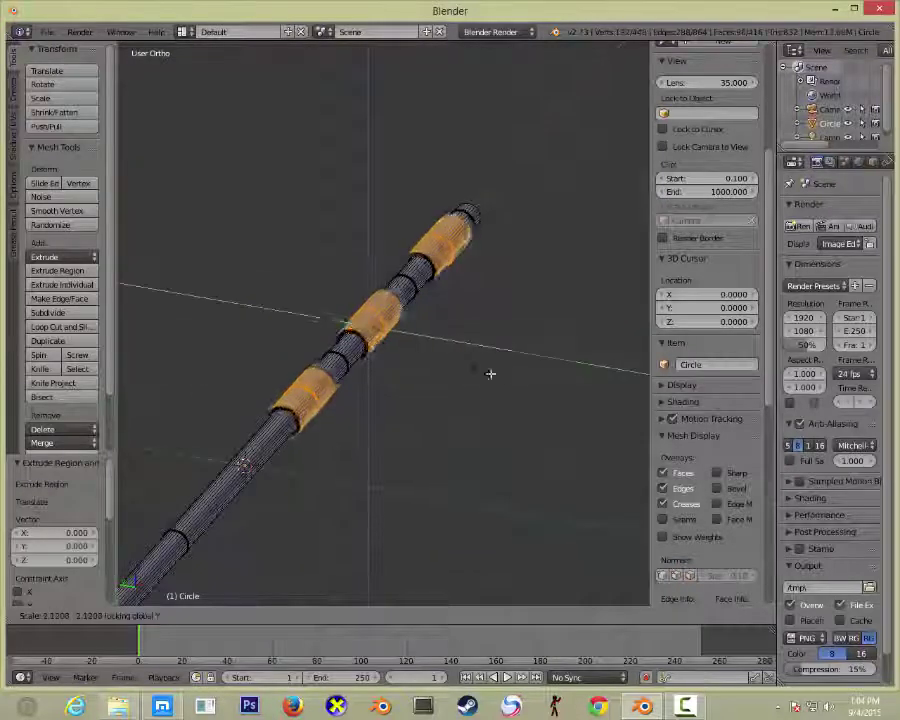
click(432, 356)
Return to the front view and select the right-hand ring band on the shaft.
key(a)
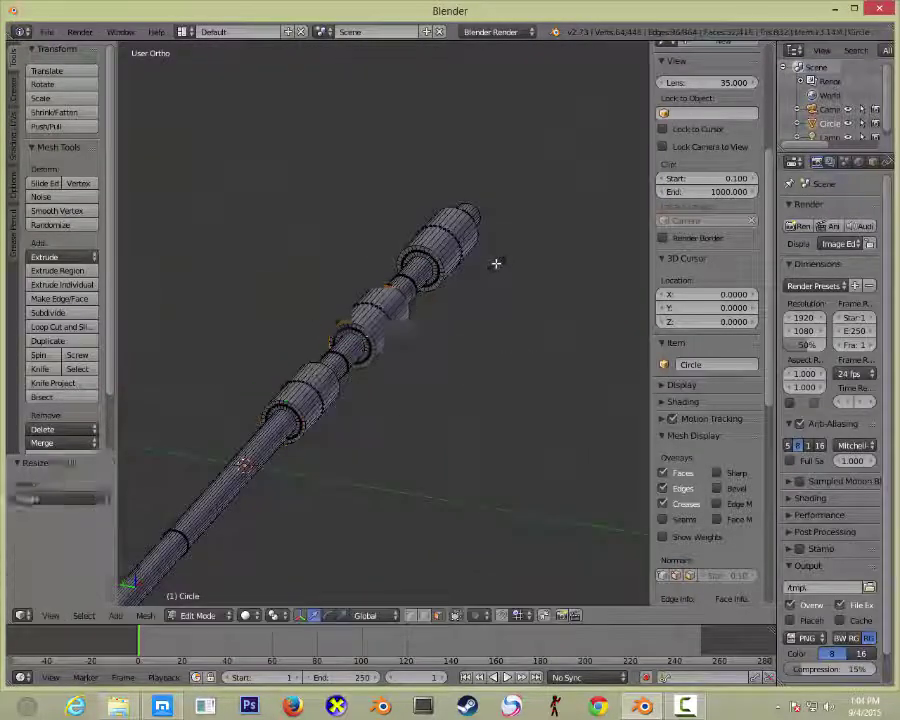
key(Tab)
key(KP_1)
key(Tab)
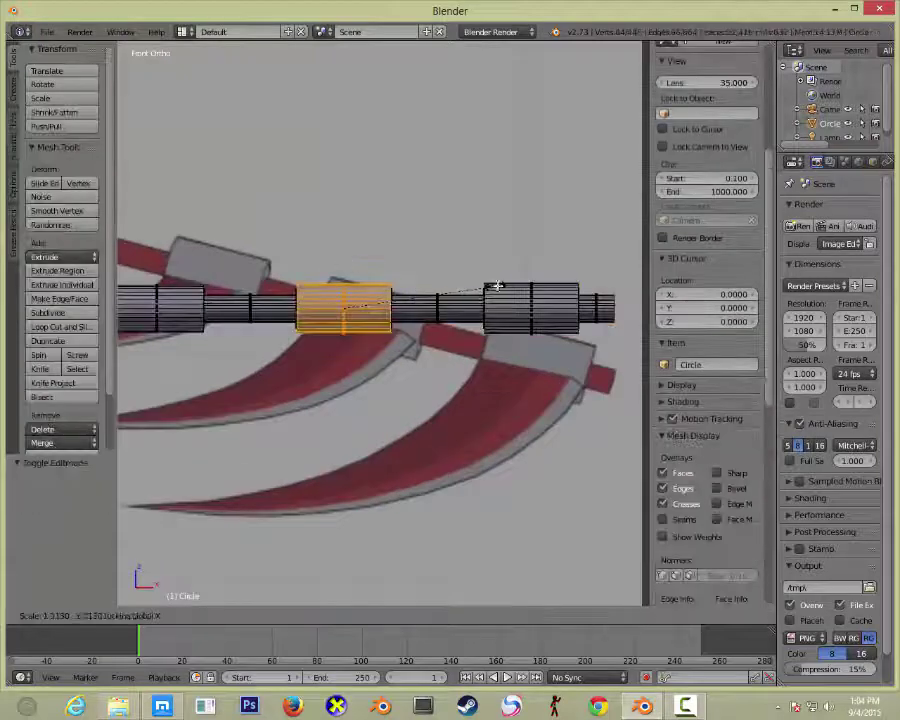
right_click(553, 293)
Finish resizing the right-hand ring band on the shaft.
click(617, 298)
key(a)
key(Tab)
scroll(370, 324, down, 3)
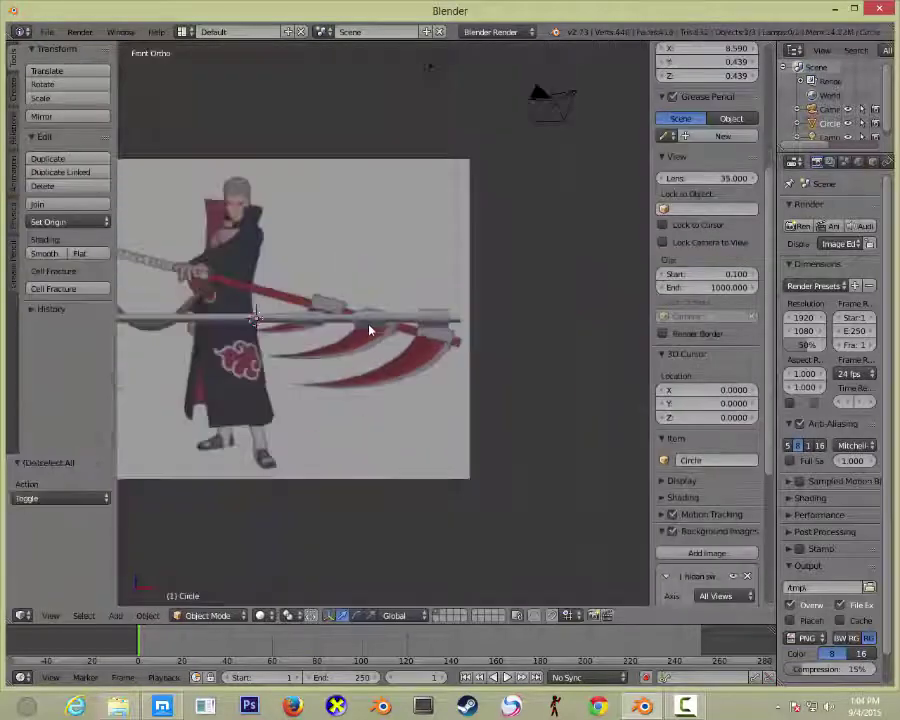
scroll(488, 320, up, 2)
scroll(488, 320, down, 3)
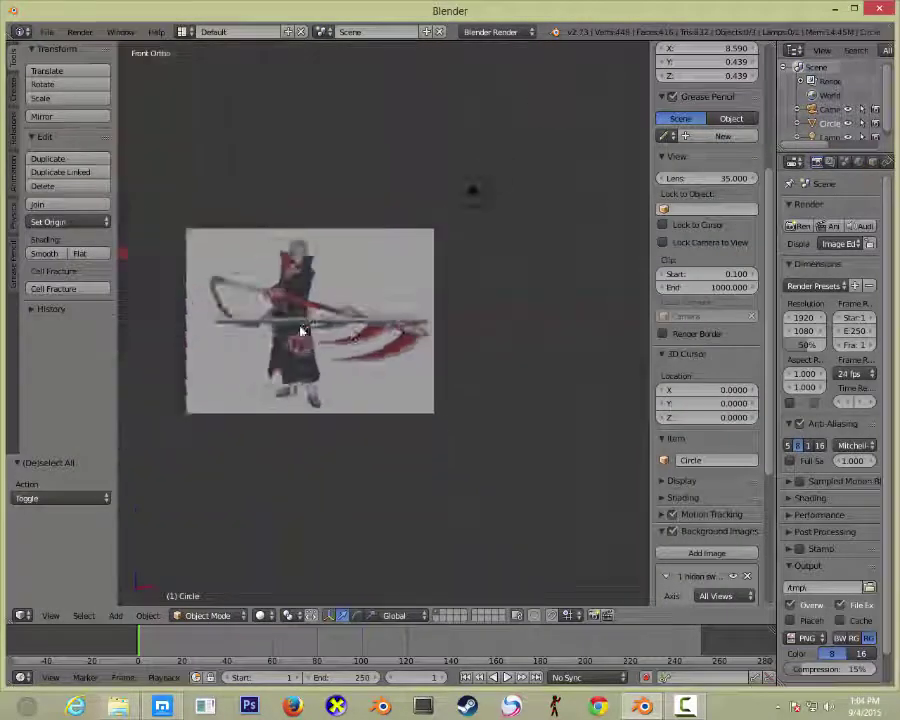
scroll(460, 330, up, 3)
Add a loop cut near the shaft's left end and widen the end ring.
key(Tab)
scroll(300, 330, up, 2)
key(g)
key(g)
click(215, 323)
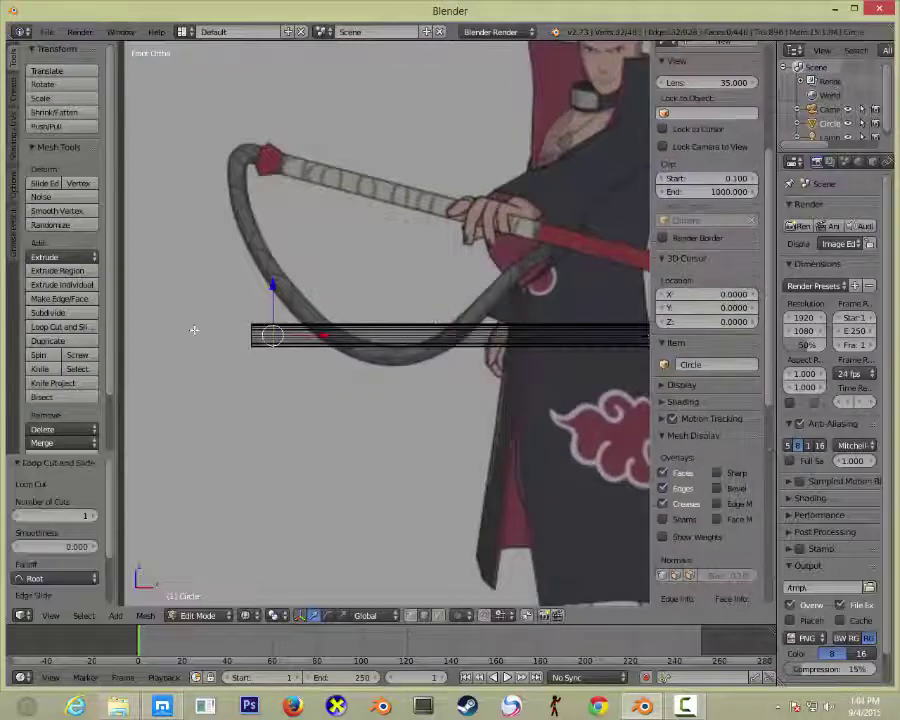
key(a)
alt+right_click(262, 335)
key(s)
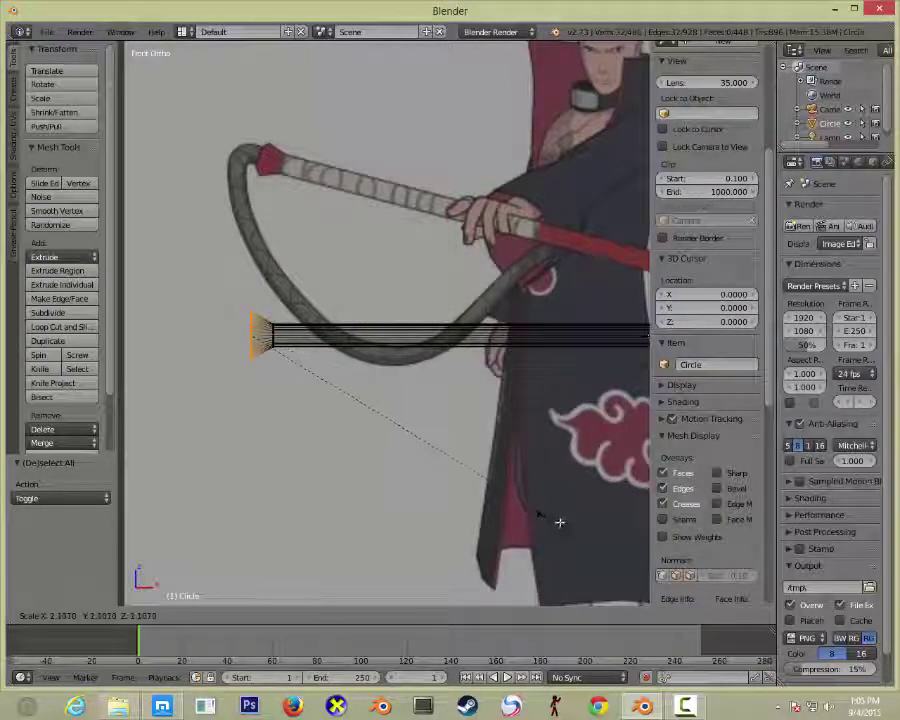
click(560, 522)
mouse_move(560, 522)
middle_down()
mouse_move(400, 400)
mouse_move(486, 372)
mouse_move(458, 317)
middle_up()
scroll(354, 291, up, 3)
Return to the front view and inspect the widened shaft end.
key(shift+s)
key(KP_1)
key(Tab)
key(a)
scroll(536, 356, down, 5)
scroll(484, 344, up, 3)
scroll(531, 354, up, 3)
key(Tab)
scroll(380, 265, up, 3)
scroll(422, 245, down, 3)
key(Tab)
Look along the shaft, then line it up with the reference in front view.
middle_drag(422, 245, 476, 338)
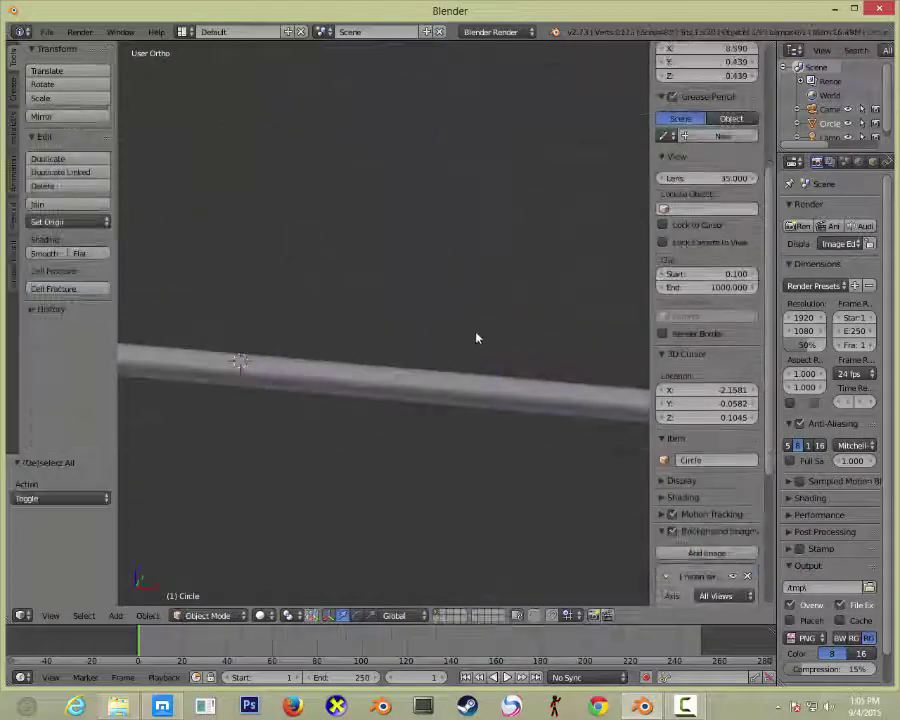
scroll(494, 281, down, 2)
scroll(500, 370, down, 3)
scroll(476, 340, up, 3)
key(Tab)
scroll(418, 388, up, 2)
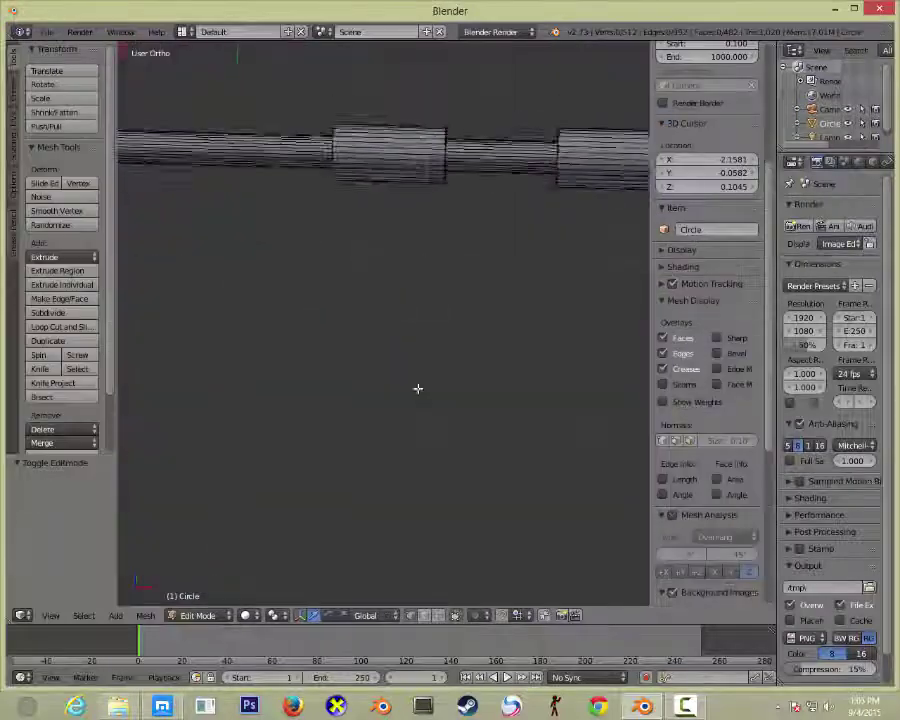
key(KP_1)
scroll(417, 375, down, 3)
scroll(300, 235, up, 4)
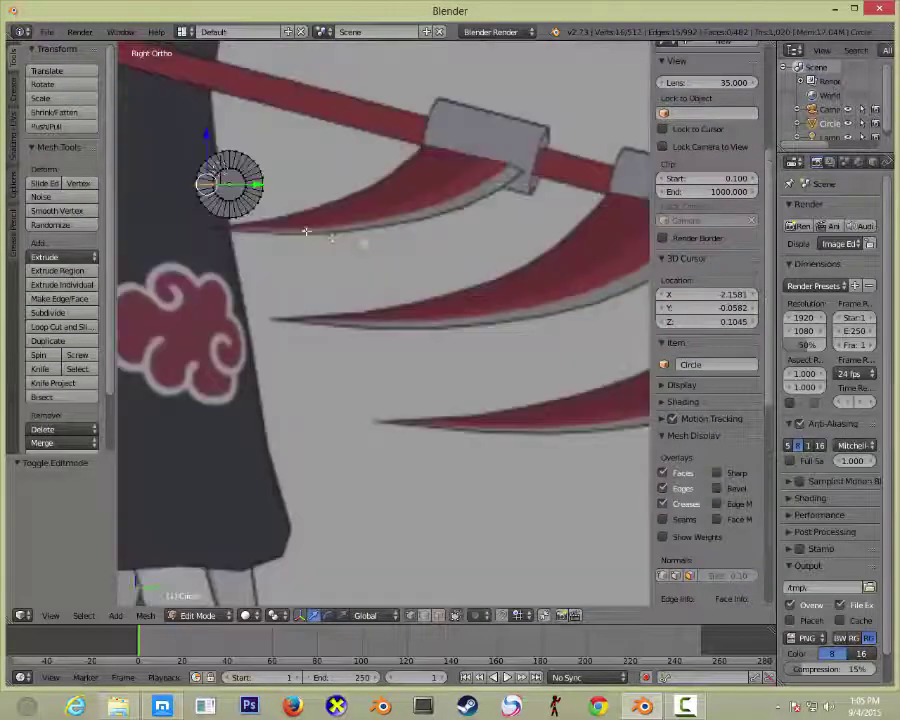
scroll(300, 240, up, 2)
Snap the 3D cursor to the selected ring where the first blade meets the shaft.
key(shift+s)
click(410, 402)
scroll(411, 297, down, 2)
click(370, 272)
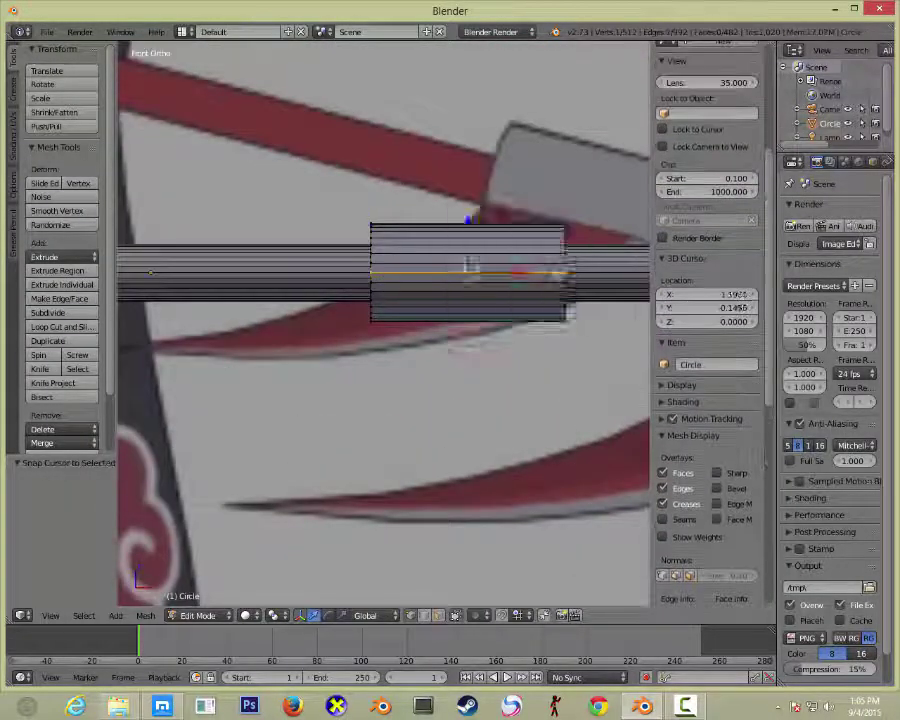
key(Tab)
middle_drag(400, 300, 410, 320)
key(shift+a)
Add a cube at the ring and flatten it into a thin plate narrowed along X.
click(490, 349)
key(Tab)
key(s)
key(z)
key(Return)
key(s)
key(x)
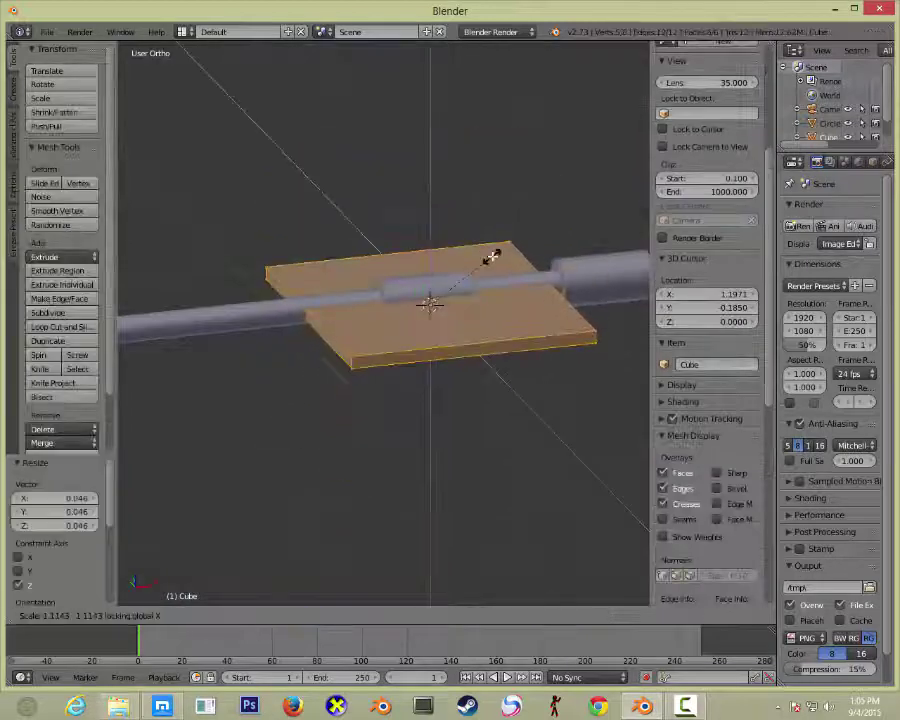
key(Return)
key(a)
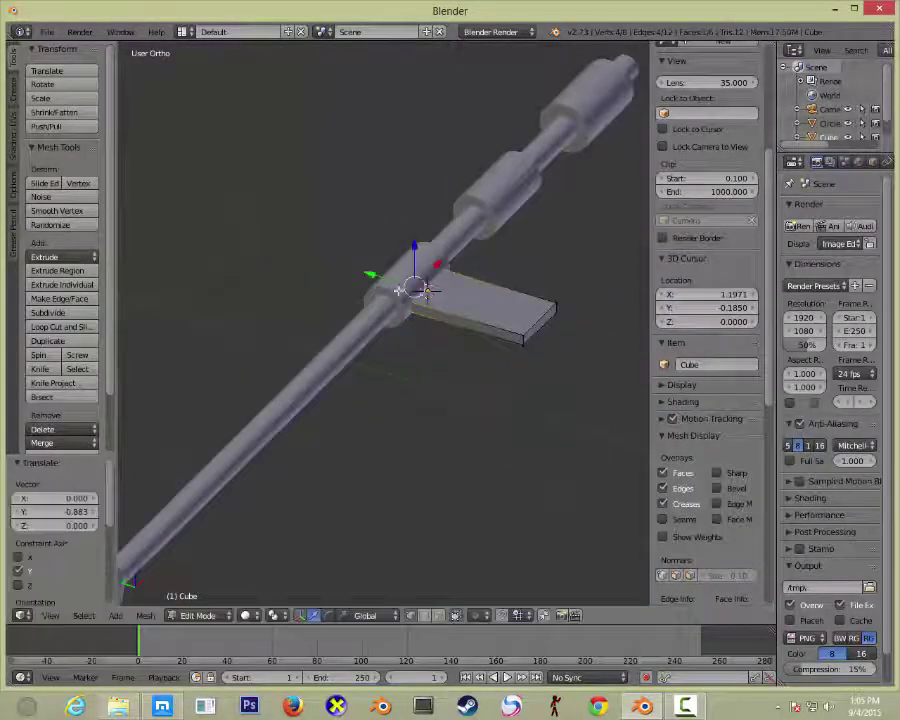
Adjust the plate's height along Z against the front-view reference.
key(KP_1)
key(s)
key(z)
key(Return)
scroll(443, 263, up, 3)
middle_drag(443, 263, 518, 331)
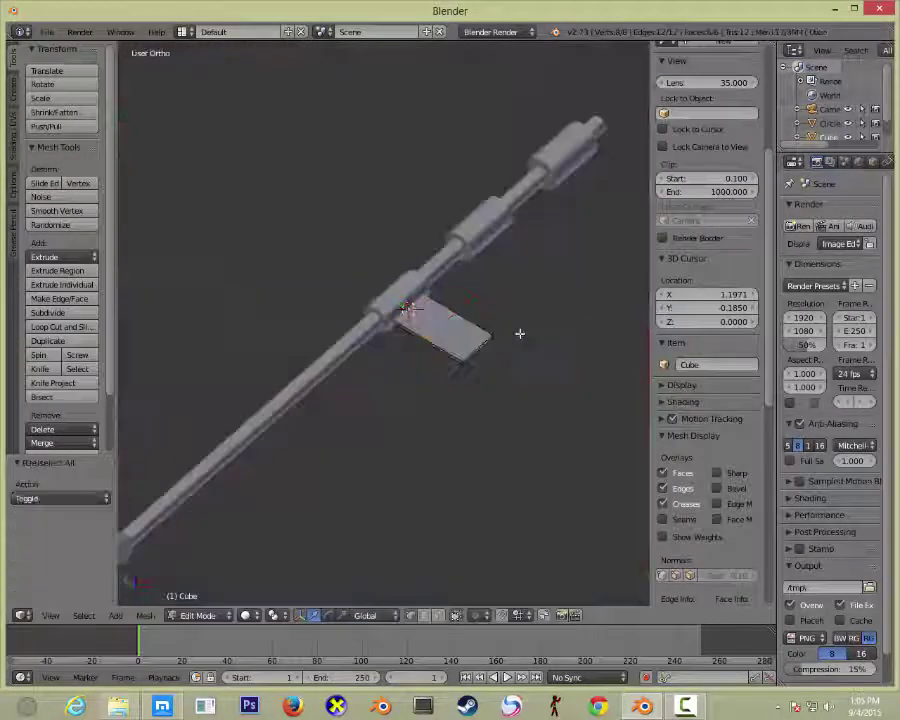
key(KP_7)
scroll(572, 261, down, 3)
Add a new circle mesh and scale it along the X axis.
key(Tab)
scroll(397, 337, up, 3)
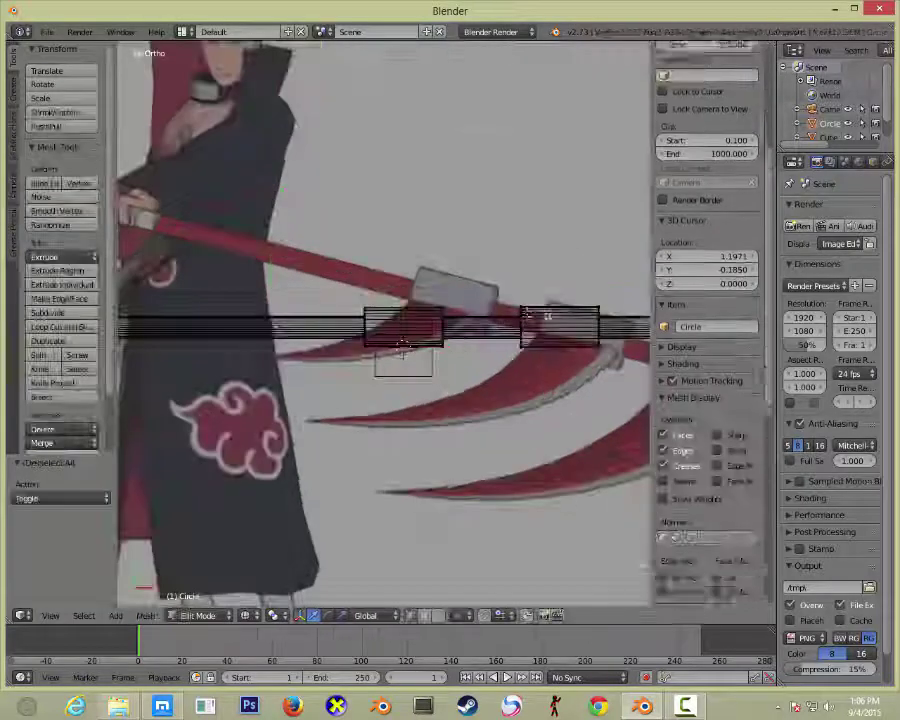
key(shift+a)
key(s)
click(355, 222)
key(a)
key(s)
key(x)
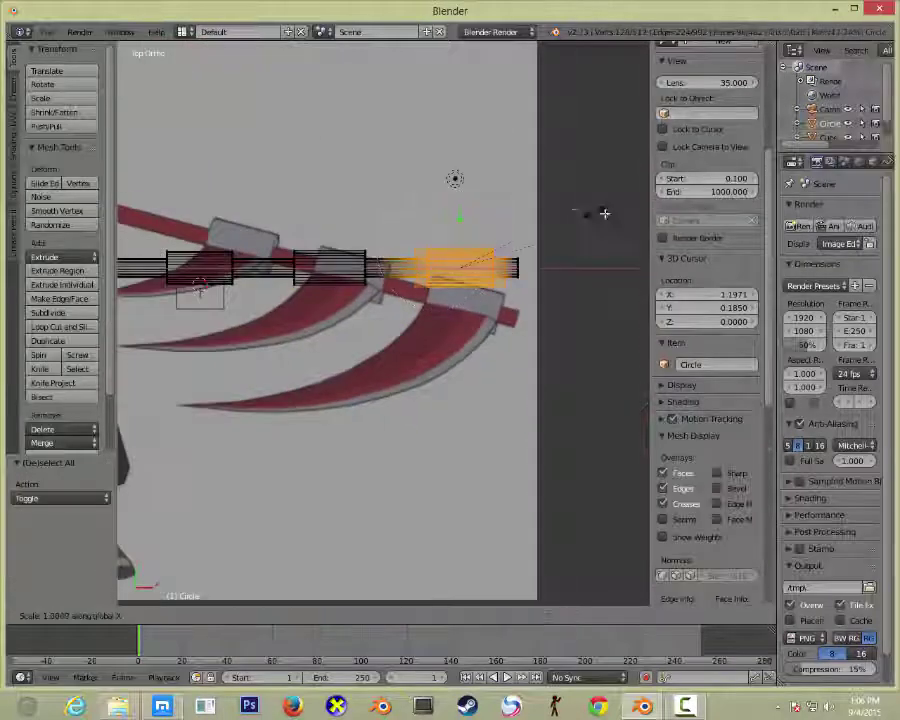
click(634, 215)
key(Tab)
scroll(400, 256, up, 3)
Stretch the plate's face downward along the reference blade with evenly spaced edge loops.
right_click(400, 256)
key(Tab)
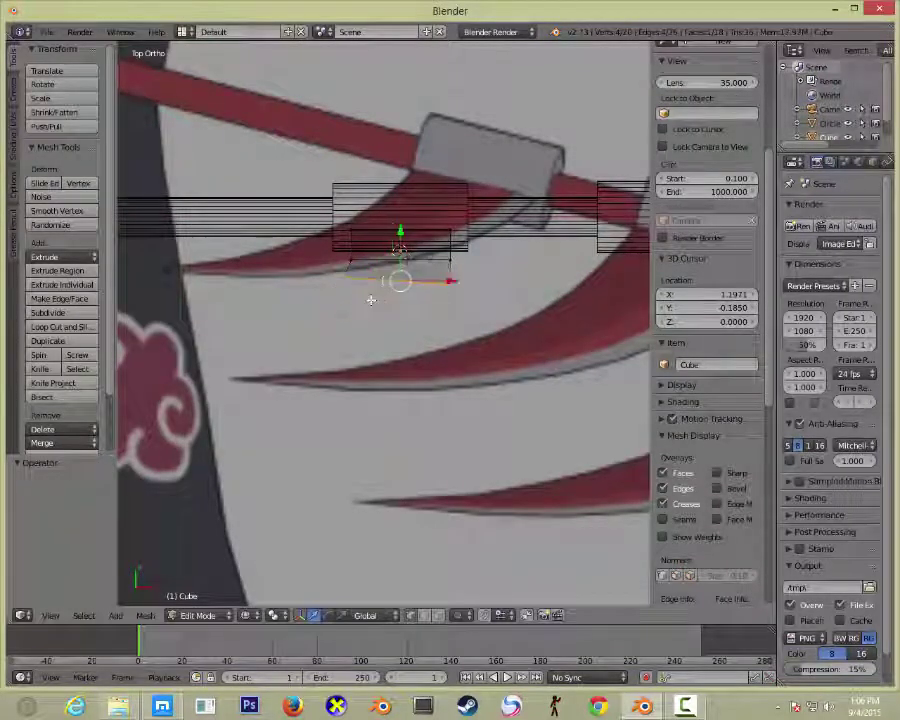
drag(403, 221, 447, 405)
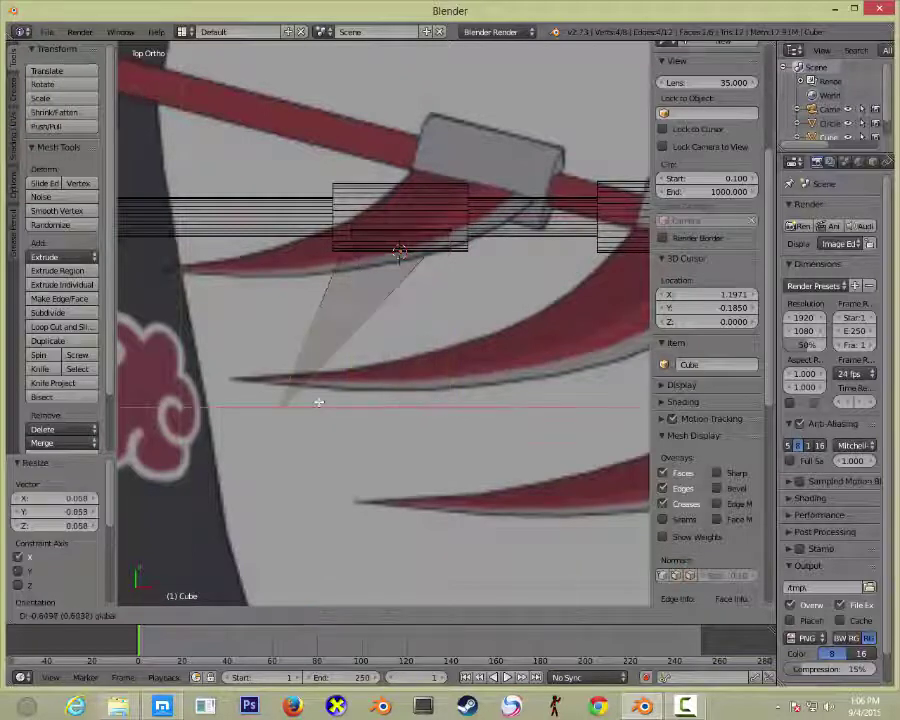
click(367, 319)
right_click(378, 280)
key(a)
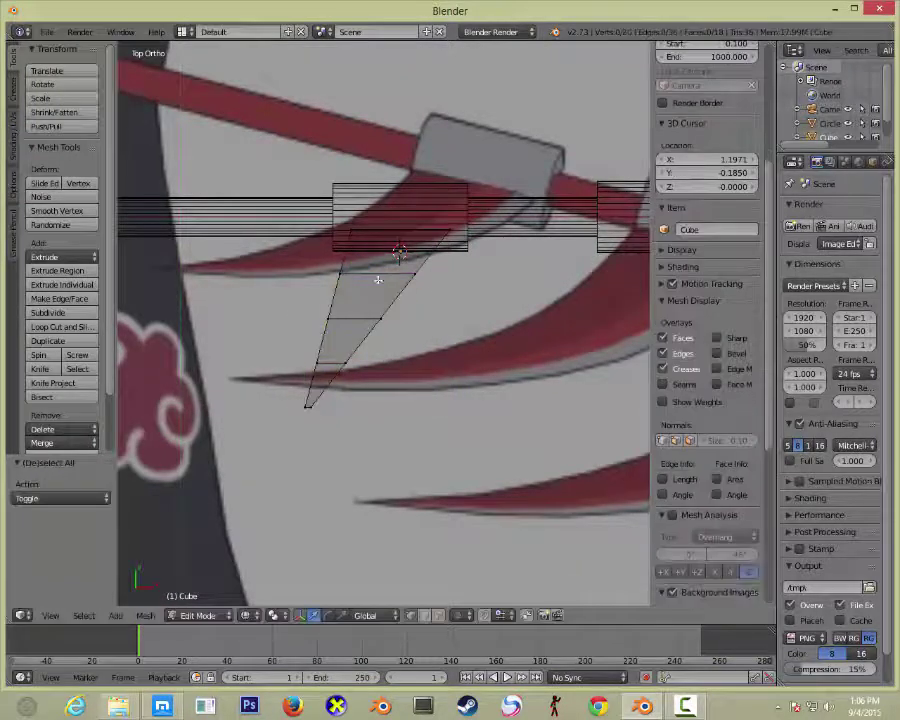
Move the blade's edge vertices to follow the reference scythe's curve to a point.
right_click(334, 318)
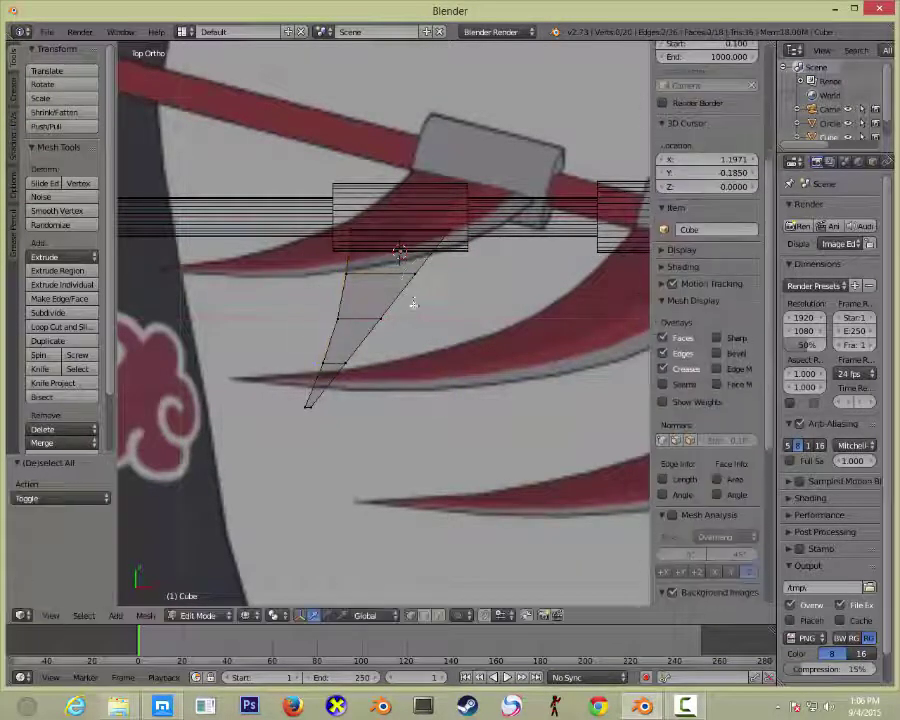
mouse_move(378, 317)
mouse_down()
mouse_move(447, 316)
mouse_move(355, 347)
mouse_up()
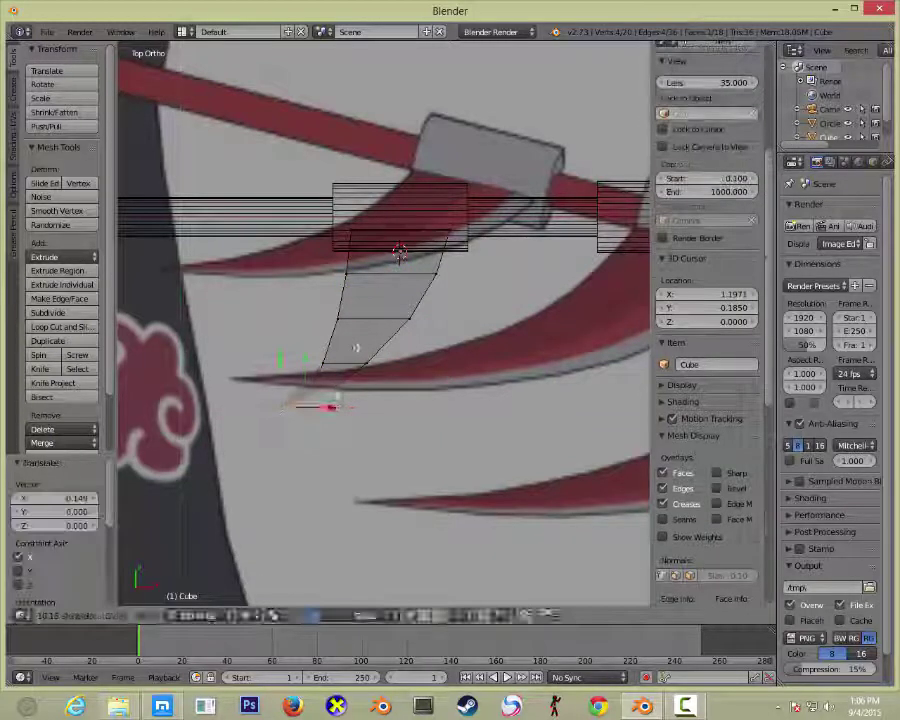
middle_drag(347, 381, 400, 270)
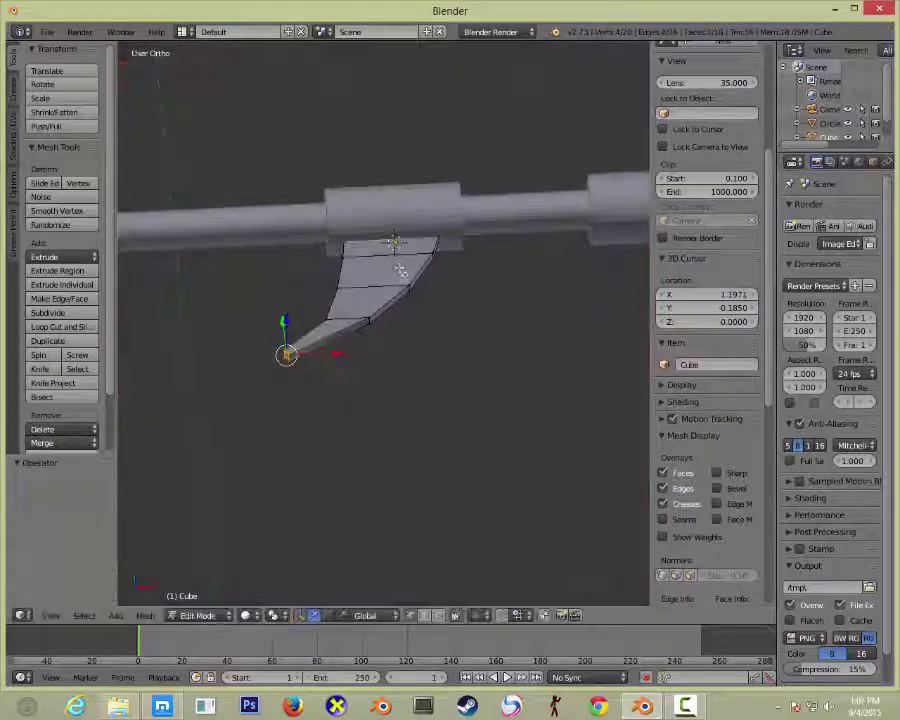
click(346, 292)
key(Tab)
Back in top view in Edit Mode, add a new edge loop across the blade.
middle_drag(366, 200, 481, 286)
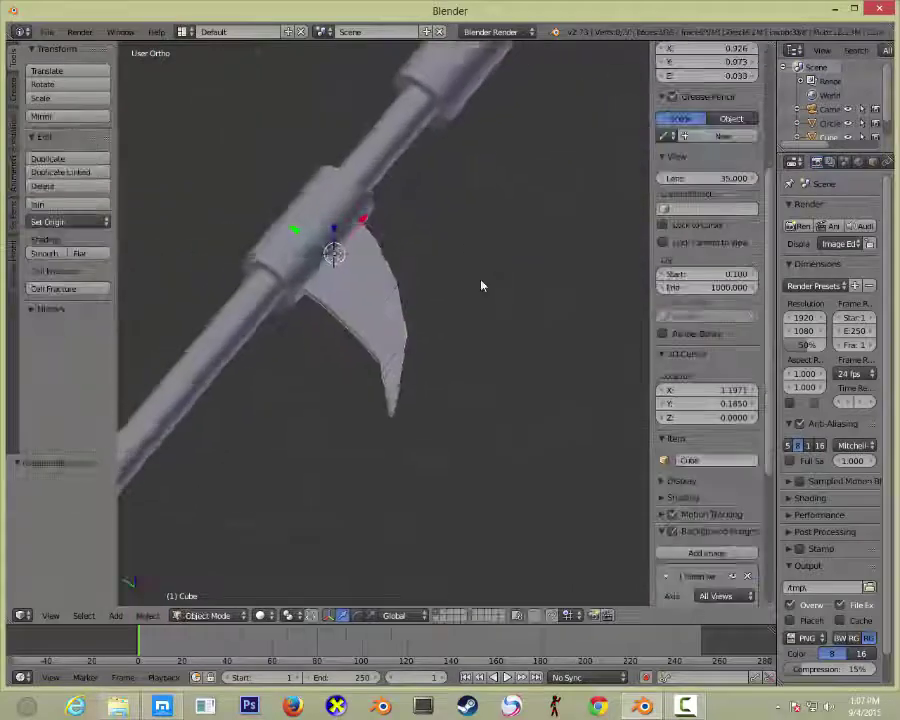
key(Tab)
key(KP_7)
scroll(394, 394, down, 3)
key(a)
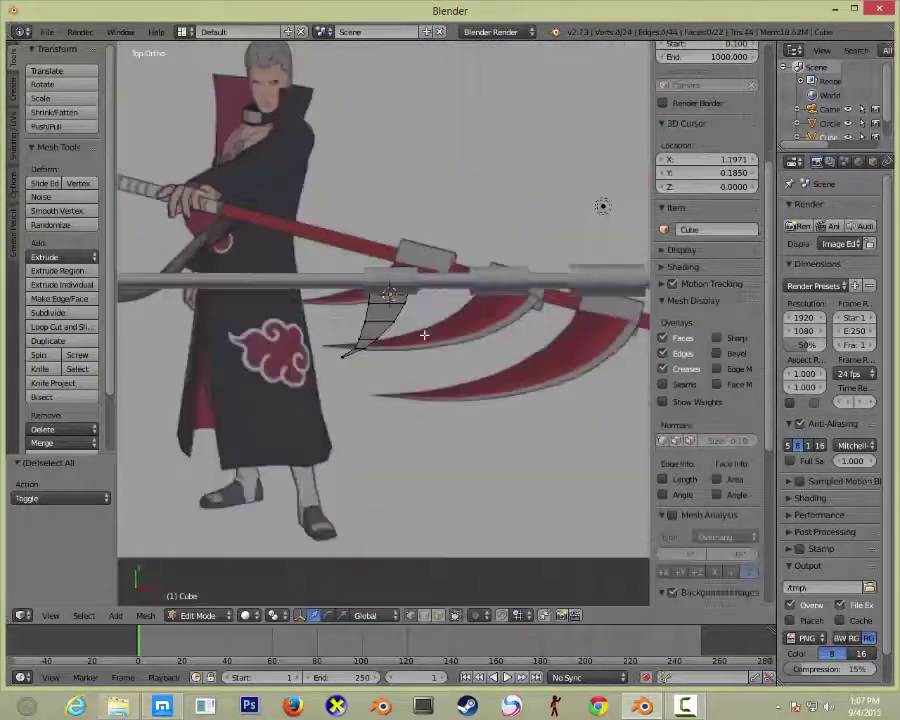
scroll(424, 335, up, 5)
scroll(528, 195, down, 2)
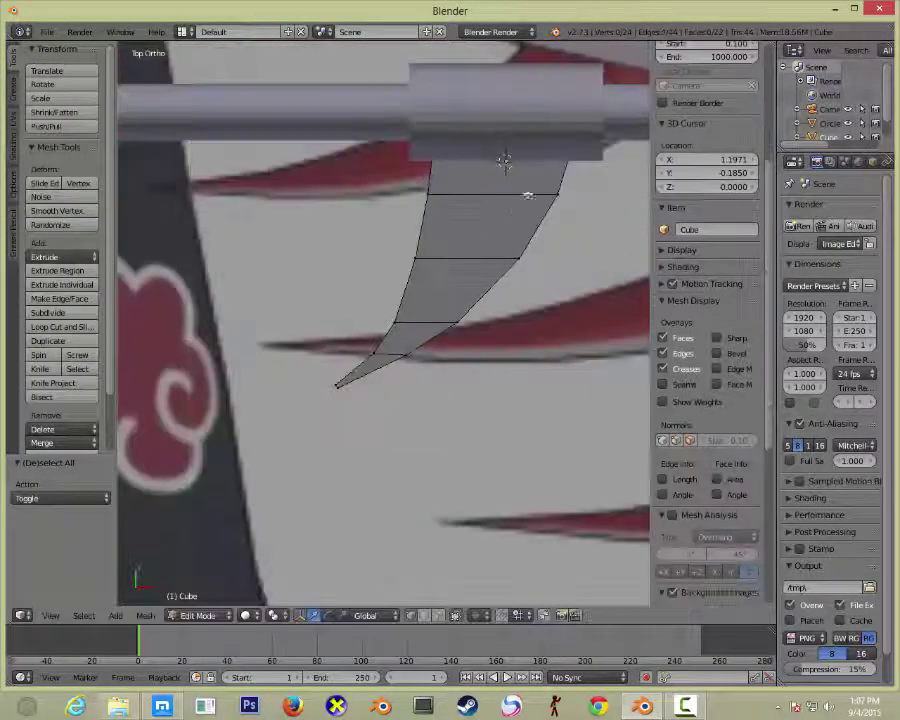
key(ctrl+r)
click(528, 195)
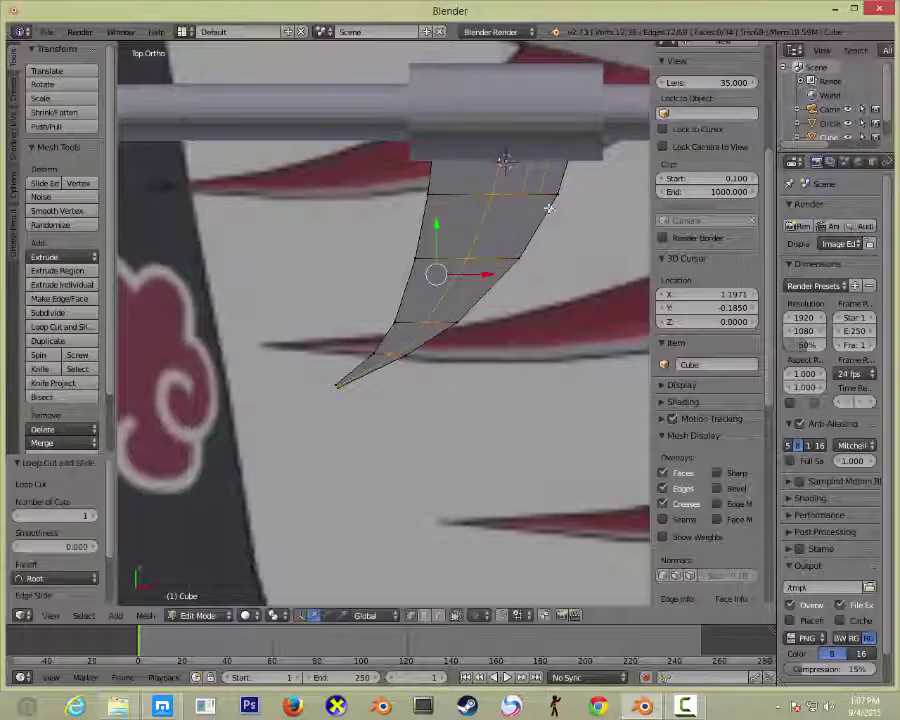
Slide the blade's top vertex and the new loop into place to refine the outline.
key(a)
right_click(505, 170)
key(z)
key(g)
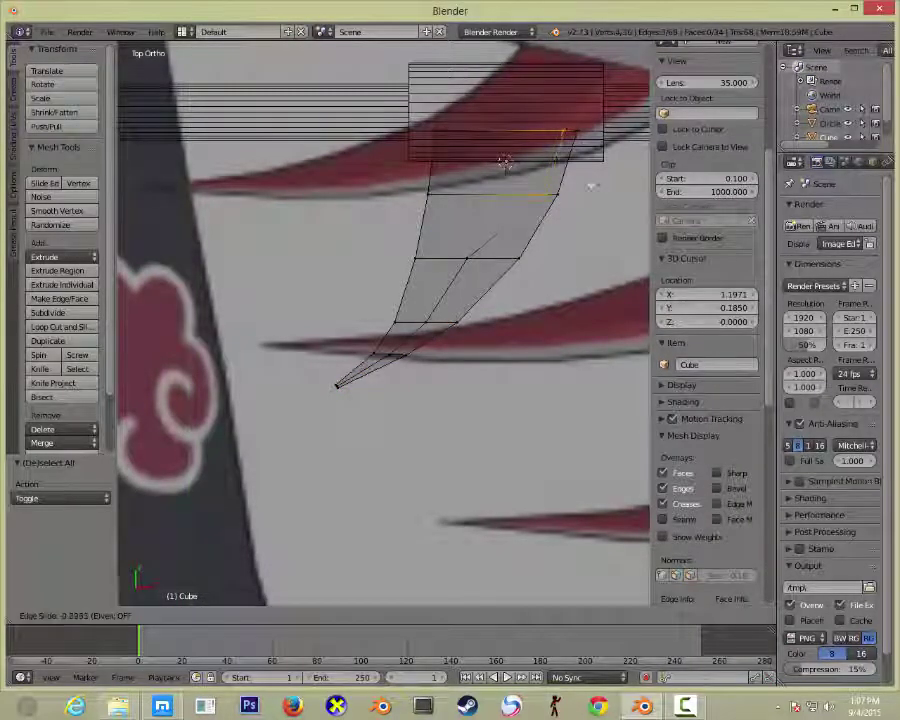
click(460, 252)
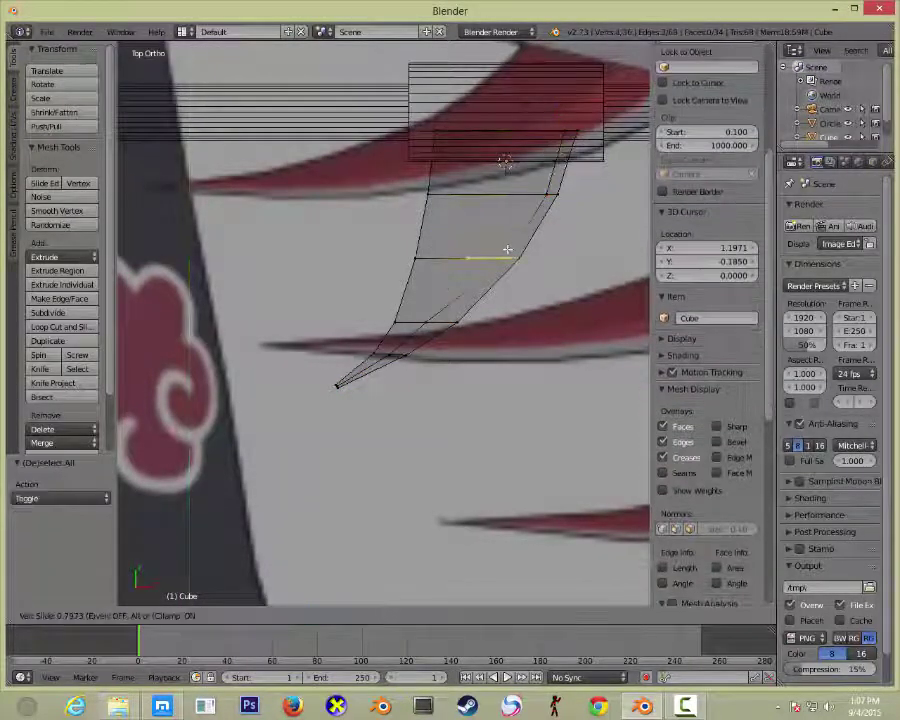
click(476, 286)
Select the blade's outer edge strip, undoing an accidental vertical scale of the whole blade.
key(a)
scroll(480, 344, up, 4)
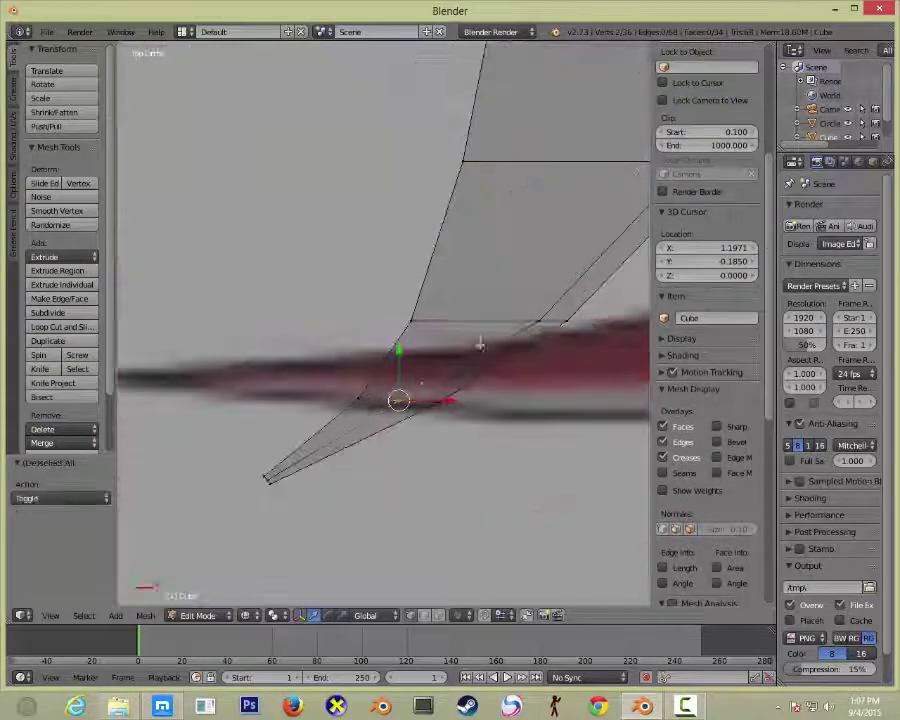
click(415, 410)
scroll(415, 410, down, 4)
middle_drag(415, 410, 320, 268)
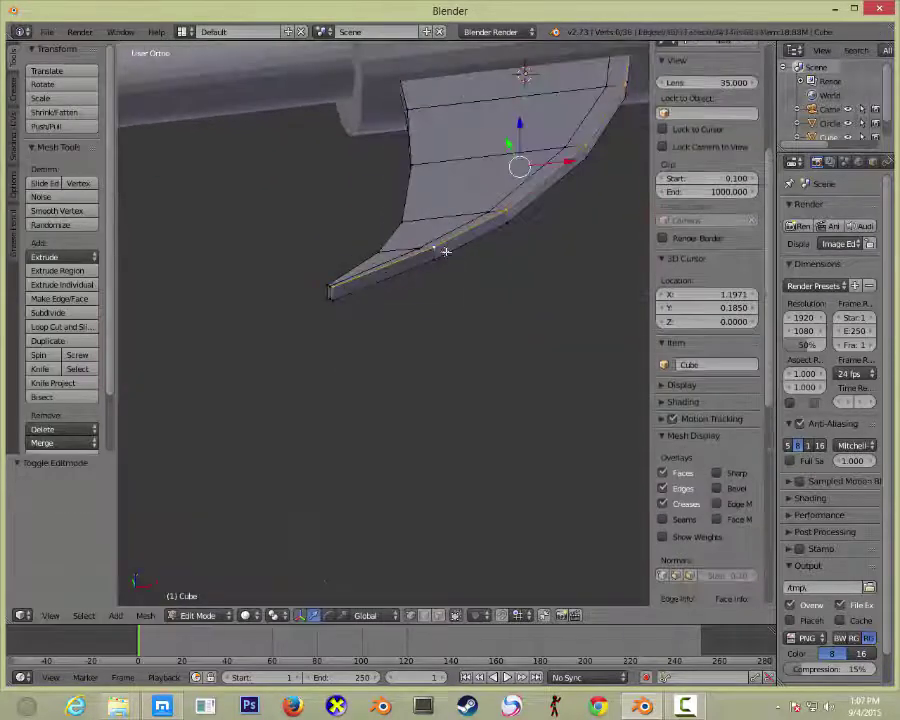
key(a)
key(s)
key(Escape)
key(s)
key(z)
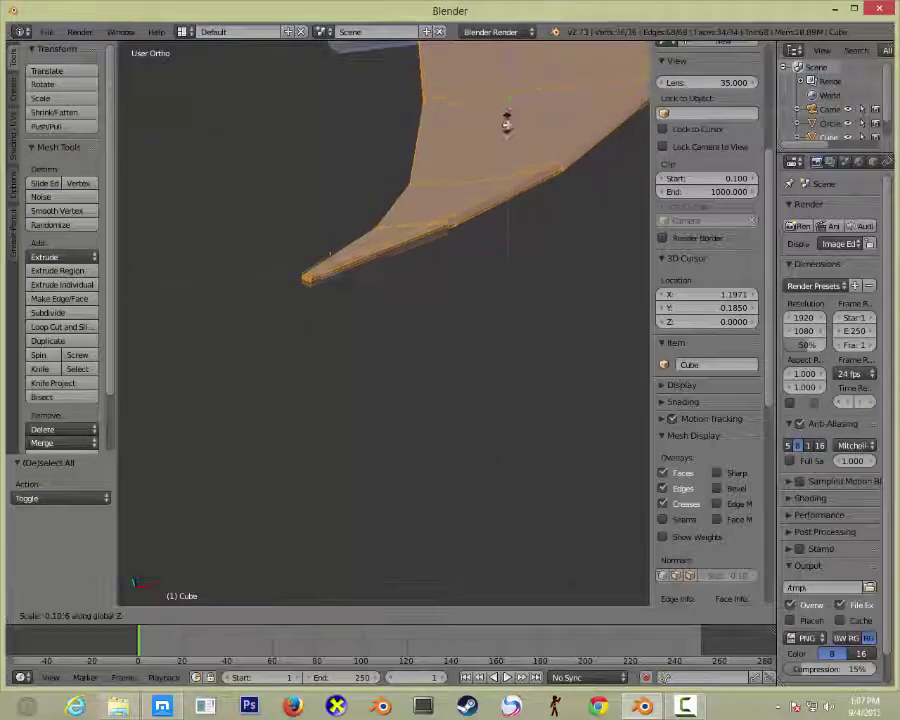
click(299, 244)
key(ctrl+z)
Scale the outer edge strip flat along Z into a sharp cutting edge.
key(s)
key(z)
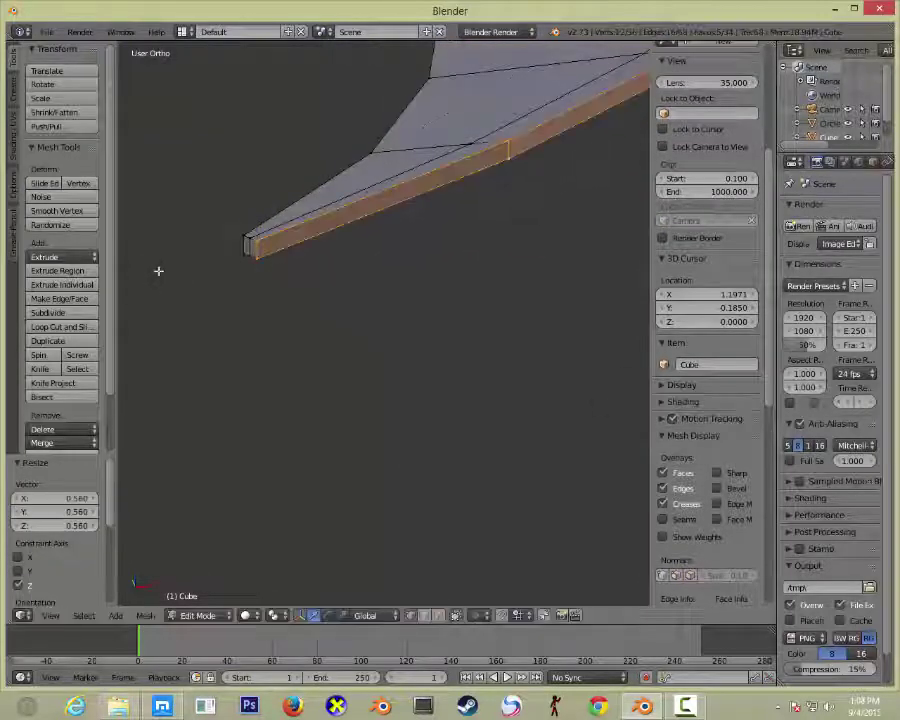
scroll(158, 270, up, 4)
middle_drag(634, 180, 426, 226)
scroll(426, 226, down, 5)
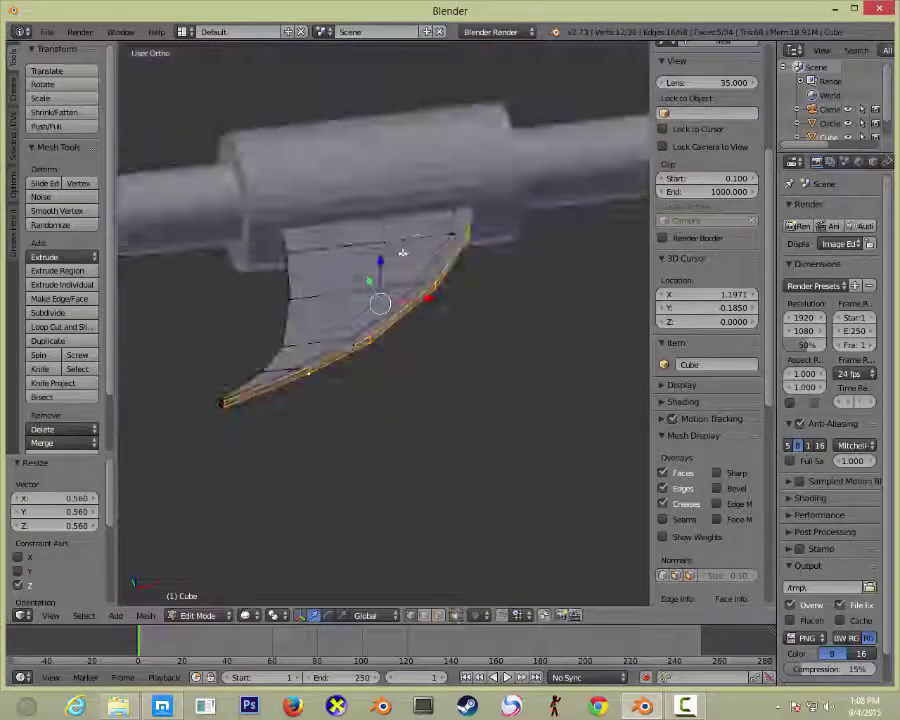
scroll(402, 252, up, 5)
key(s)
key(z)
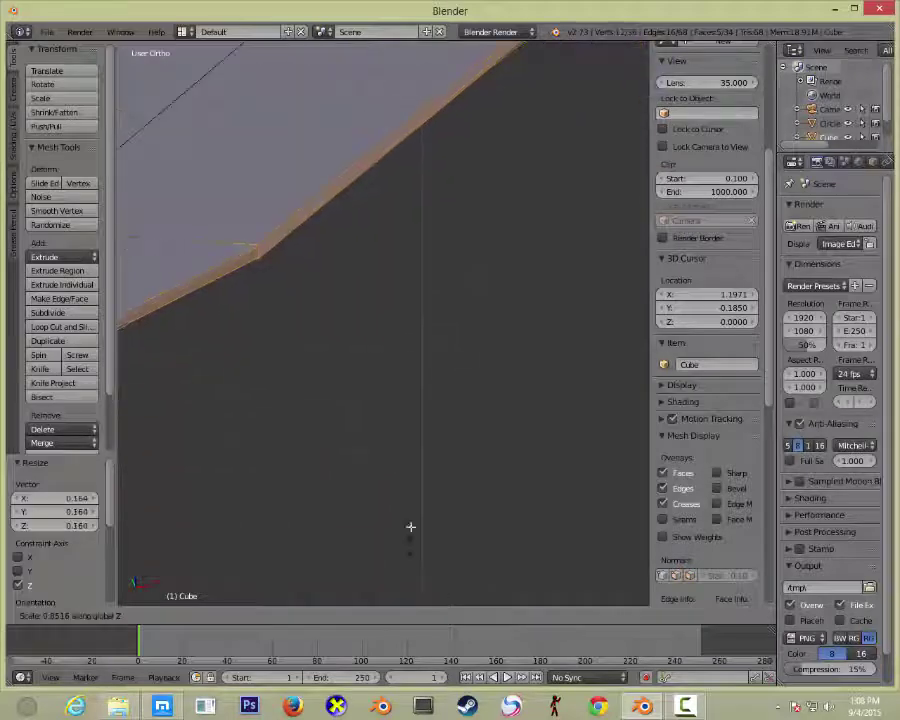
key(Escape)
Leave Edit Mode, cancelling an extra edge loop that was started.
key(Tab)
key(Tab)
scroll(297, 357, down, 3)
scroll(366, 325, up, 4)
key(ctrl+r)
key(Escape)
Enable Auto Smooth in the blade's Object Data properties.
key(Tab)
scroll(337, 321, down, 3)
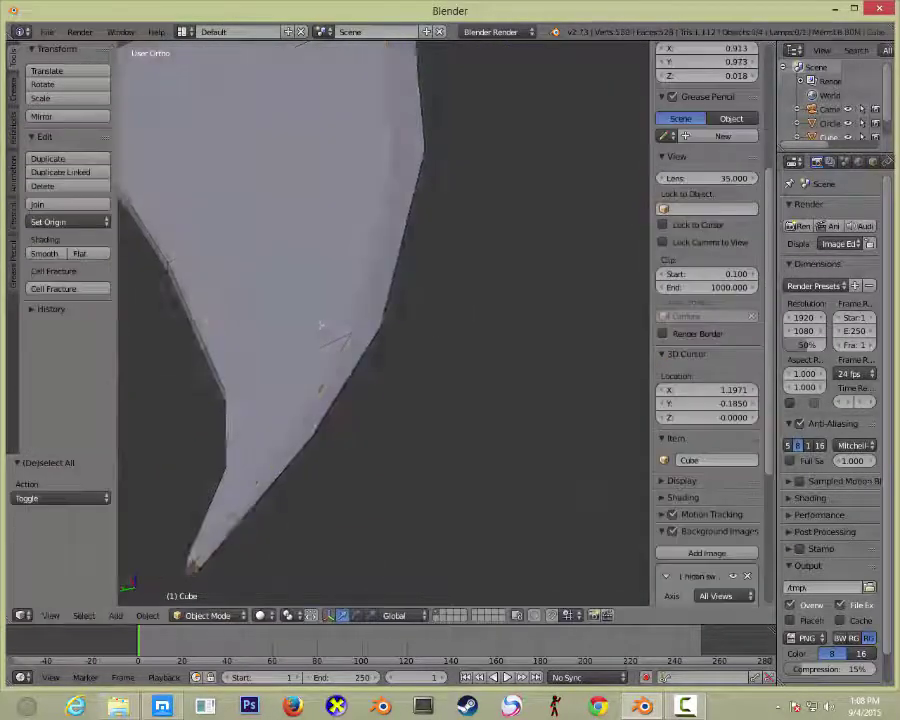
middle_drag(337, 321, 344, 448)
scroll(344, 448, up, 2)
click(885, 163)
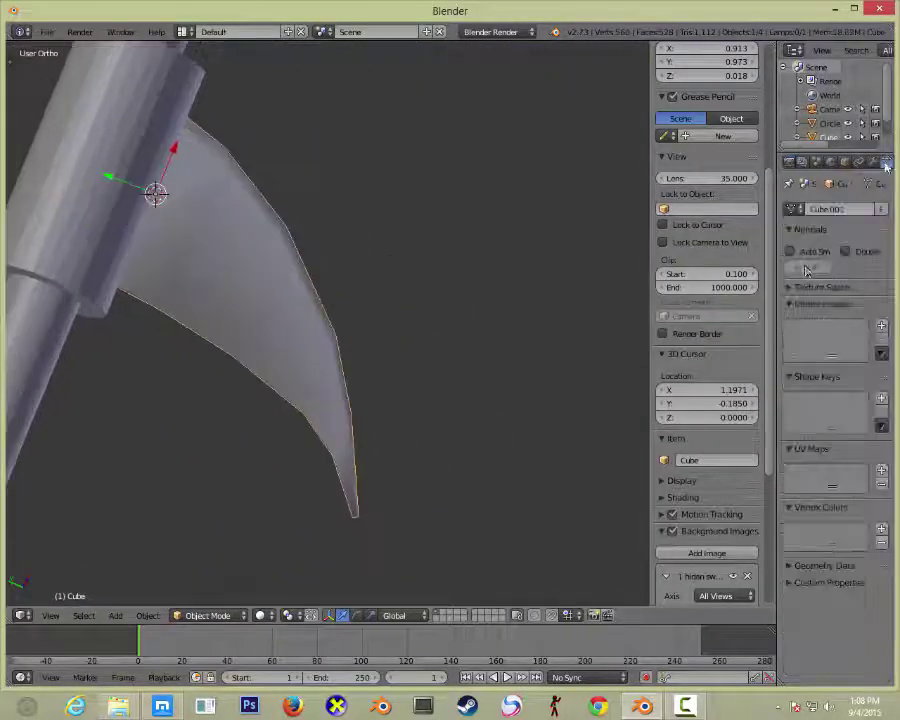
middle_drag(300, 300, 155, 143)
scroll(155, 143, up, 4)
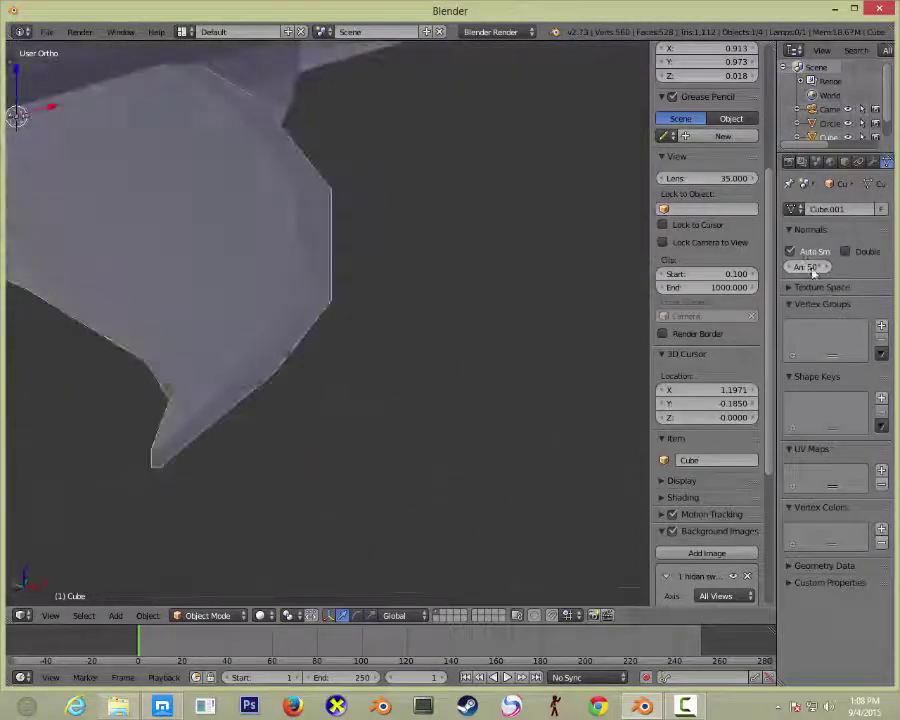
middle_drag(430, 330, 500, 356)
Select the blade's tip vertex in Edit Mode, then return to top view.
key(Tab)
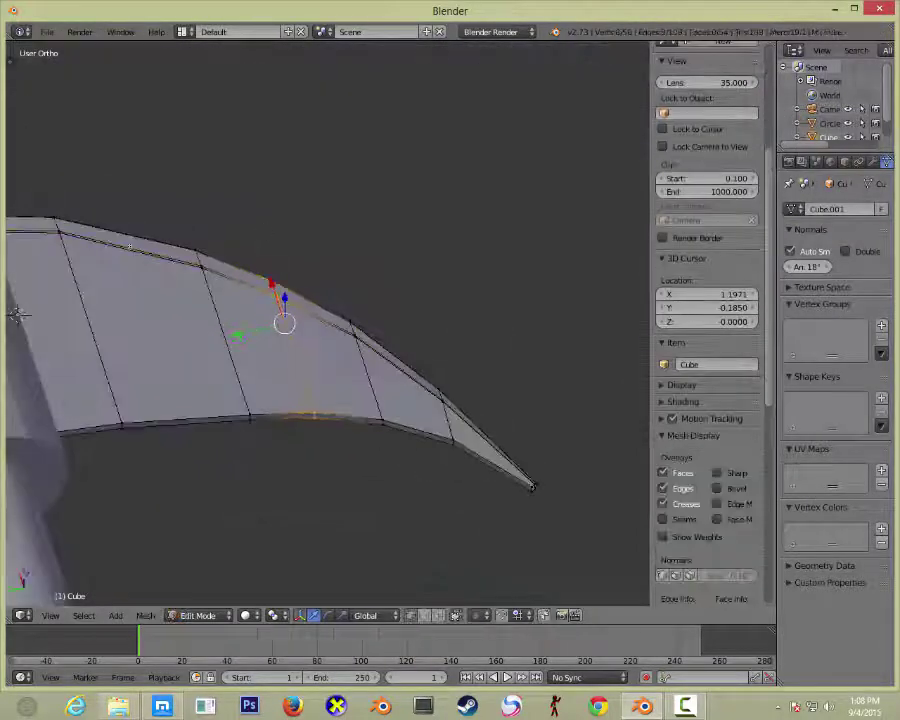
middle_drag(121, 219, 120, 246)
mouse_move(494, 397)
middle_down()
mouse_move(496, 373)
mouse_move(334, 436)
middle_up()
key(Tab)
scroll(258, 384, up, 3)
key(Tab)
mouse_move(258, 384)
middle_down()
mouse_move(414, 321)
mouse_move(451, 325)
middle_up()
right_click(414, 321)
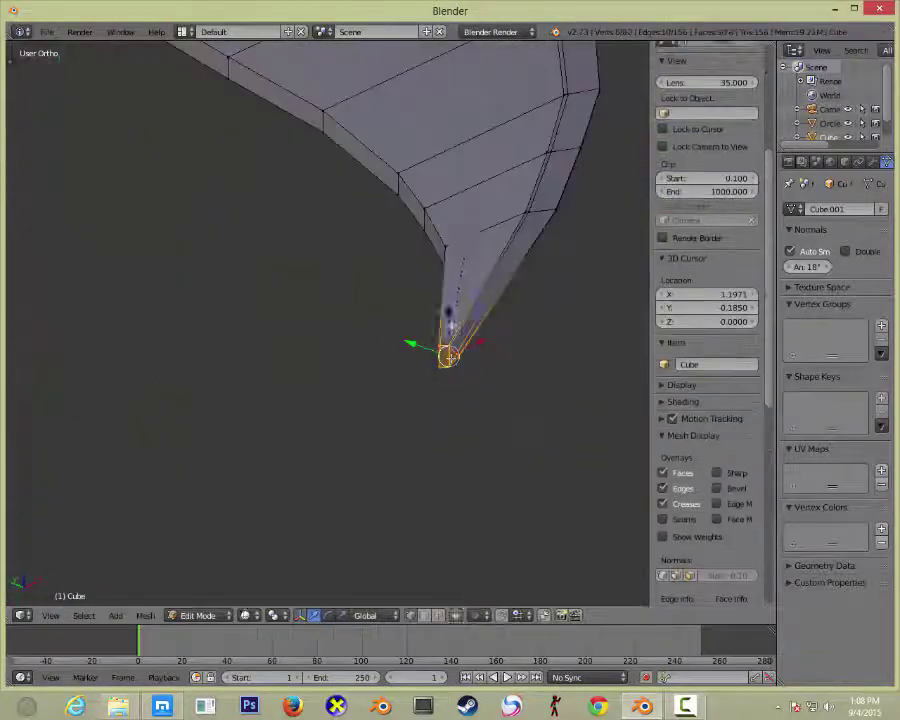
key(Tab)
scroll(441, 292, down, 5)
key(KP_7)
Scale and tilt the copied blade to match the reference scythe.
scroll(570, 190, up, 5)
key(Tab)
key(a)
key(s)
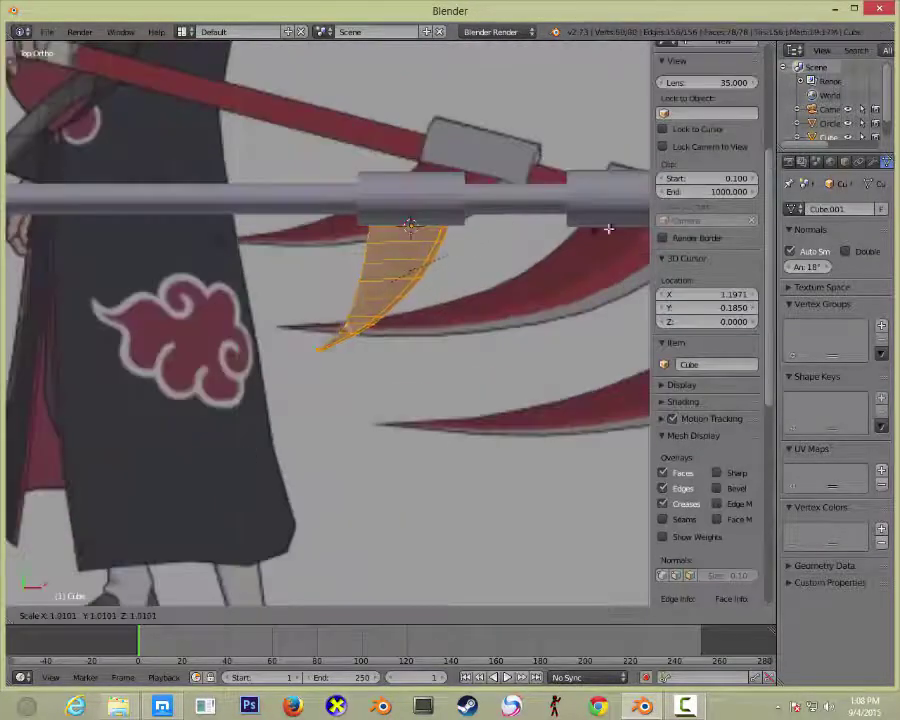
scroll(577, 231, down, 3)
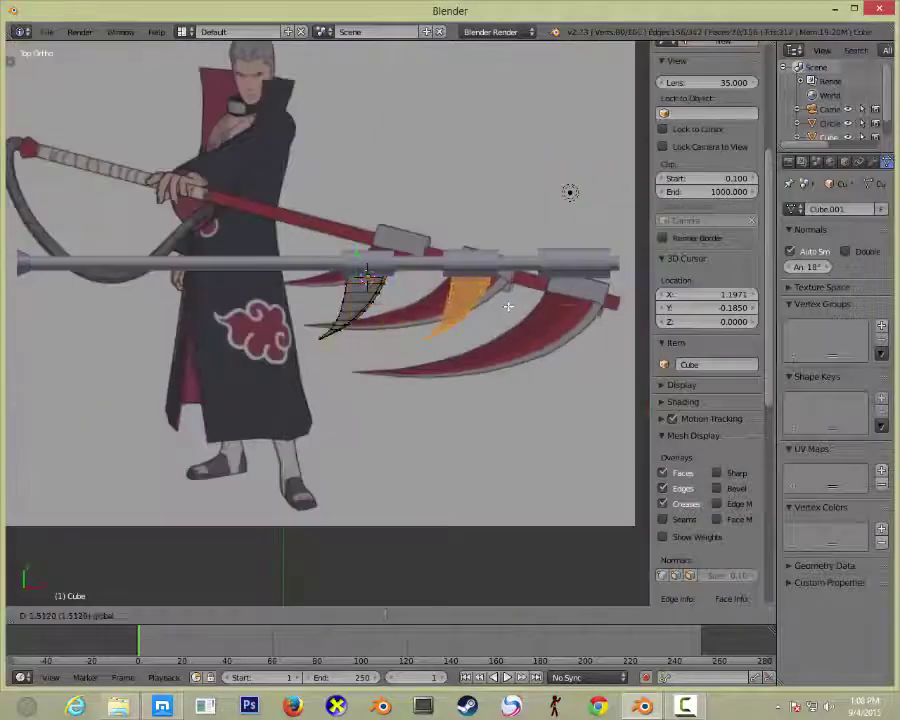
key(Return)
key(shift+s)
key(s)
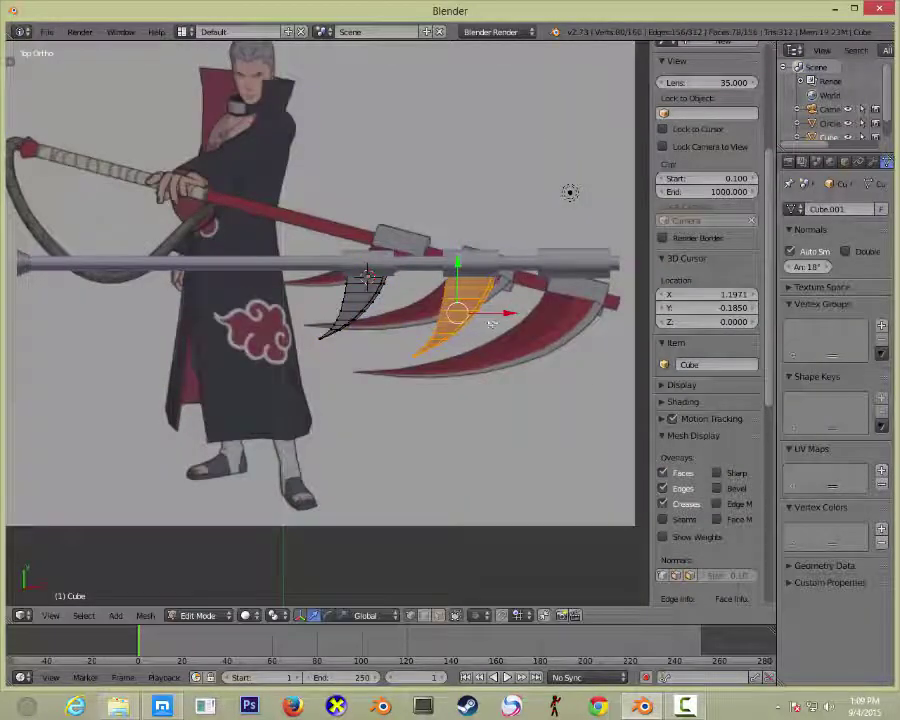
middle_drag(491, 323, 440, 224)
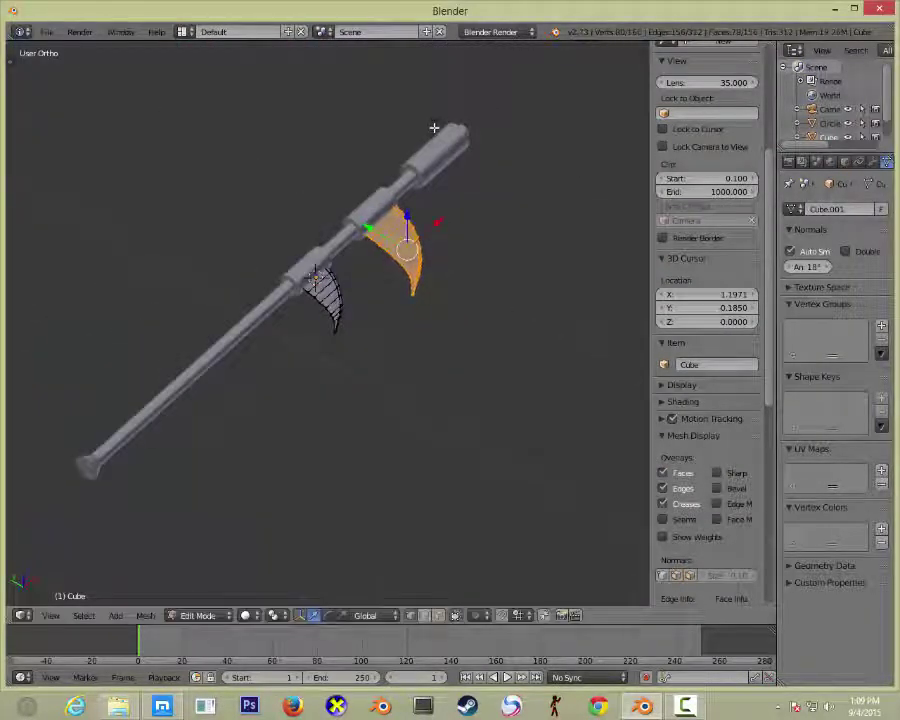
key(KP_7)
key(Tab)
Move the copied blade along the handle and select the second blade.
key(Tab)
key(g)
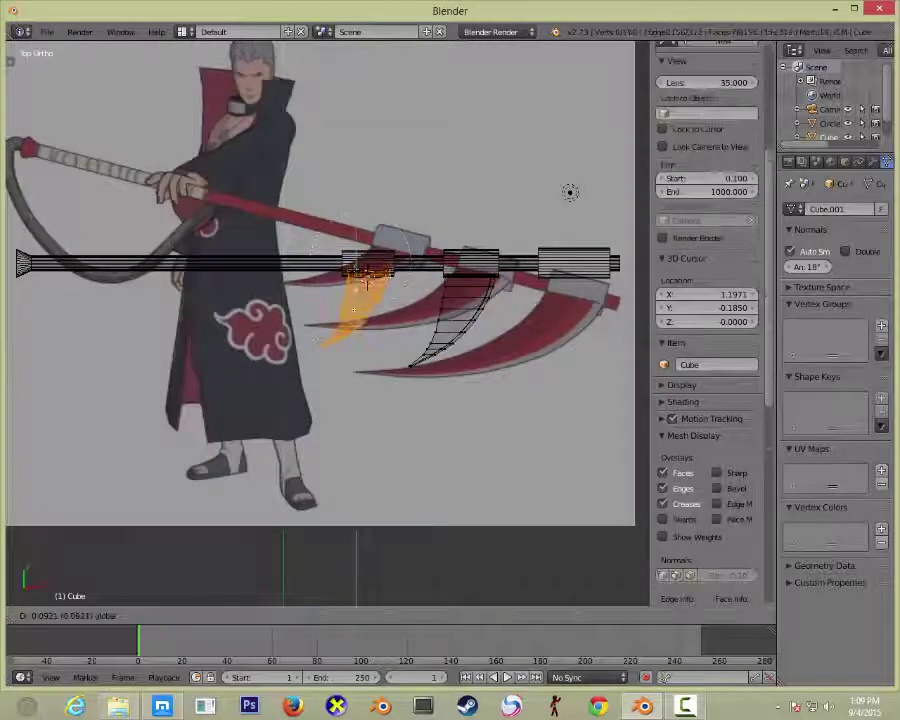
key(Return)
scroll(426, 342, up, 5)
middle_drag(400, 300, 426, 342)
key(Tab)
key(KP_7)
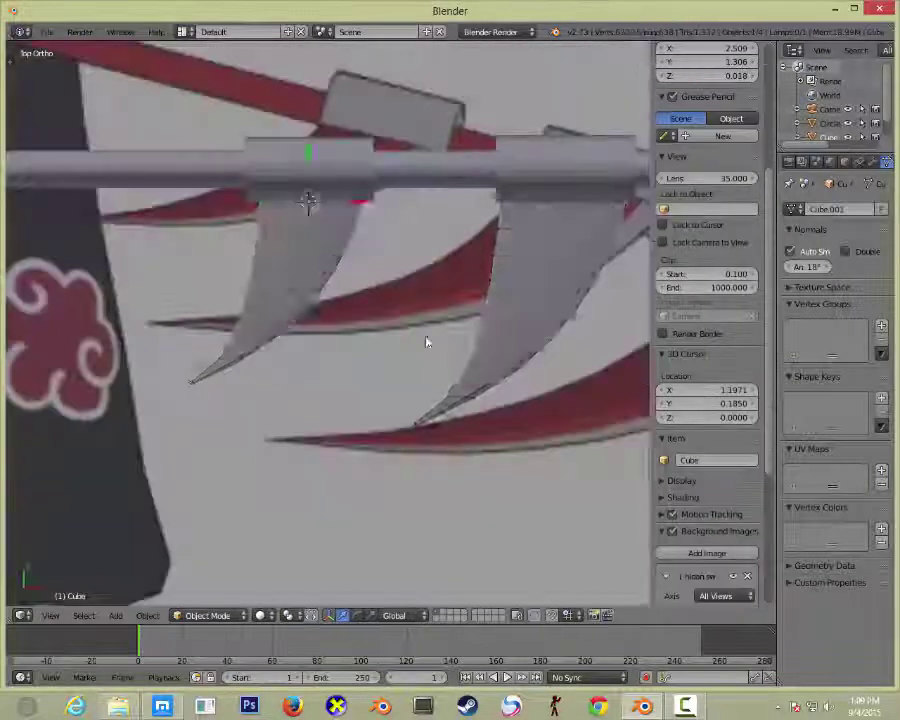
key(Tab)
scroll(426, 342, down, 3)
right_click(443, 307)
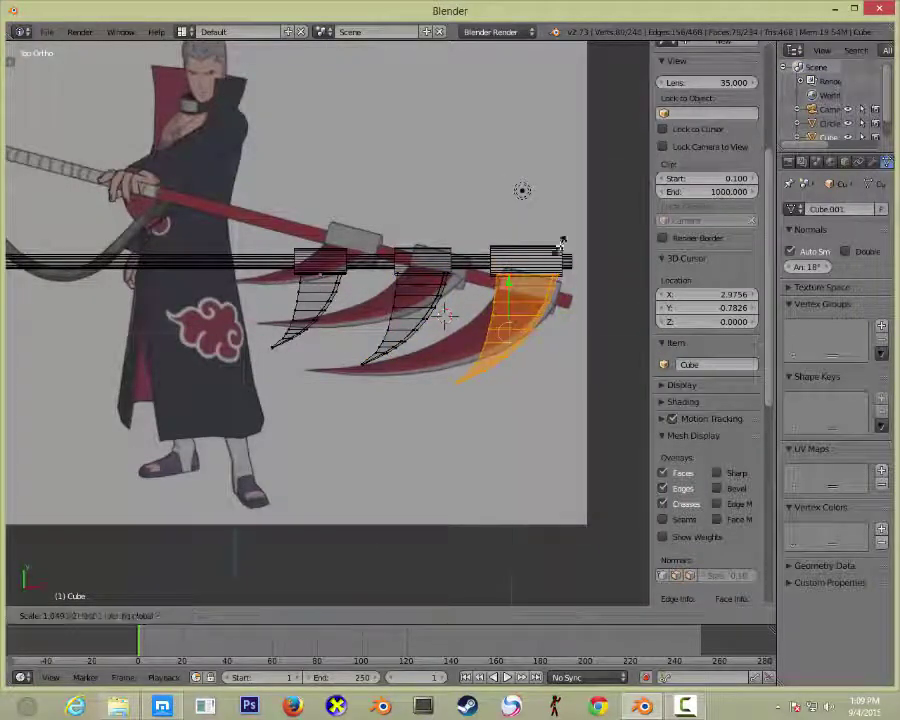
Inspect the three blades from angled and front views.
scroll(446, 314, up, 4)
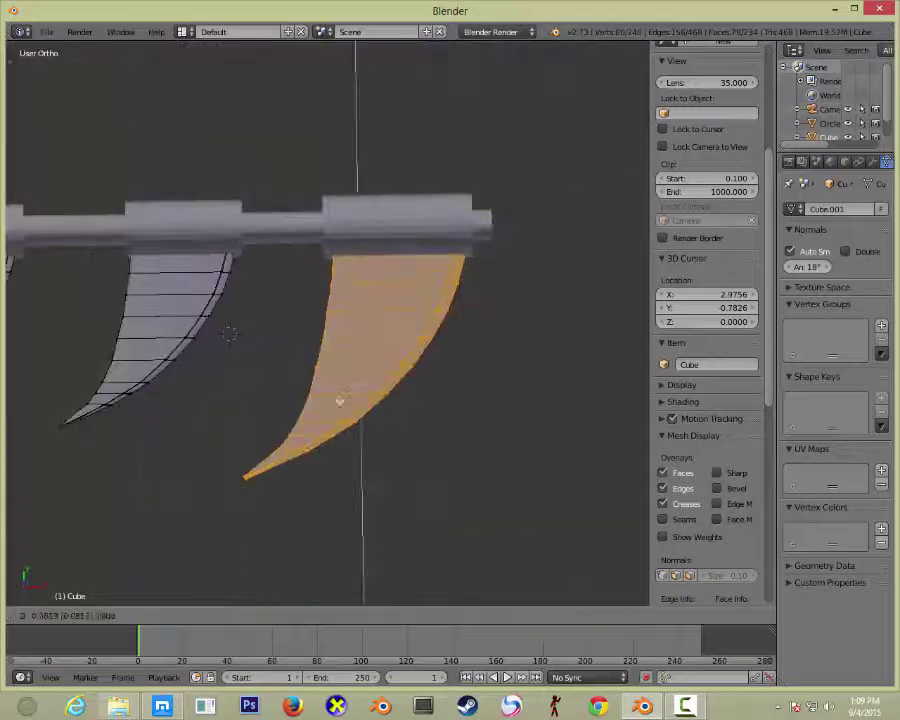
key(a)
middle_drag(338, 398, 384, 278)
key(Tab)
scroll(329, 425, down, 3)
key(KP_1)
key(Tab)
scroll(329, 425, down, 2)
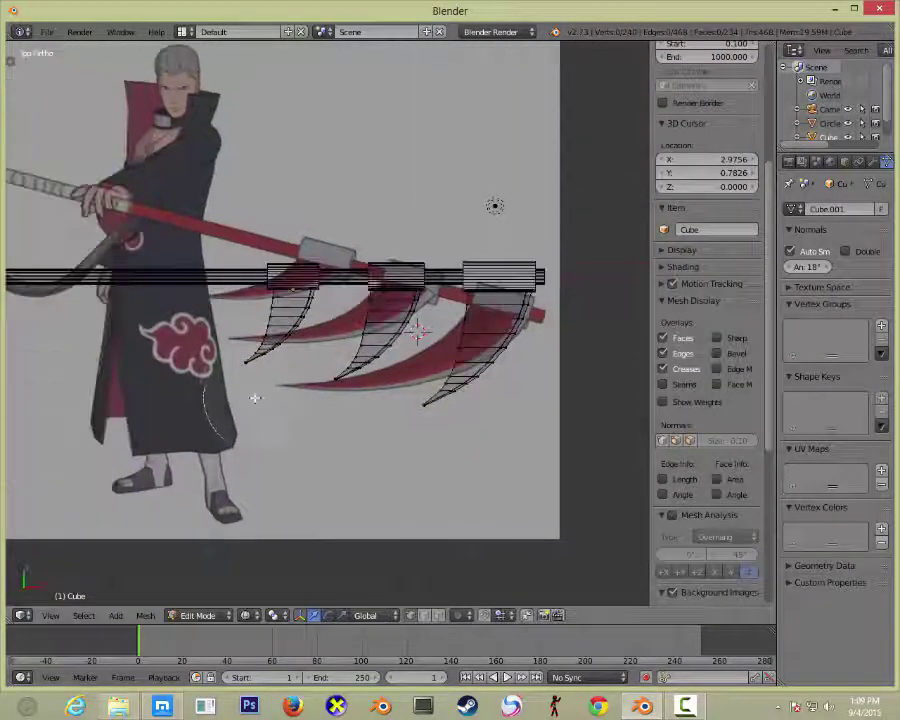
scroll(380, 382, up, 3)
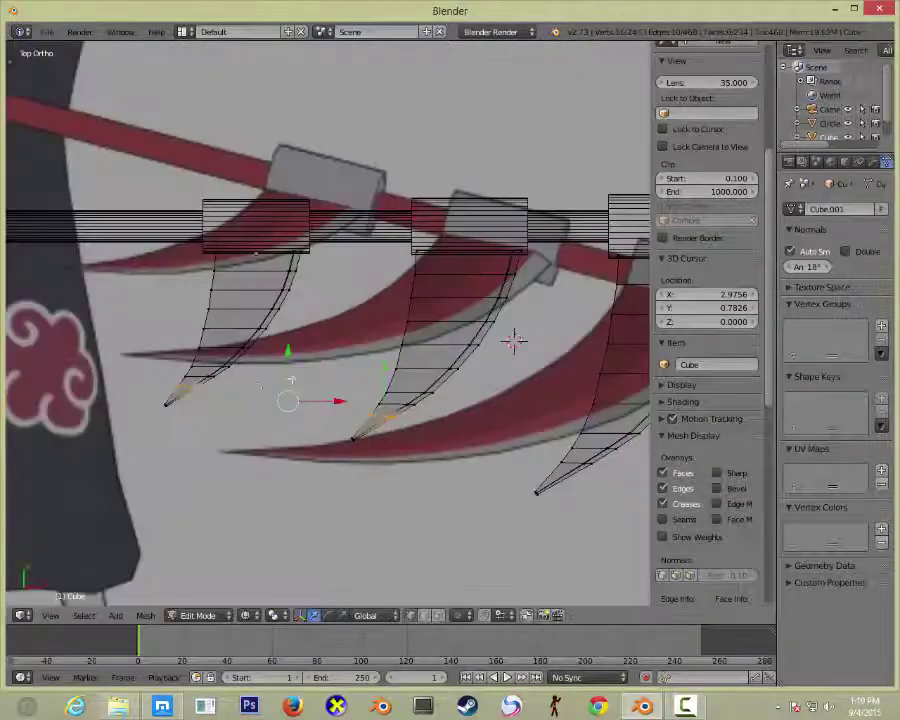
shift+middle_drag(483, 442, 438, 427)
key(Tab)
Scale the selected blade tips flat along Z into thin points.
middle_drag(195, 327, 315, 427)
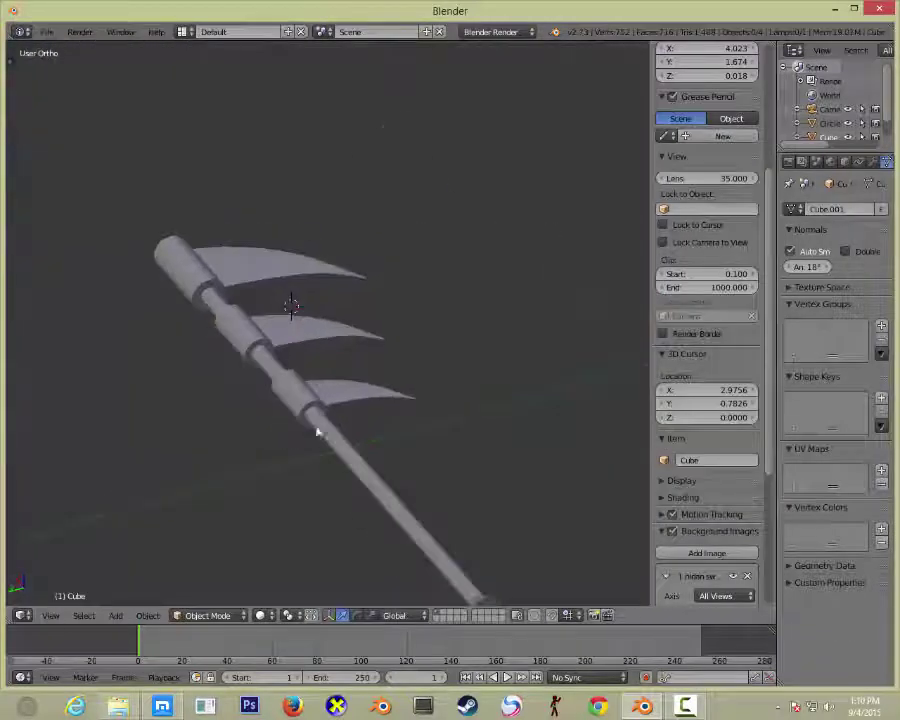
key(Tab)
middle_drag(324, 344, 330, 228)
key(s)
key(z)
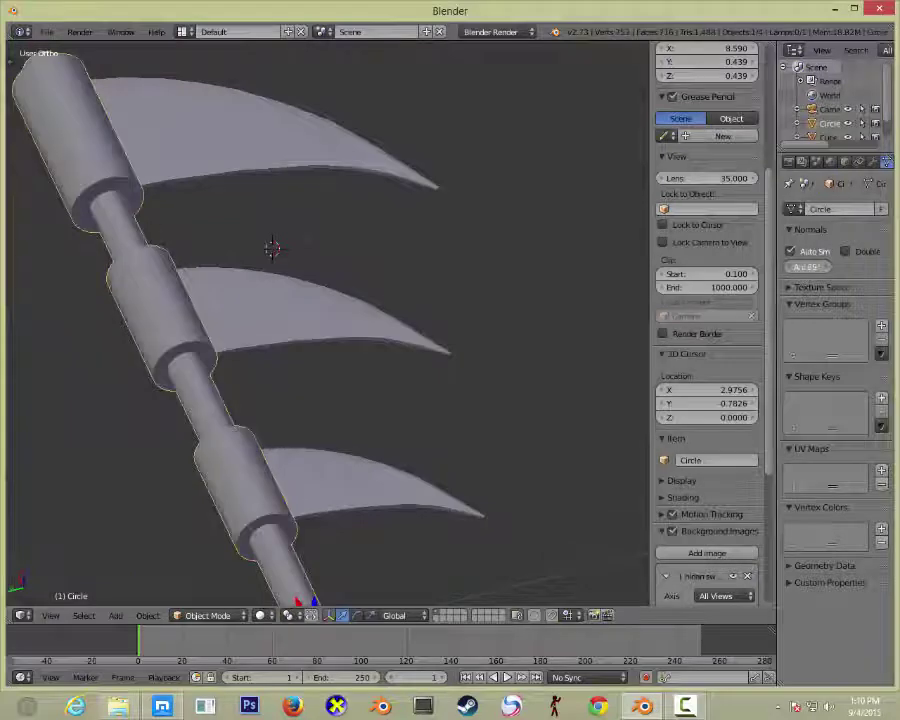
scroll(400, 320, down, 5)
middle_drag(400, 320, 511, 348)
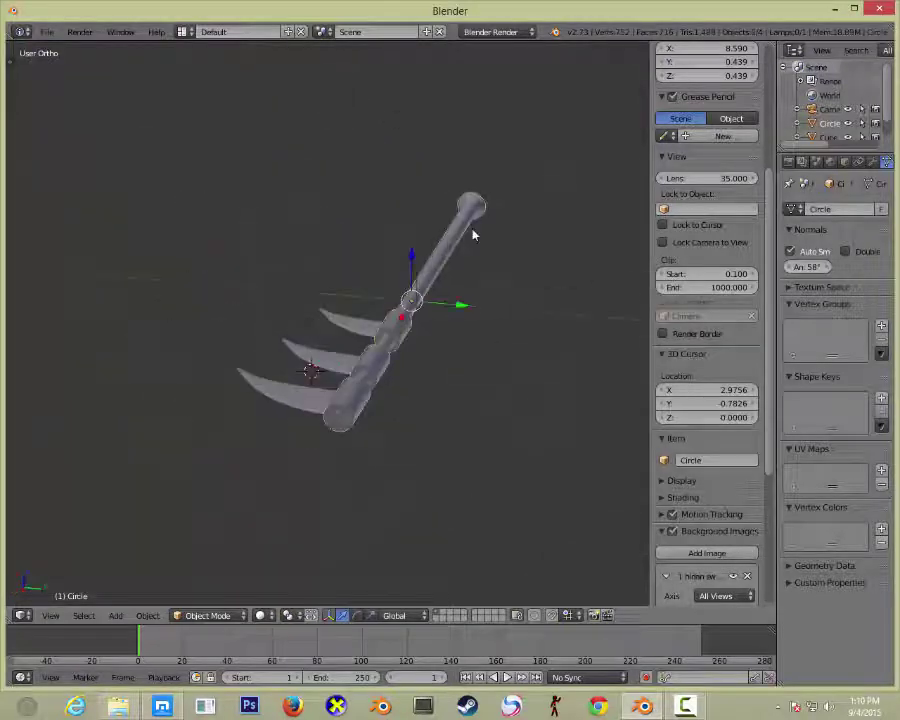
scroll(474, 234, up, 3)
Add an edge loop near the handle's end and slide it into place.
key(Tab)
scroll(300, 350, up, 2)
key(ctrl+r)
click(385, 385)
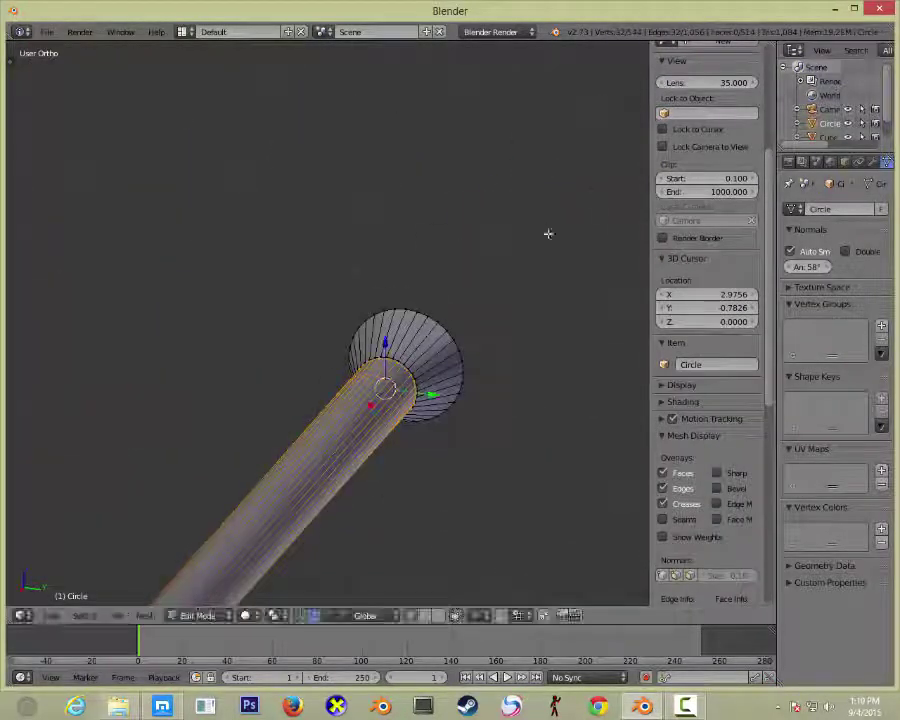
key(KP_7)
scroll(360, 413, up, 3)
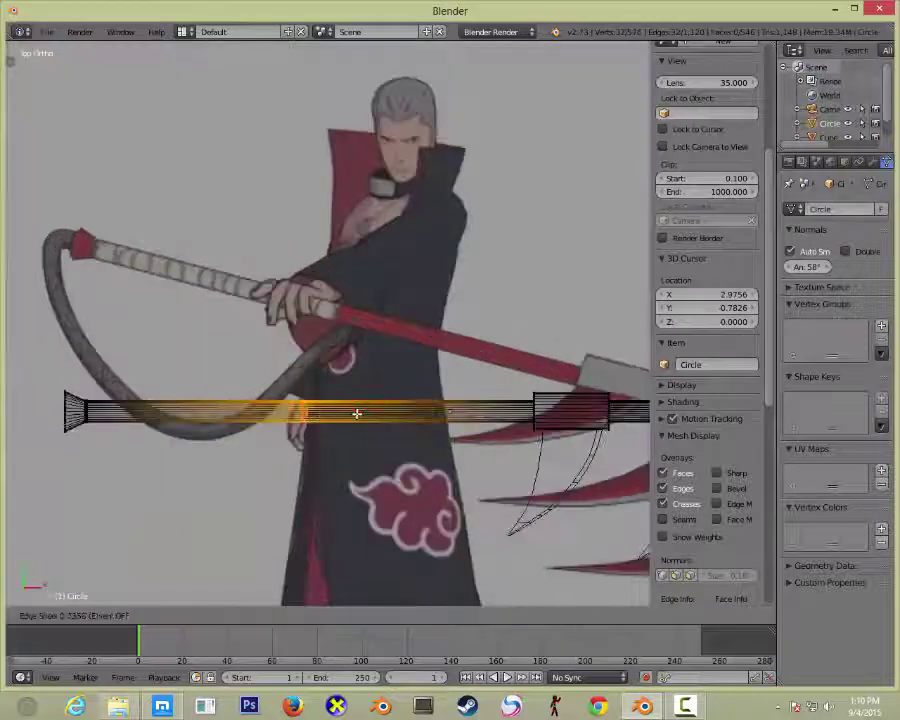
click(357, 413)
scroll(340, 415, down, 3)
scroll(305, 421, up, 5)
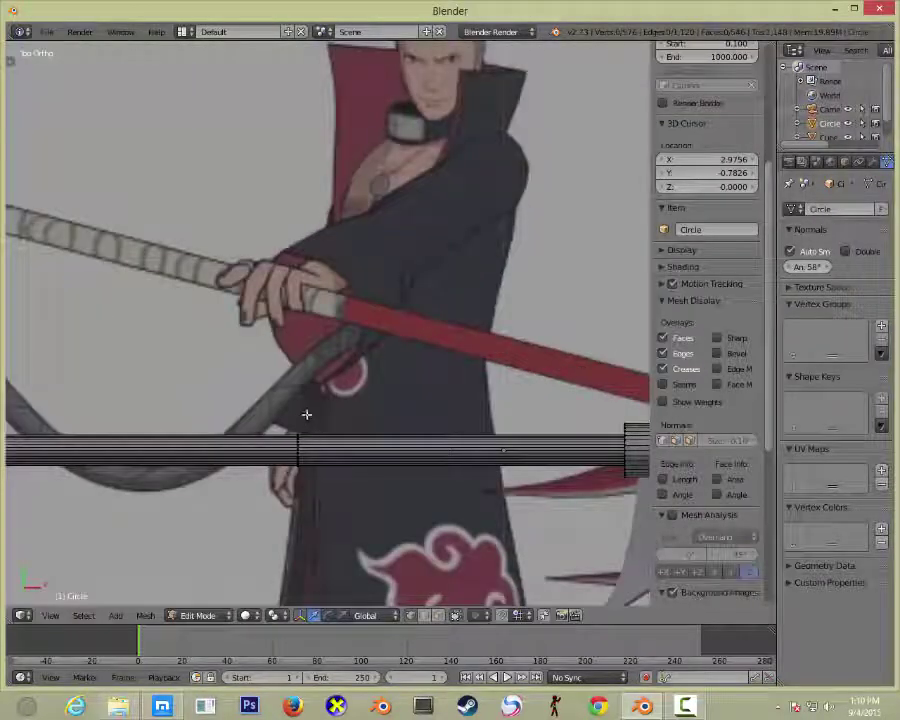
scroll(306, 414, down, 5)
middle_drag(323, 413, 287, 337)
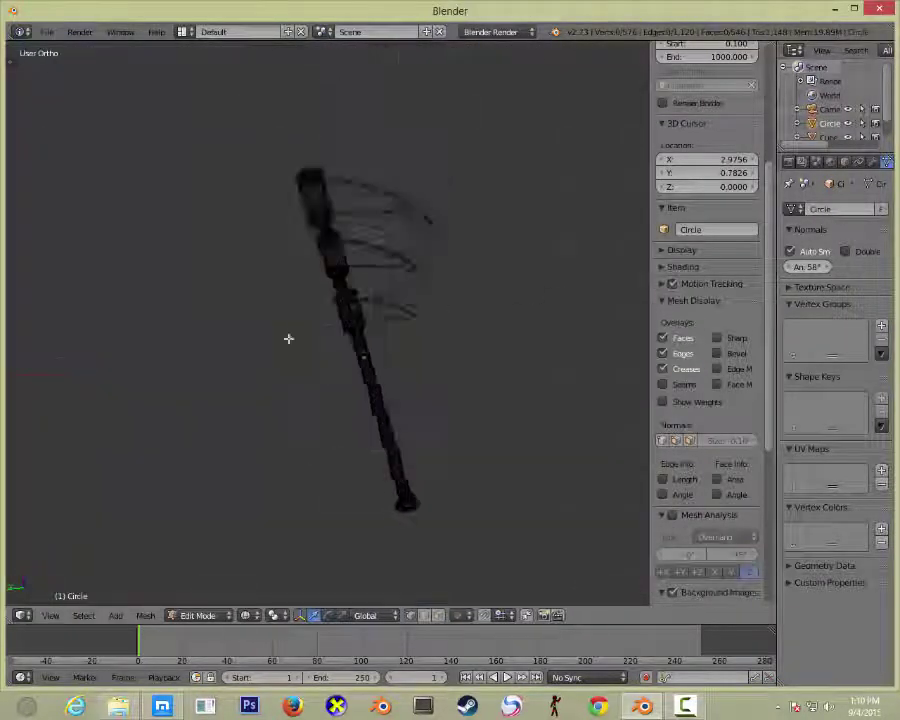
scroll(286, 330, up, 5)
Add a Bezier curve at the handle's end cap face.
right_click(285, 327)
key(Tab)
key(shift+a)
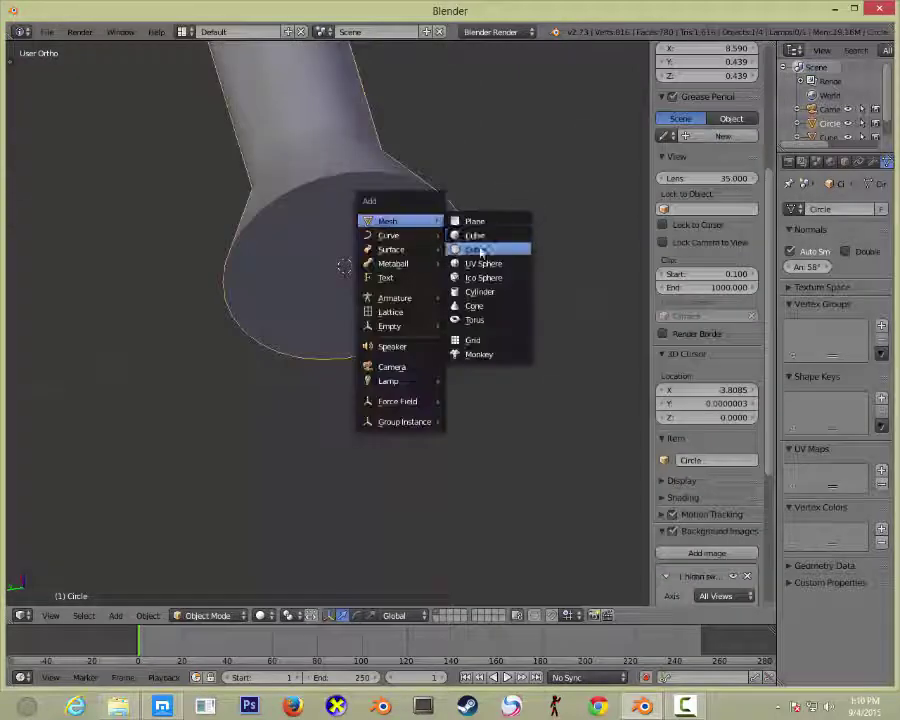
click(478, 235)
key(Tab)
Move the curve's points in front and top views to bend it into a long hook.
scroll(321, 290, down, 3)
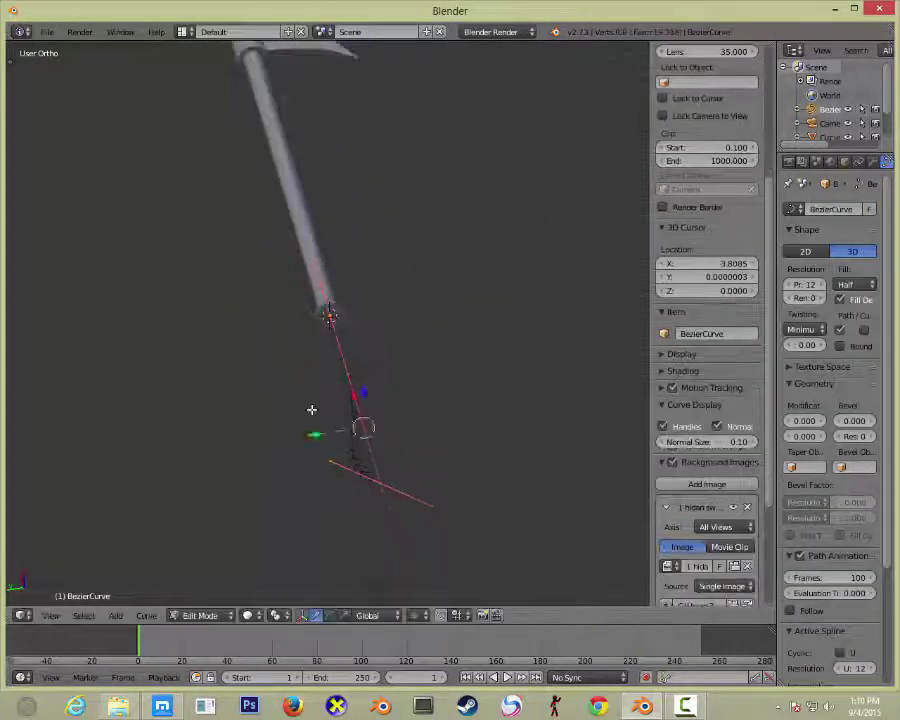
middle_drag(311, 409, 386, 483)
mouse_move(362, 384)
middle_down()
mouse_move(253, 315)
mouse_move(416, 327)
middle_up()
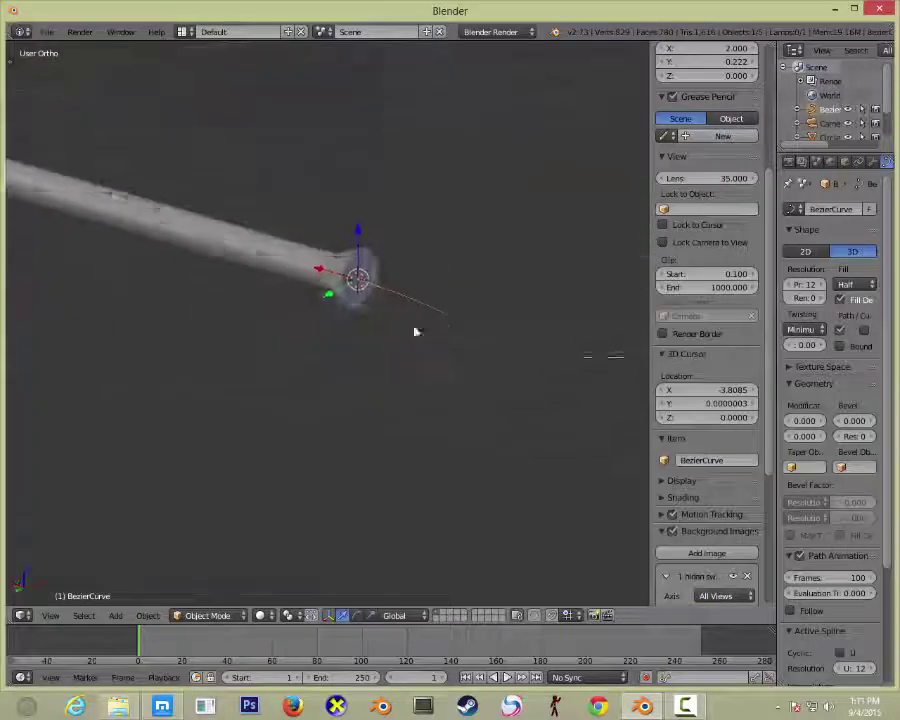
key(KP_1)
key(g)
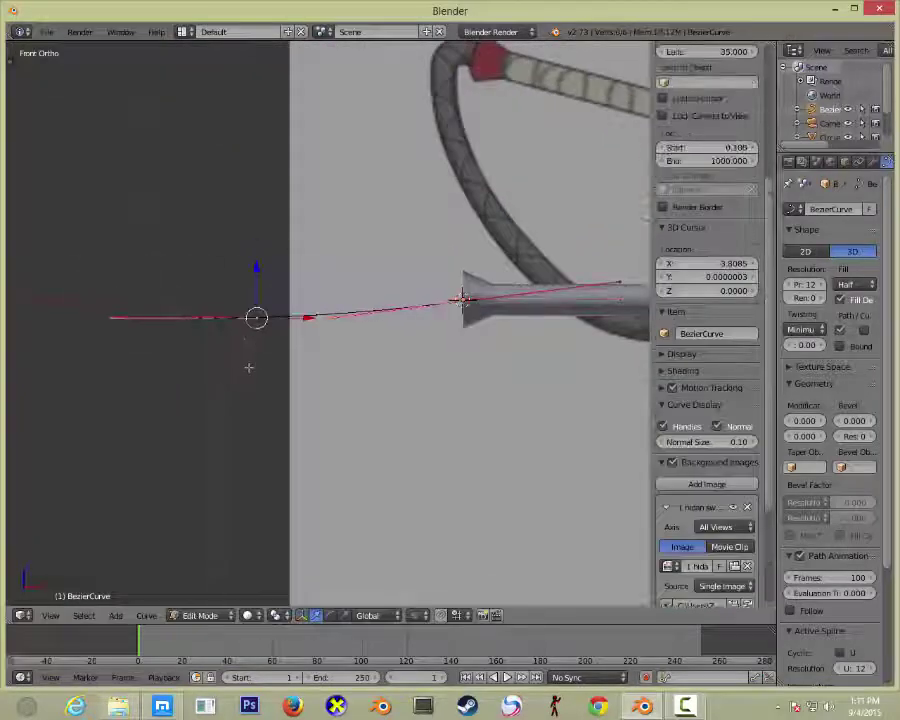
middle_drag(249, 367, 398, 283)
mouse_move(384, 405)
middle_down()
mouse_move(502, 311)
mouse_move(460, 386)
middle_up()
key(KP_7)
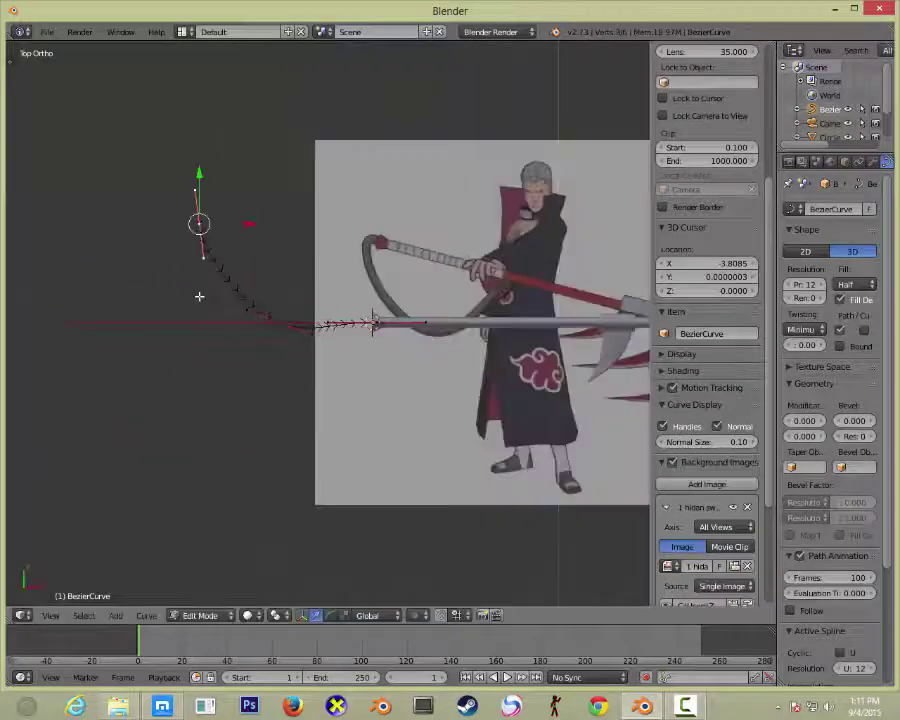
key(Tab)
middle_drag(199, 296, 408, 269)
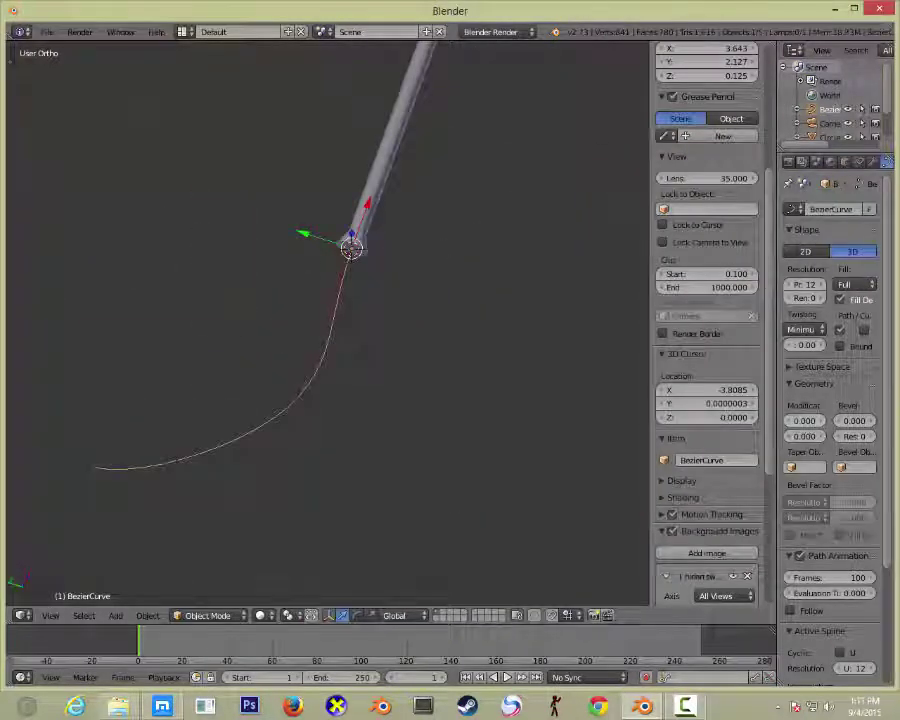
Give the hooked curve a bevel depth of 0.035 and bevel resolution 4.
drag(855, 421, 857, 421)
middle_drag(500, 300, 436, 291)
scroll(436, 291, up, 3)
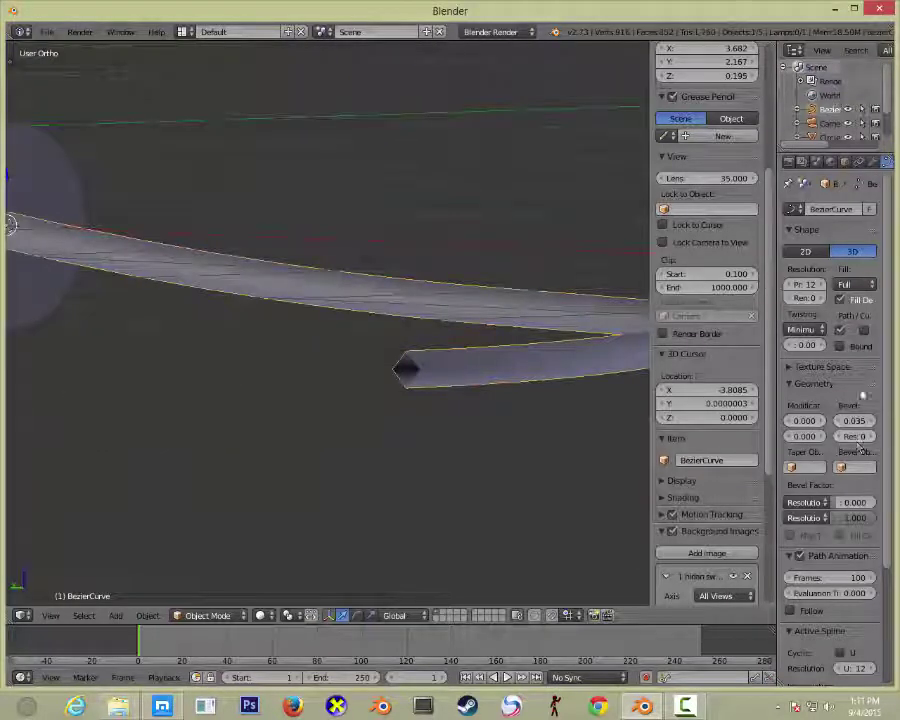
drag(853, 437, 860, 437)
scroll(335, 346, down, 3)
middle_drag(335, 346, 404, 309)
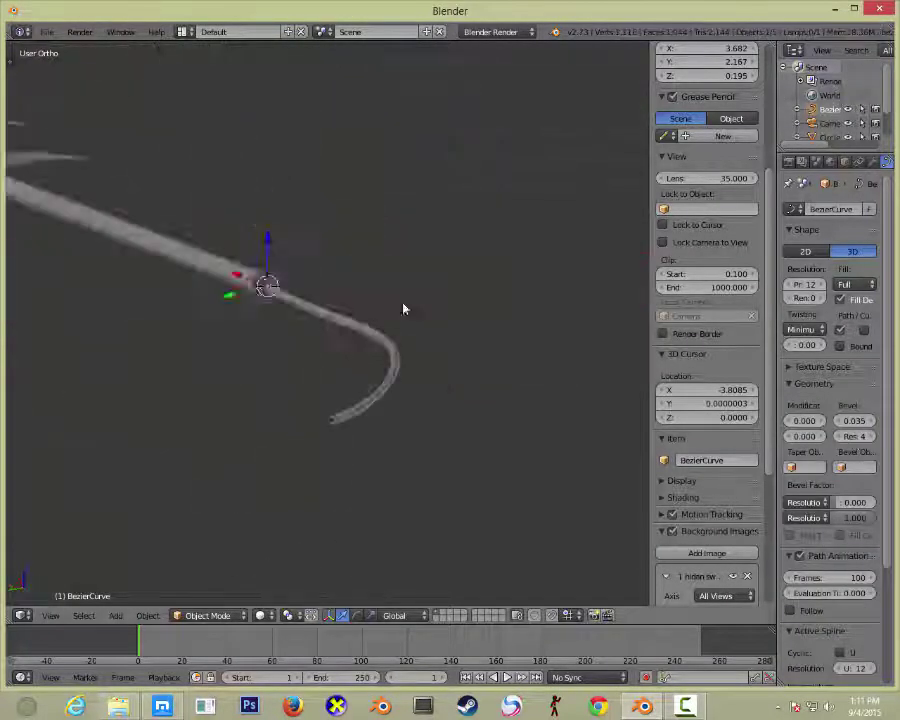
scroll(404, 300, up, 5)
Set the tube's Fill Mode to Full and inspect its bend and texture space settings.
click(845, 284)
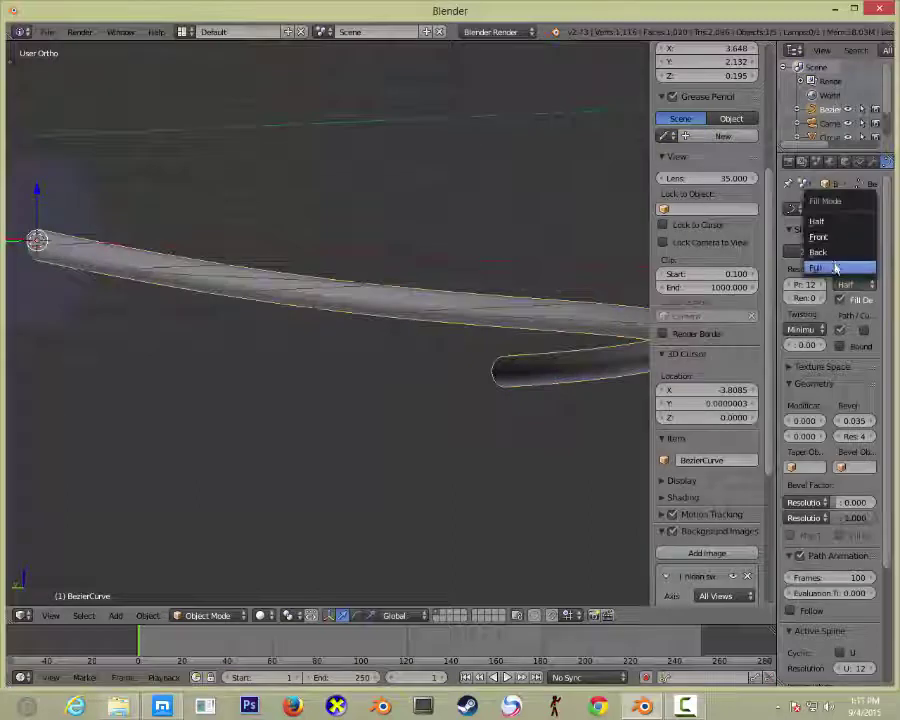
click(836, 268)
scroll(485, 352, up, 2)
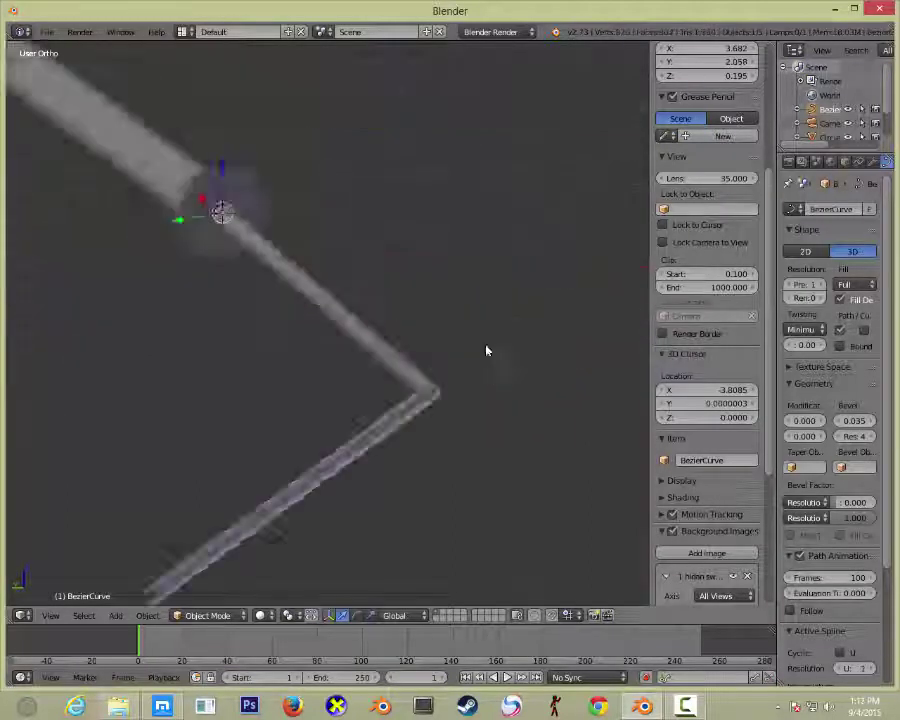
middle_drag(485, 352, 400, 300)
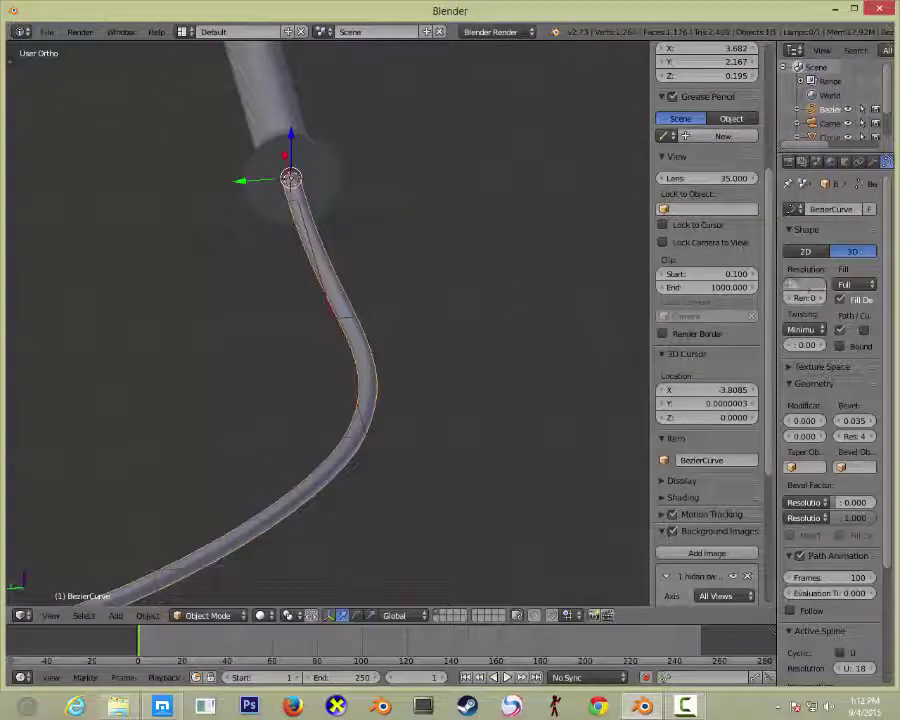
mouse_move(330, 380)
middle_down()
mouse_move(281, 402)
mouse_move(812, 285)
middle_up()
mouse_move(343, 343)
middle_down()
mouse_move(327, 362)
mouse_move(264, 346)
mouse_move(334, 382)
mouse_move(466, 286)
mouse_move(437, 372)
middle_up()
click(805, 367)
key(Tab)
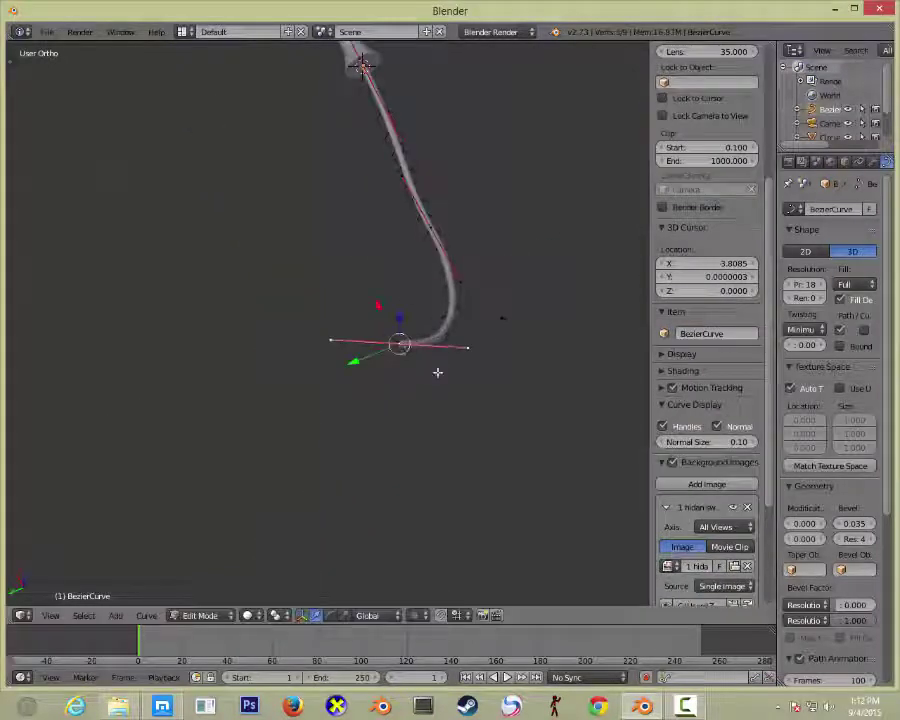
Flatten the curve into one plane in Front view, then select the blades object for editing.
key(KP_1)
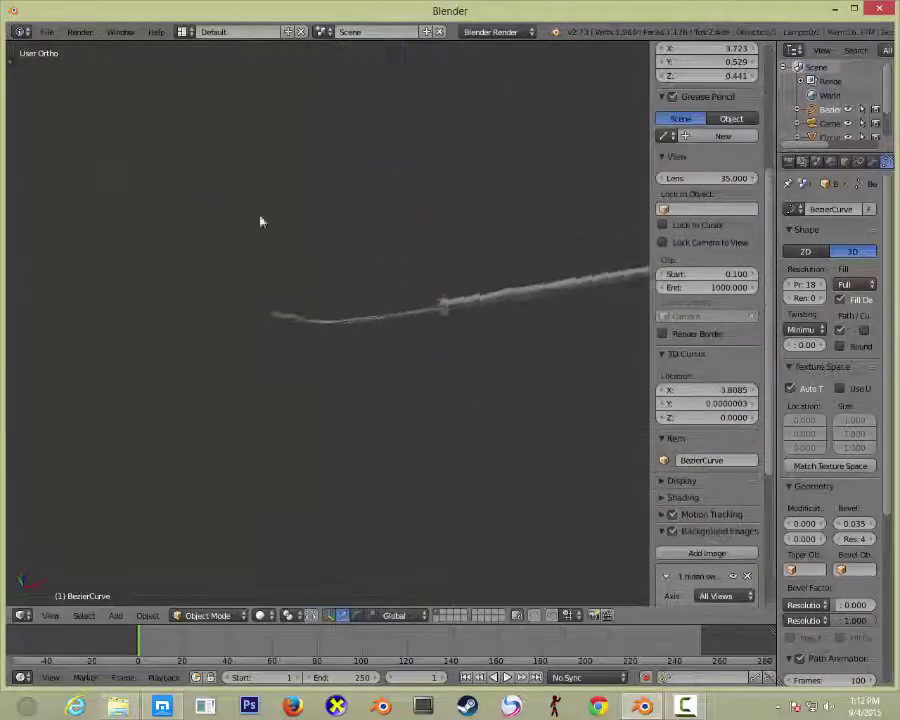
click(215, 217)
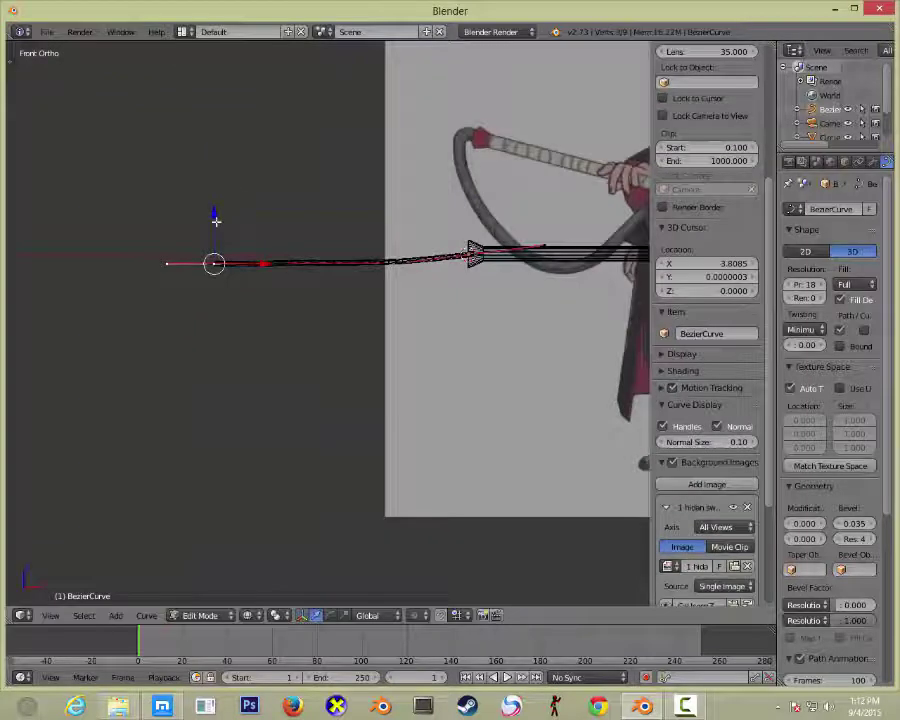
key(Tab)
mouse_move(358, 237)
middle_down()
mouse_move(446, 362)
mouse_move(410, 313)
middle_up()
key(Tab)
key(Tab)
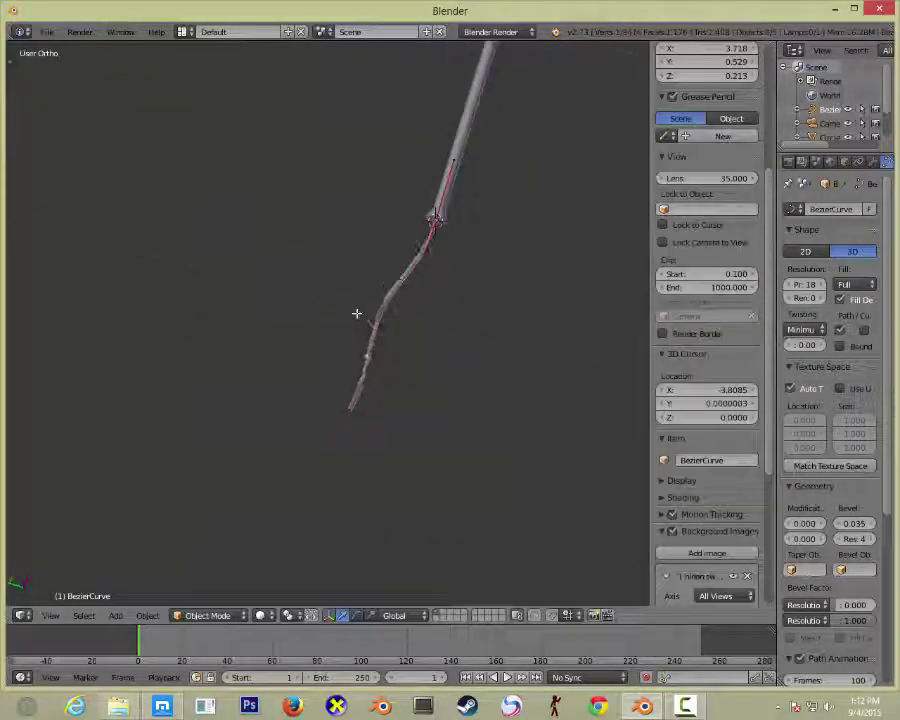
middle_drag(354, 310, 105, 268)
key(KP_1)
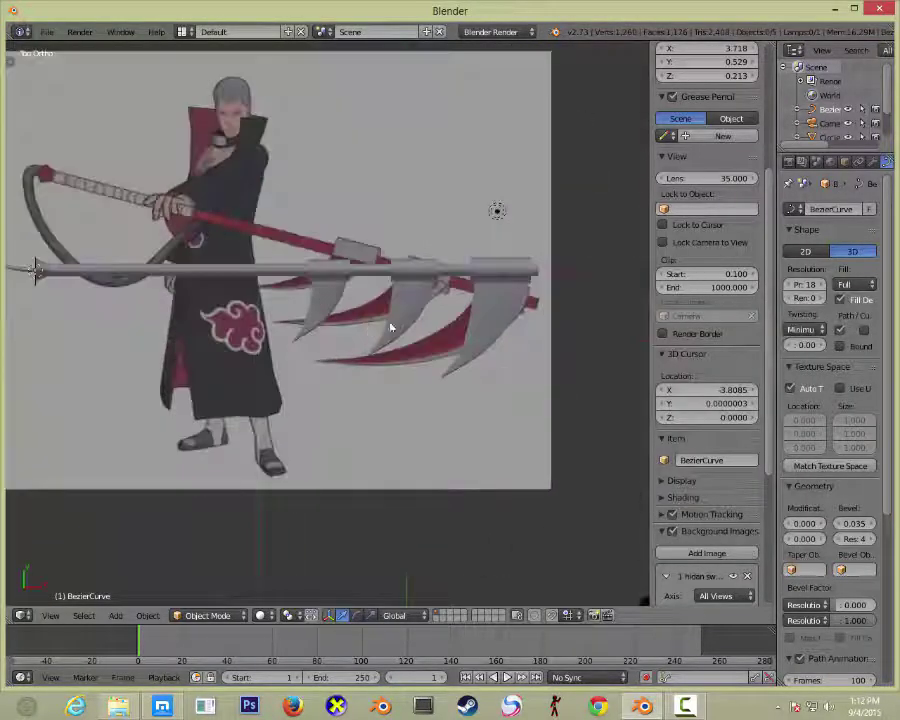
right_click(390, 324)
key(Tab)
Scale the blade mesh flat along Z, then look through the scene camera.
key(s)
key(z)
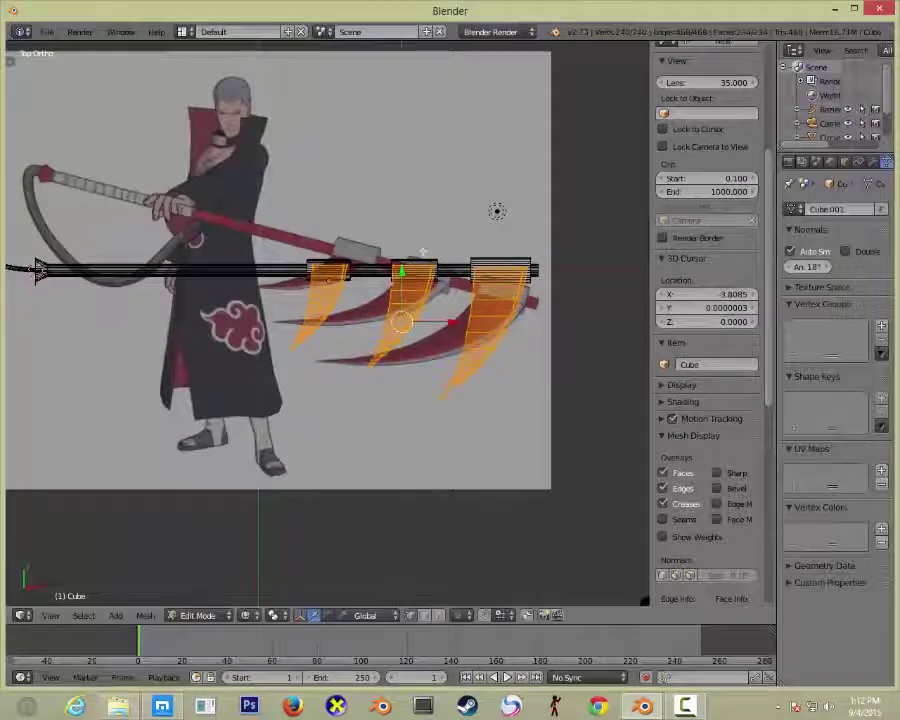
click(404, 335)
middle_drag(404, 335, 486, 270)
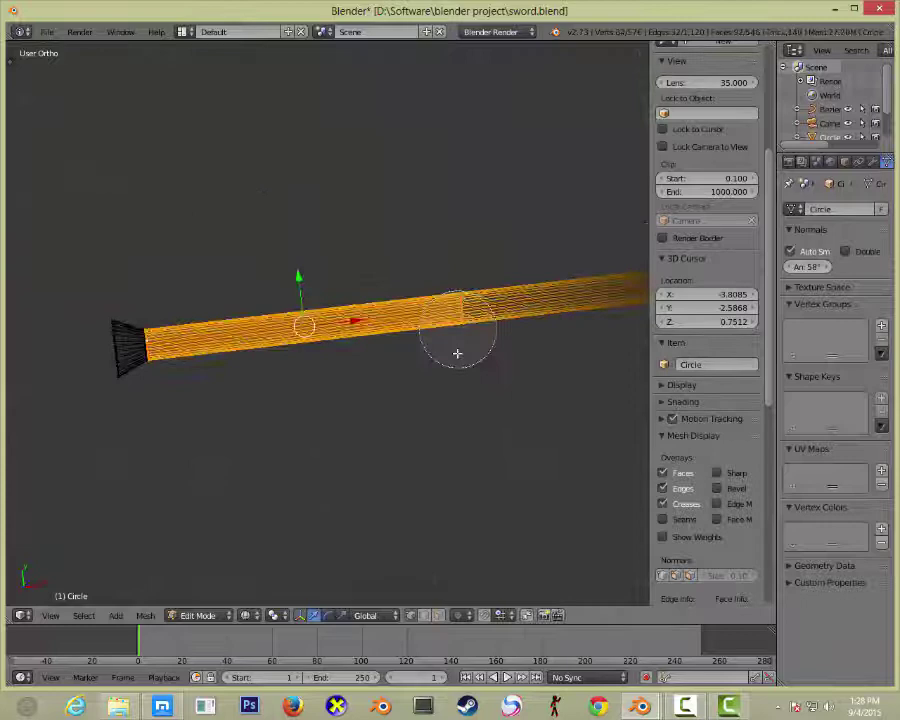
key(KP_0)
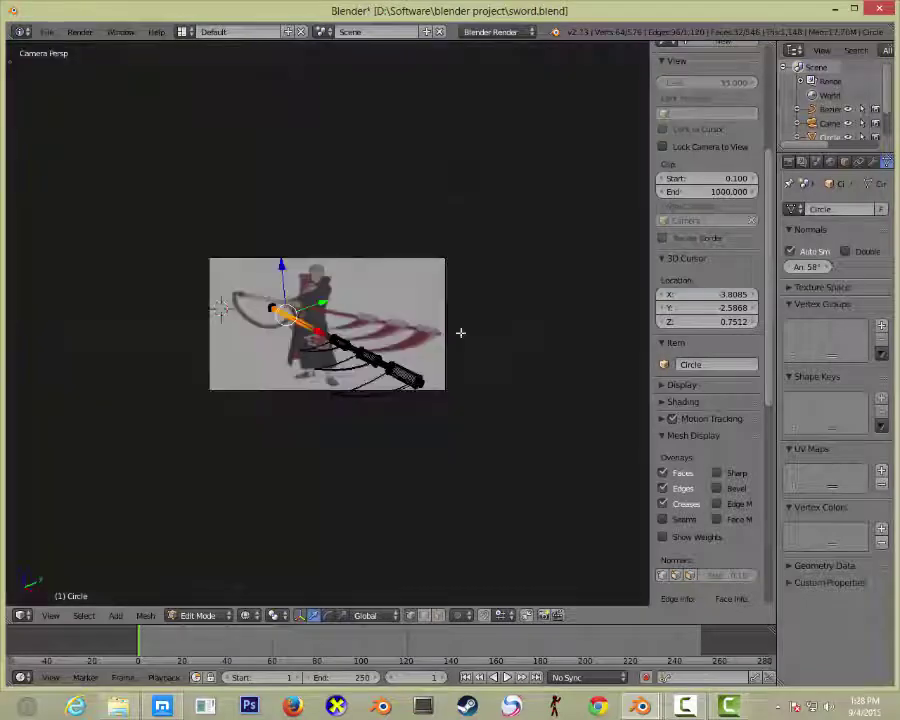
Hide the N and T panels and split the view, making the right half an image editor.
key(n)
key(t)
key(t)
drag(648, 42, 513, 200)
click(527, 615)
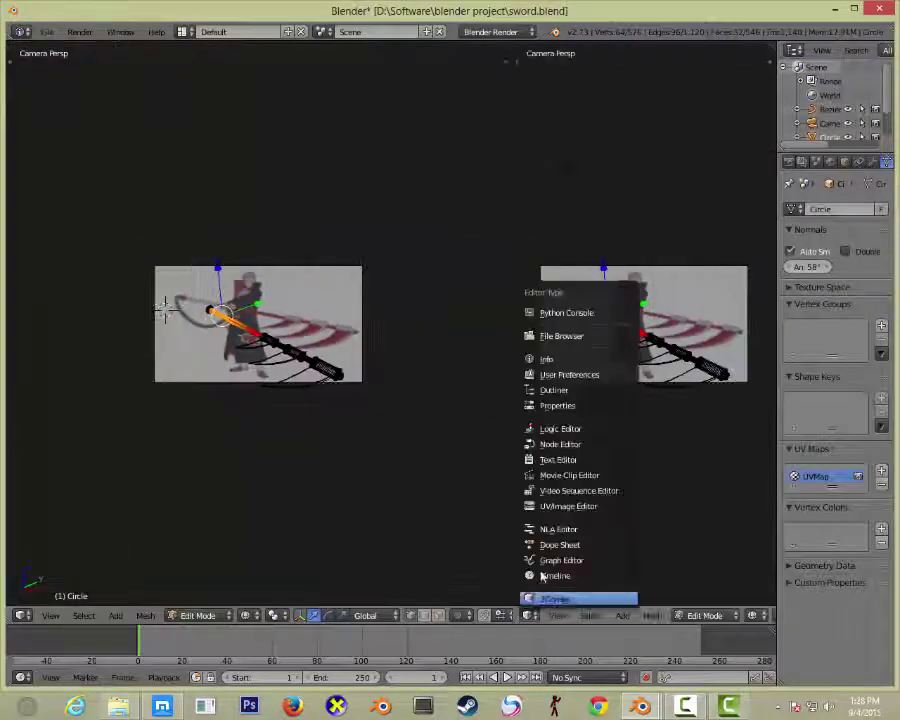
click(580, 594)
mouse_move(330, 383)
middle_down()
mouse_move(397, 341)
mouse_move(248, 350)
mouse_move(276, 469)
middle_up()
In side view, select a handle edge and apply a Ctrl+E edge operation.
key(KP_3)
alt+right_click(267, 424)
key(ctrl+e)
click(267, 424)
mouse_move(267, 424)
middle_down()
mouse_move(216, 370)
mouse_move(101, 393)
mouse_move(121, 311)
middle_up()
scroll(215, 251, up, 4)
Unwrap the whole handle cylinder and scale its UV layout taller along Y.
key(l)
key(u)
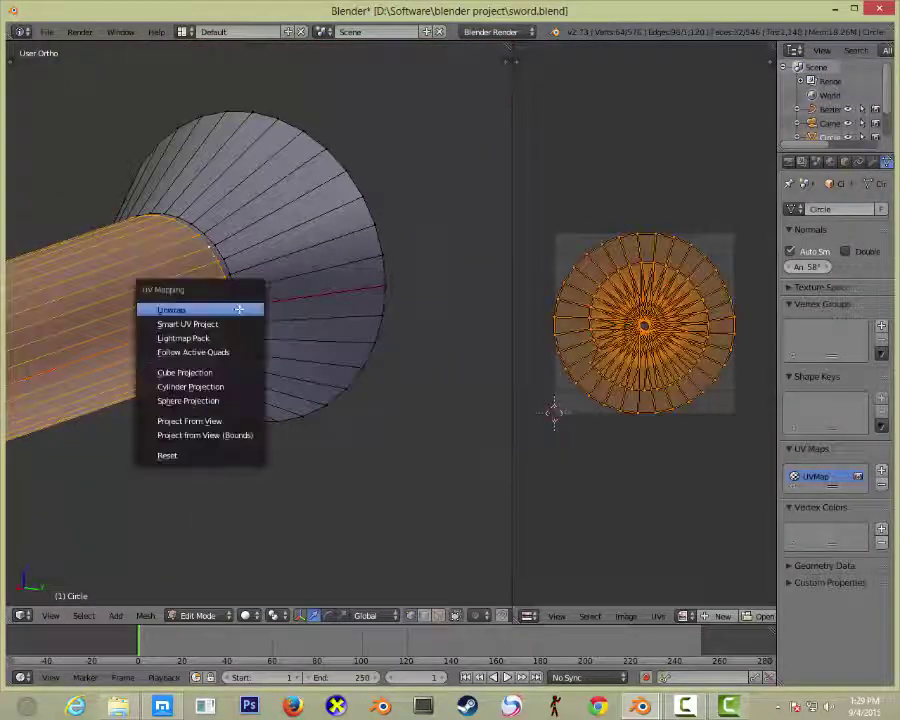
click(210, 306)
scroll(648, 458, down, 1)
key(s)
key(y)
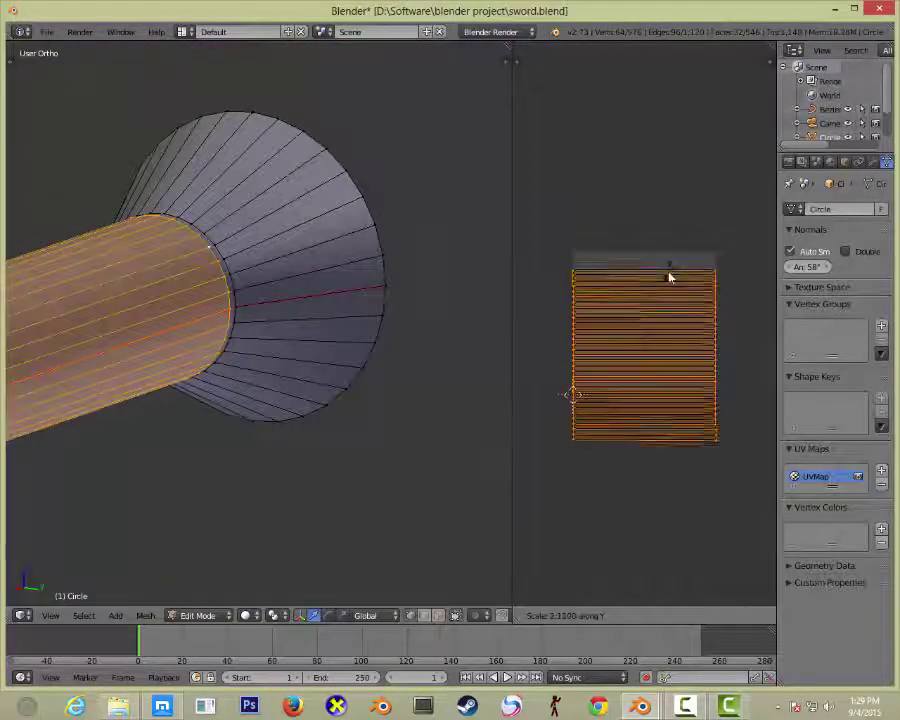
click(672, 347)
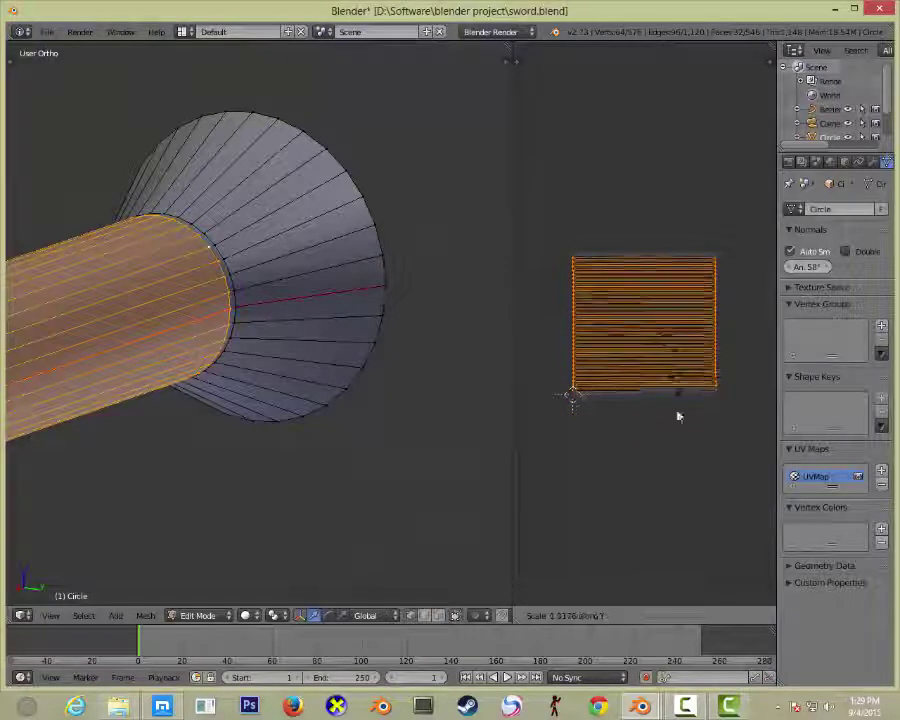
Leave Edit Mode and open an image file in the image editor.
key(Tab)
click(708, 615)
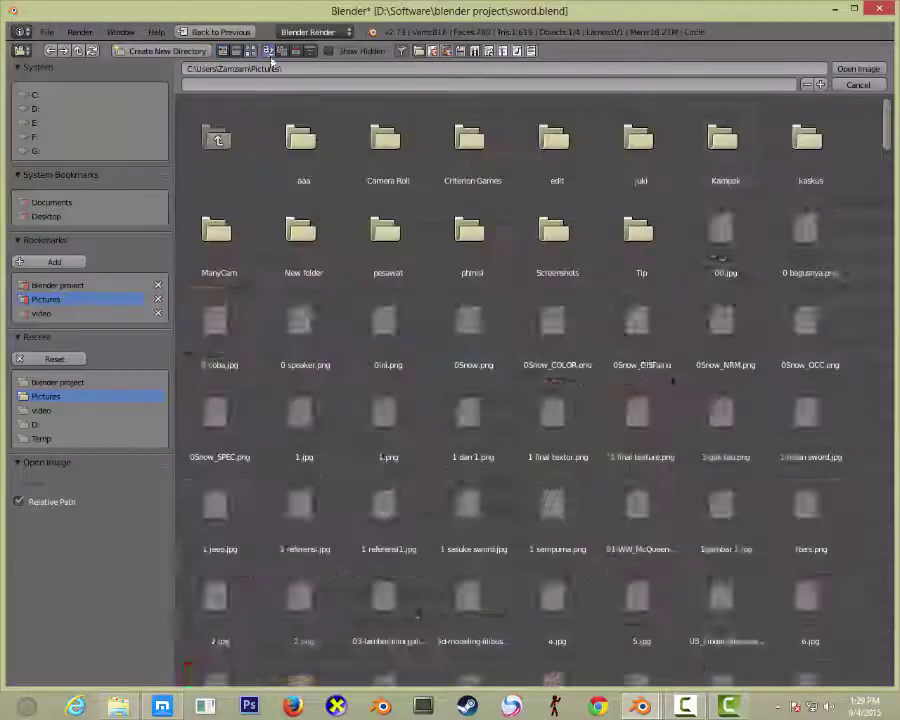
double_click(556, 505)
Show 1 sempurna.png in the image editor, use textured shading, and switch the render engine to Cycles.
key(Tab)
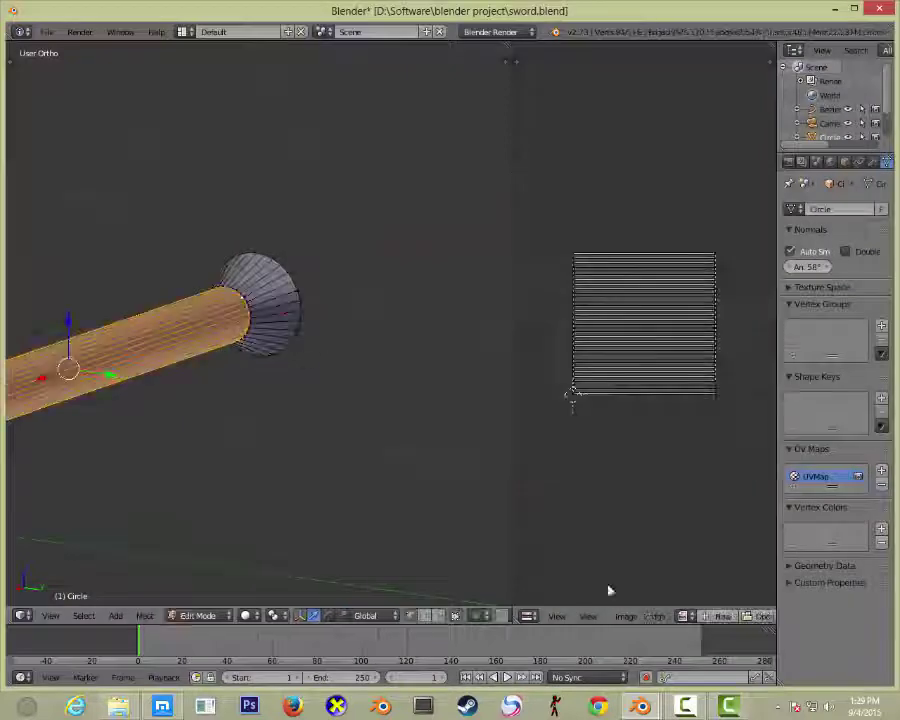
click(684, 616)
click(710, 480)
key(Tab)
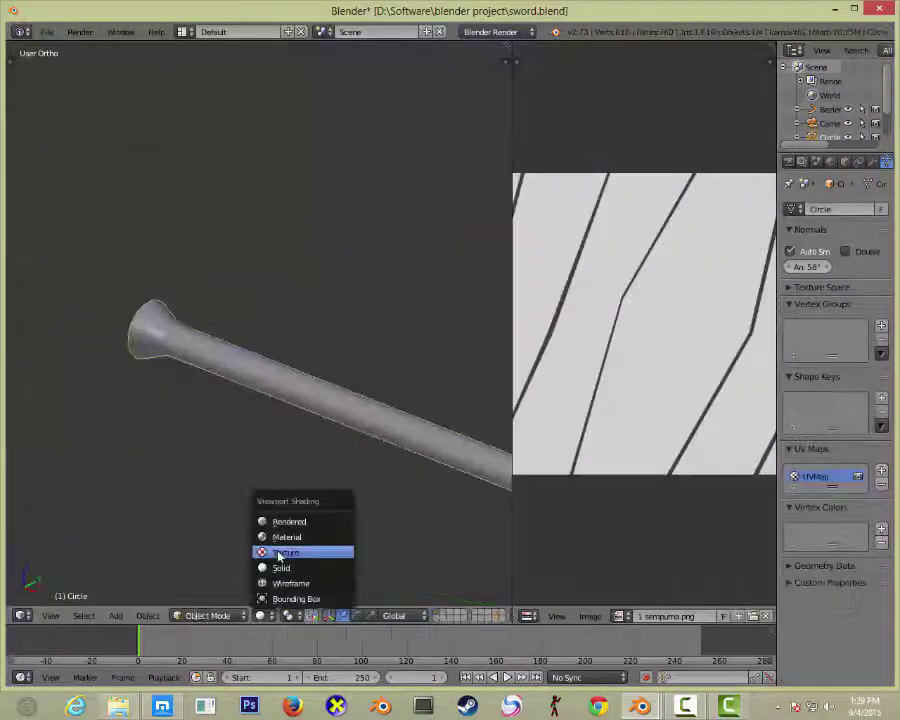
click(280, 556)
click(490, 31)
click(490, 72)
Add Material.001, then a second slot with a new Material.002 for the whole mesh.
click(844, 161)
click(822, 252)
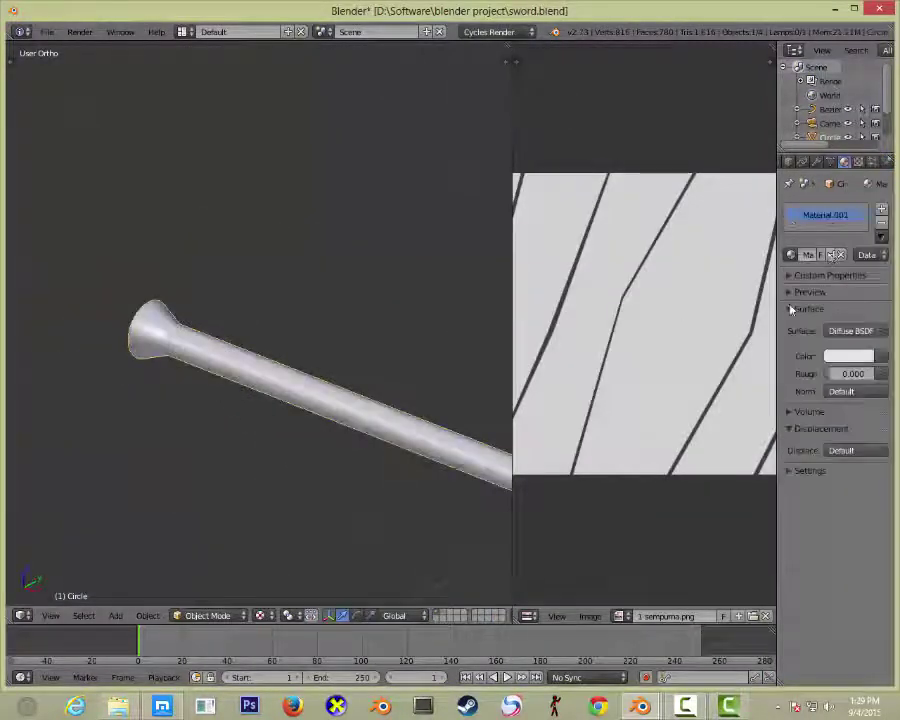
key(Tab)
key(Tab)
key(Tab)
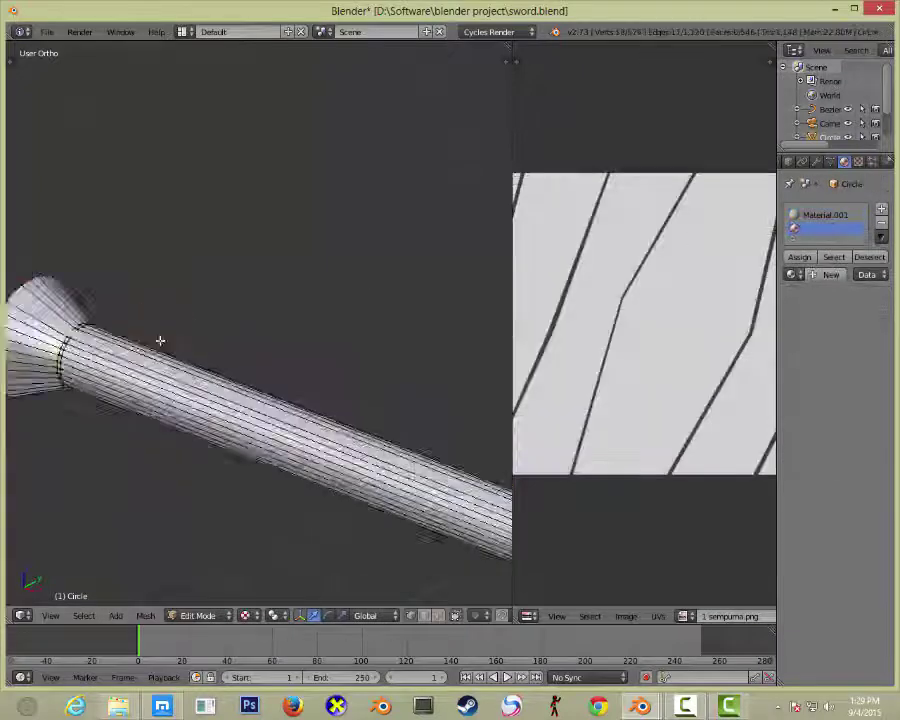
scroll(161, 342, up, 5)
key(a)
scroll(342, 356, down, 7)
click(831, 274)
click(853, 357)
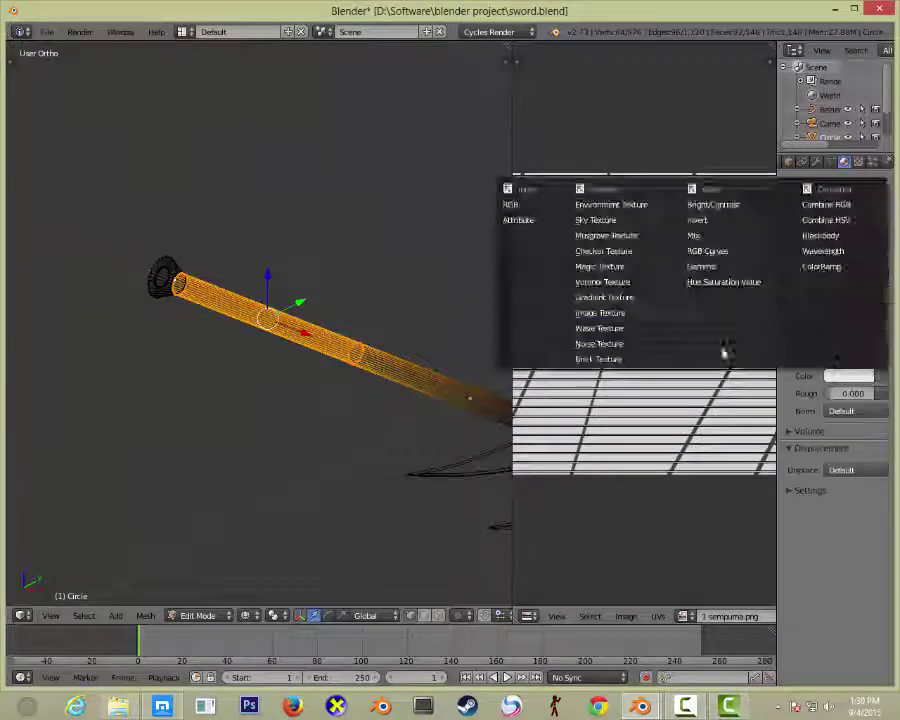
Drive Material.002's Color with an Image Texture using sempurna.png and check the shading.
click(607, 321)
click(831, 375)
click(743, 410)
key(shift+z)
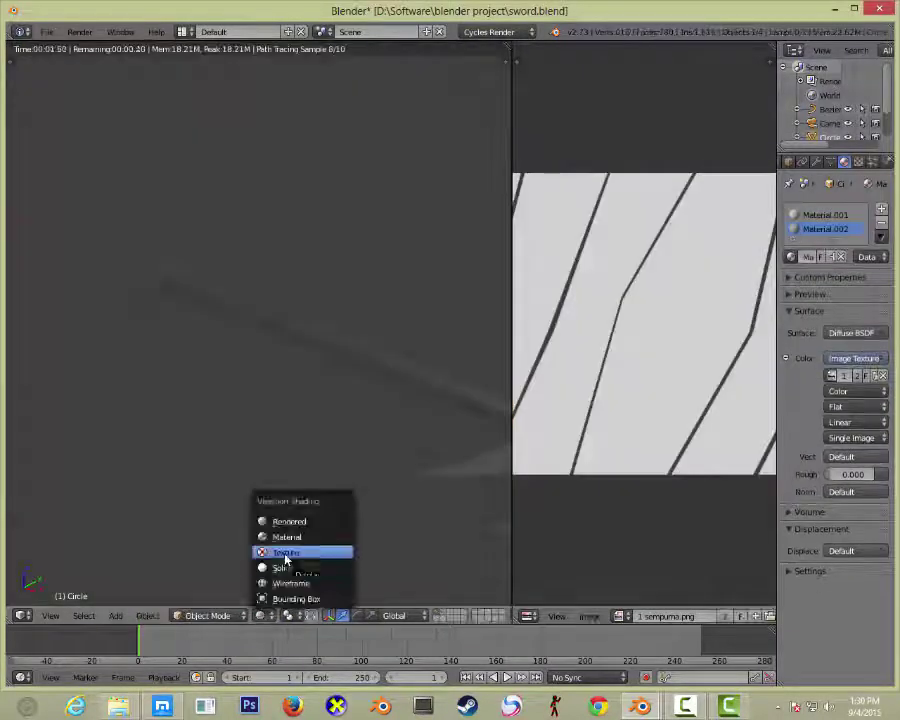
click(285, 553)
key(Tab)
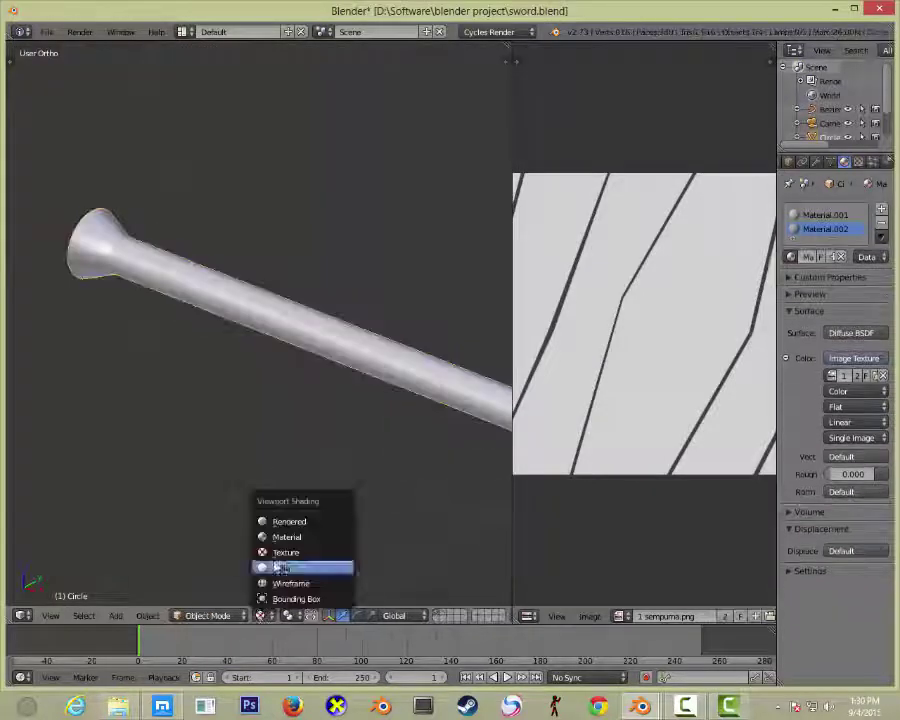
click(266, 567)
click(810, 313)
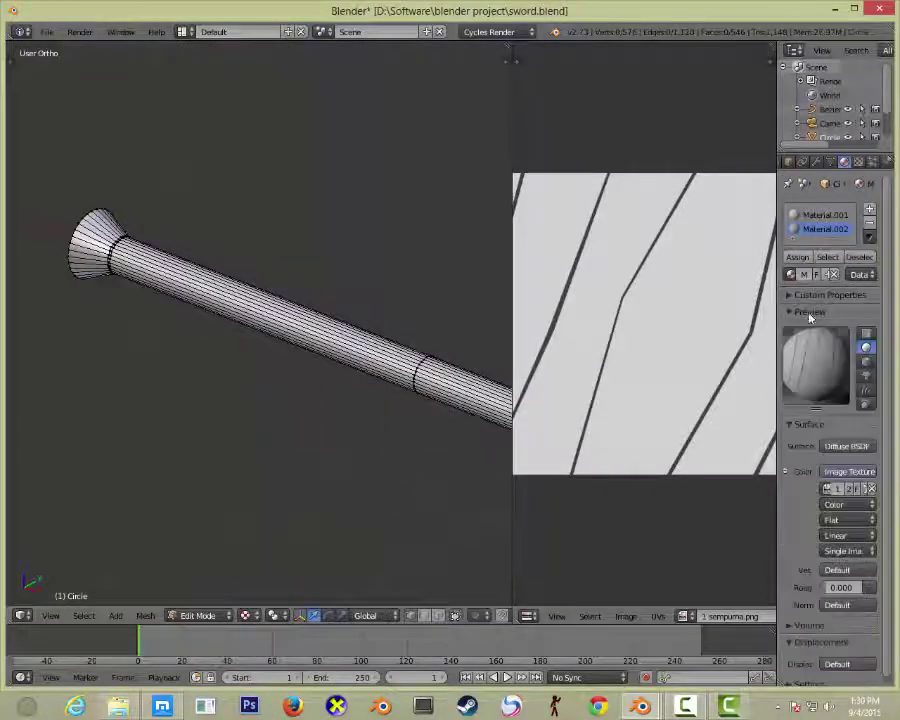
Select the handle cylinder and rescale all its UVs vertically over the image.
alt+right_click(406, 358)
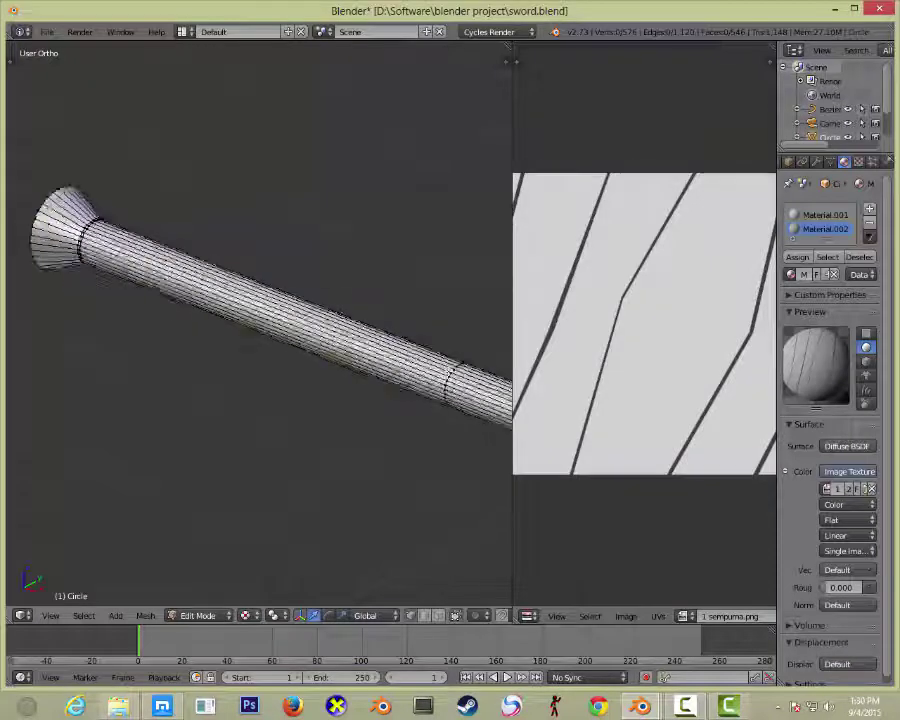
scroll(420, 400, up, 6)
scroll(633, 395, down, 3)
scroll(633, 395, down, 3)
key(a)
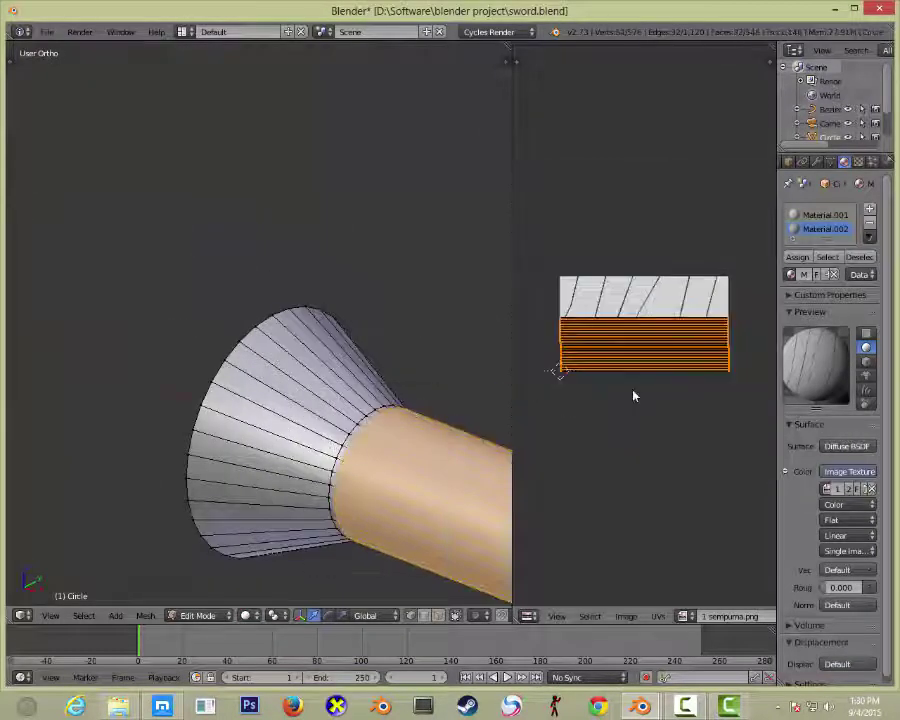
key(s)
key(y)
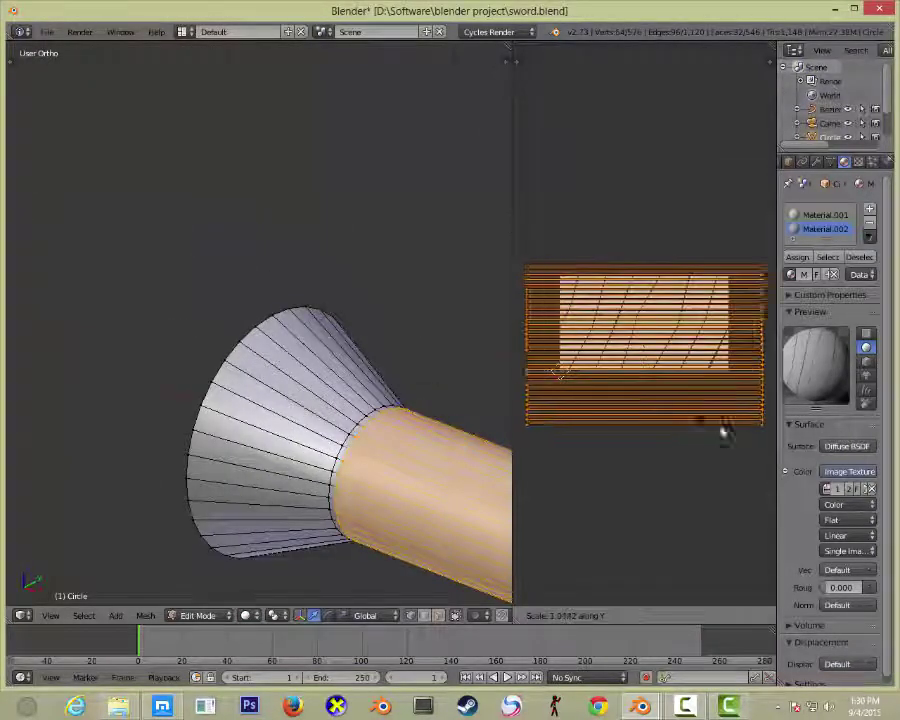
click(720, 426)
key(Tab)
mouse_move(285, 555)
middle_down()
mouse_move(432, 456)
mouse_move(180, 432)
middle_up()
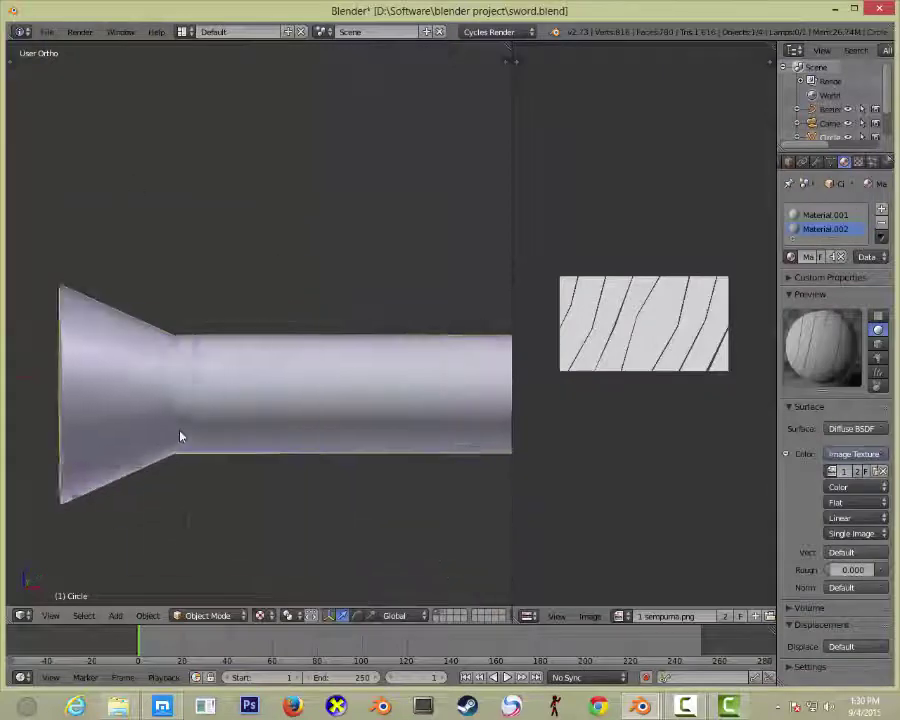
Widen the properties area and scale the handle's UVs along X in Edit Mode.
scroll(340, 396, down, 3)
scroll(340, 396, down, 3)
drag(759, 466, 690, 466)
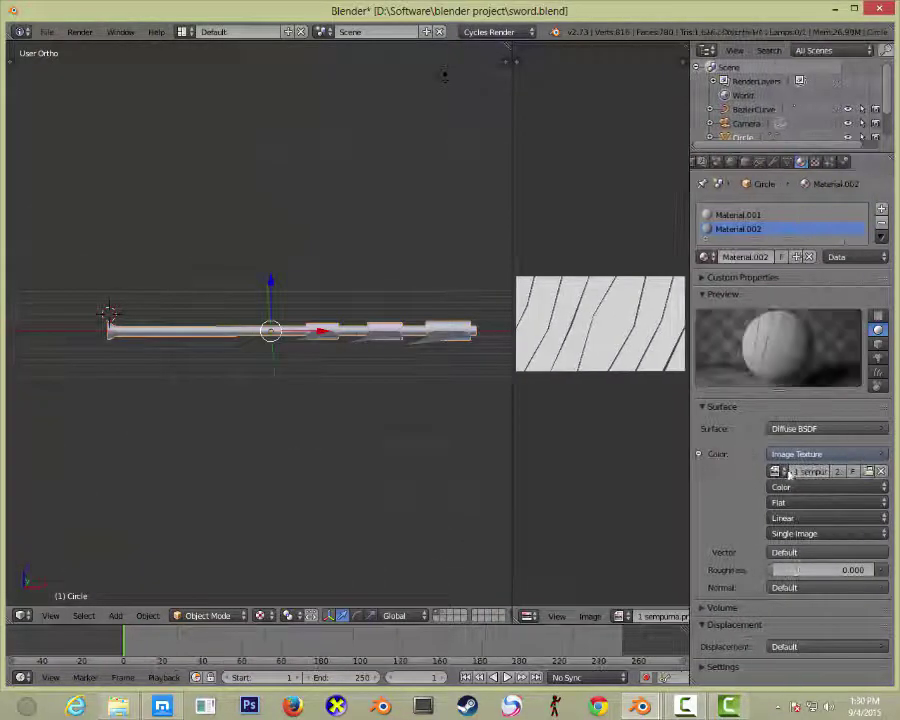
key(Tab)
mouse_move(264, 362)
middle_down()
mouse_move(288, 468)
mouse_move(301, 370)
middle_up()
key(Tab)
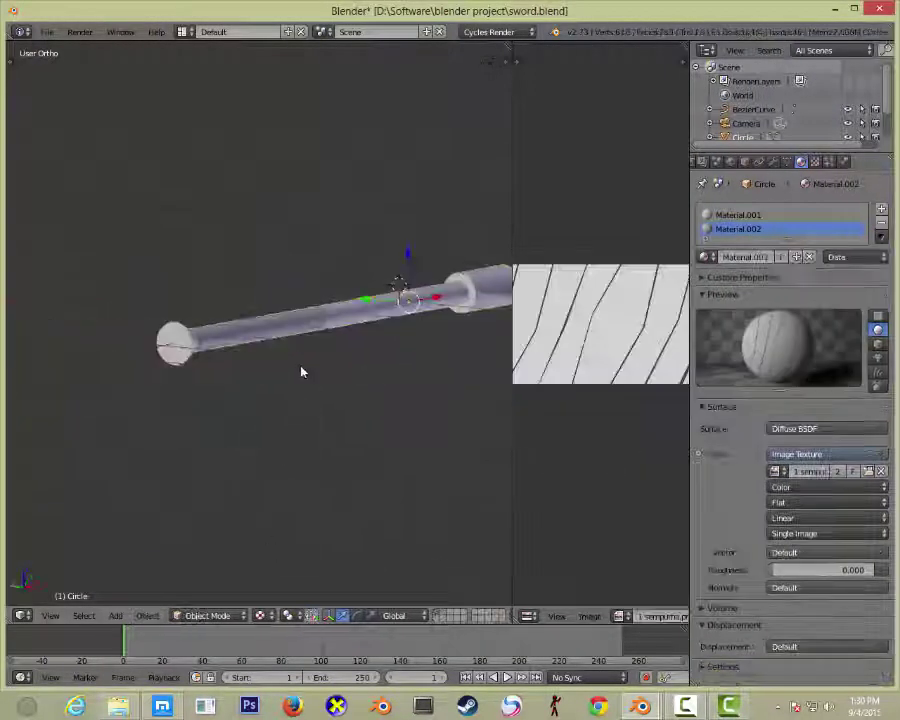
key(Tab)
key(s)
key(x)
key(Tab)
Make Material.001 active and give it a red base colour.
click(738, 216)
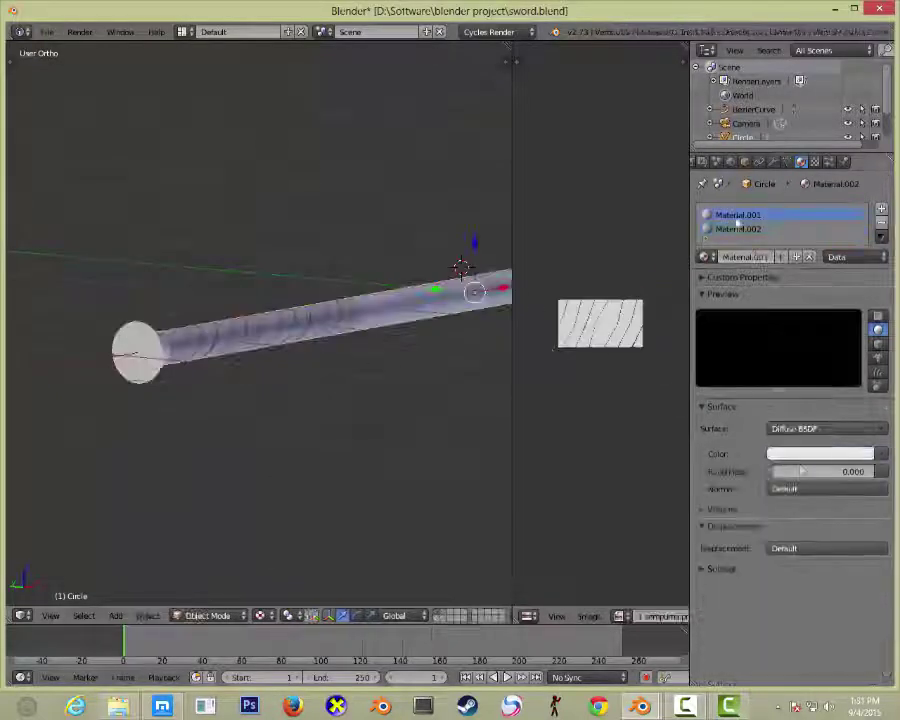
click(810, 455)
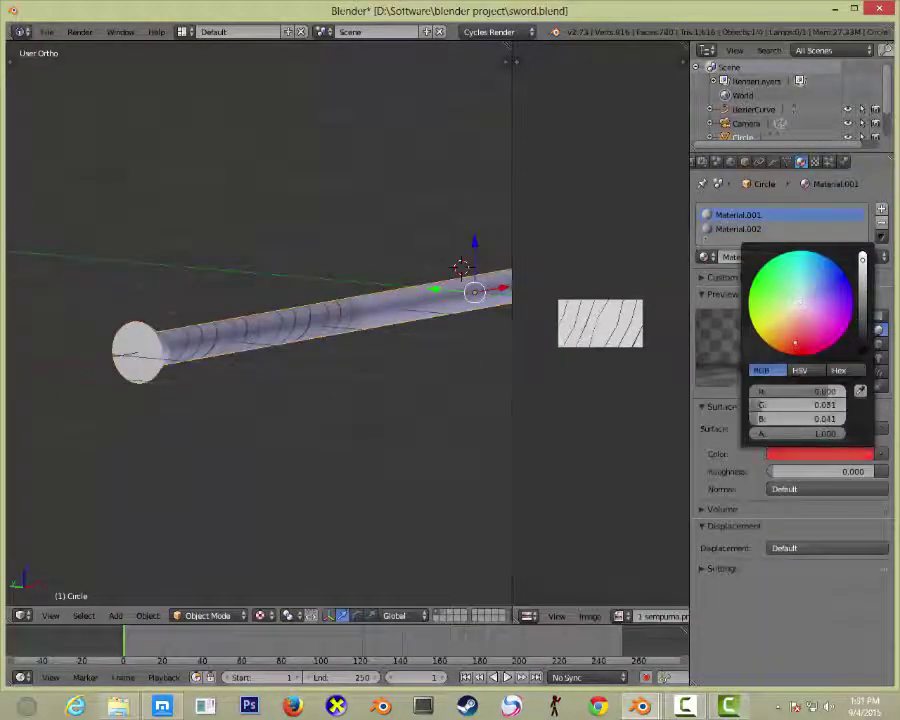
click(260, 615)
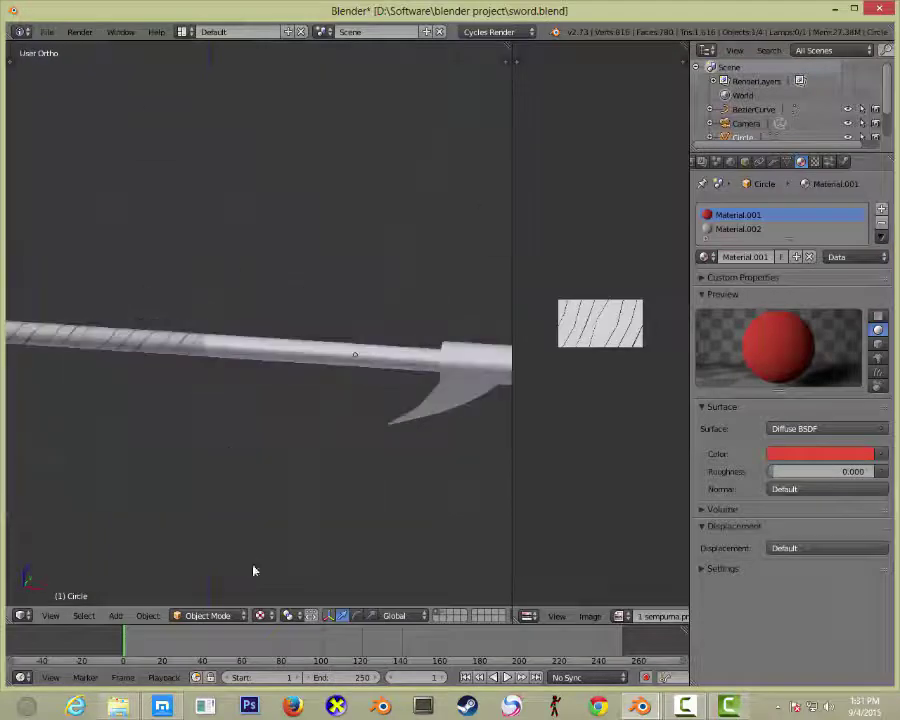
click(276, 541)
mouse_move(257, 527)
middle_down()
mouse_move(340, 438)
mouse_move(372, 460)
middle_up()
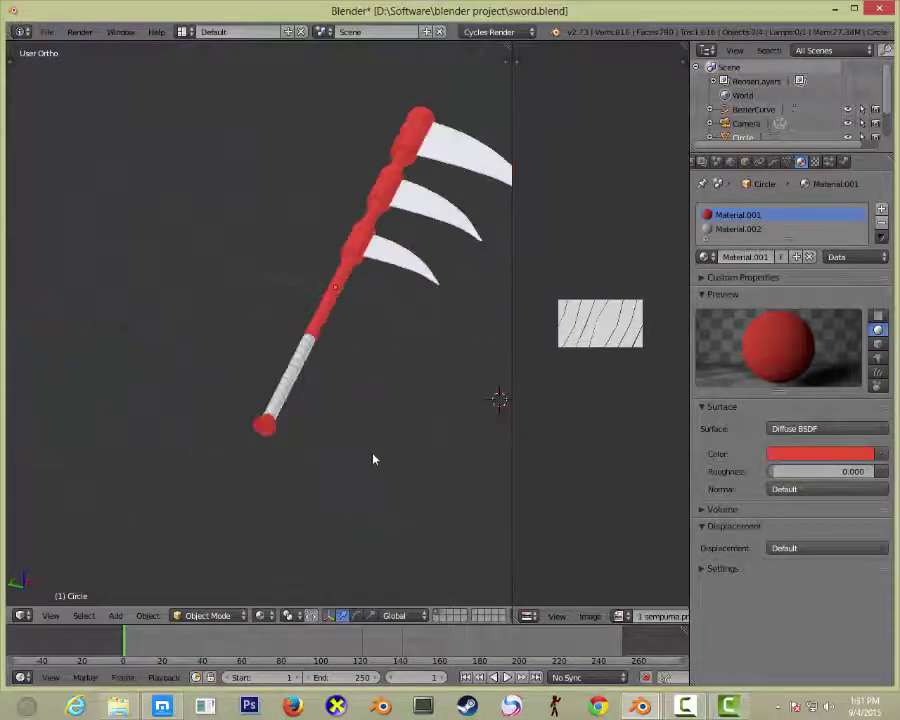
scroll(372, 460, up, 2)
Turn Material.001's surface into a Mix Shader with a pink Glossy at roughness 0.030.
click(825, 428)
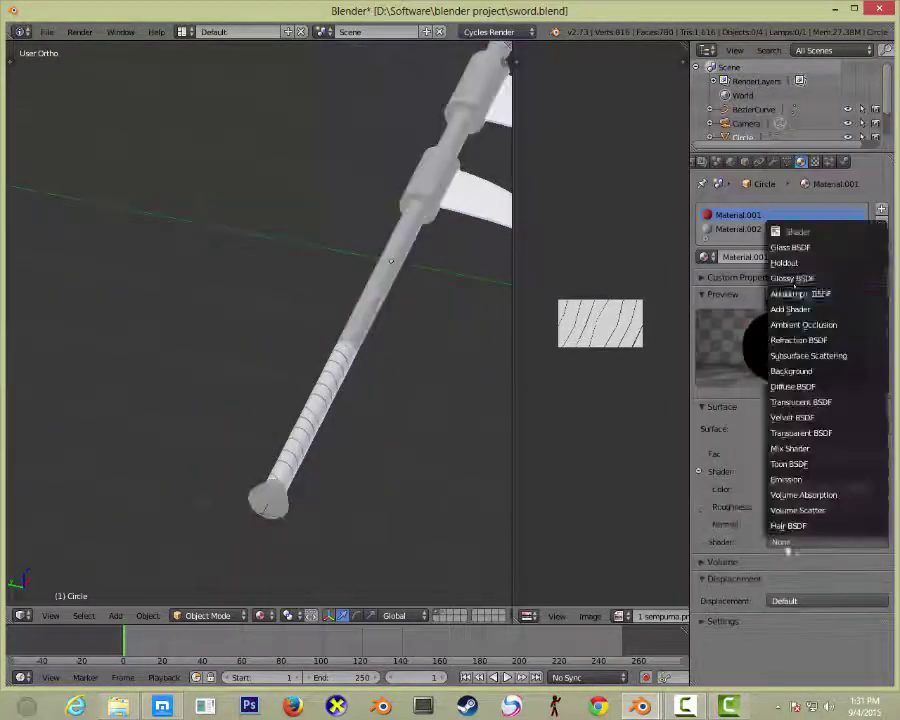
click(750, 231)
click(812, 489)
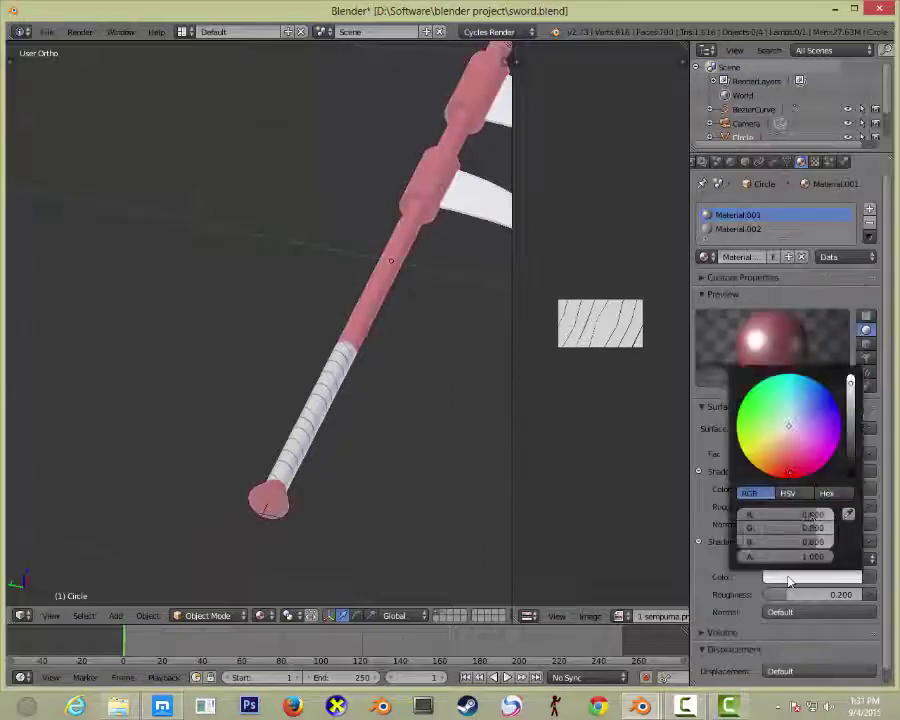
click(812, 594)
key(Return)
click(812, 576)
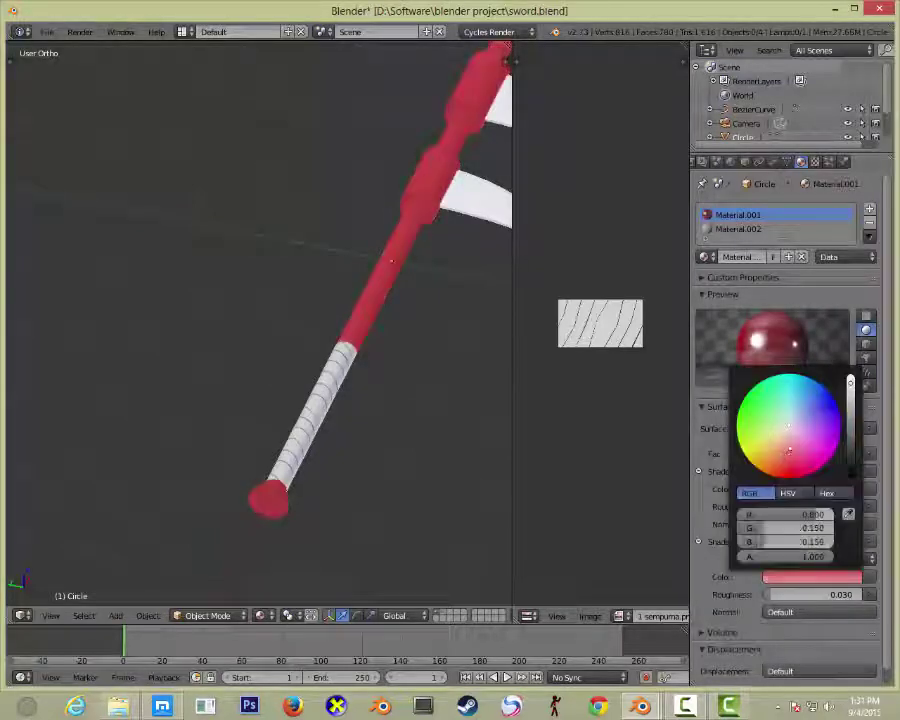
Preview the red scythe in rendered shading, then return to solid view.
key(shift+z)
mouse_move(283, 527)
middle_down()
mouse_move(348, 410)
mouse_move(206, 425)
middle_up()
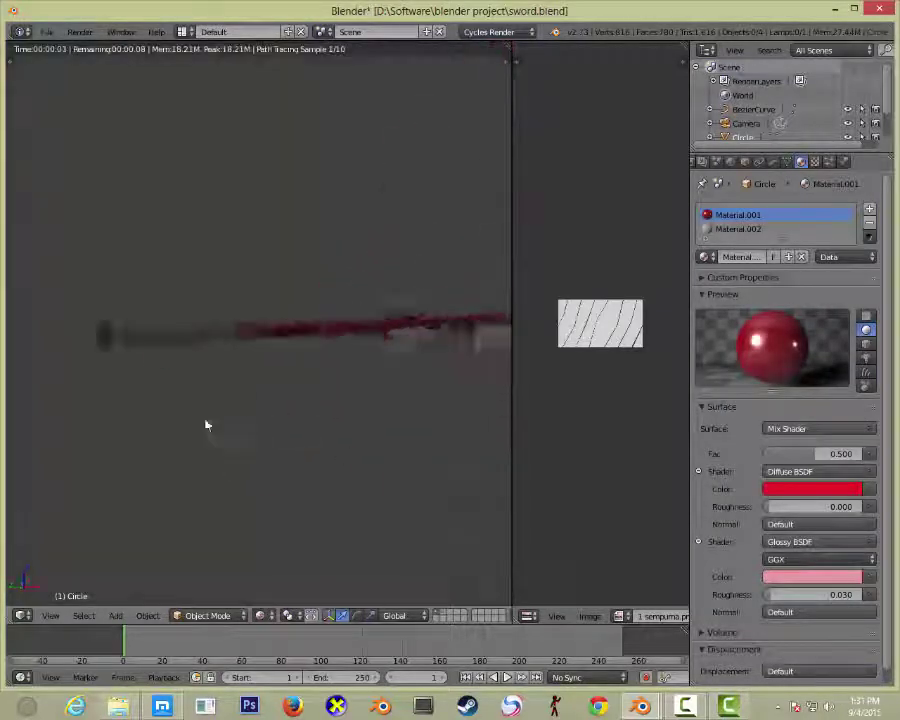
key(shift+z)
key(Tab)
key(Tab)
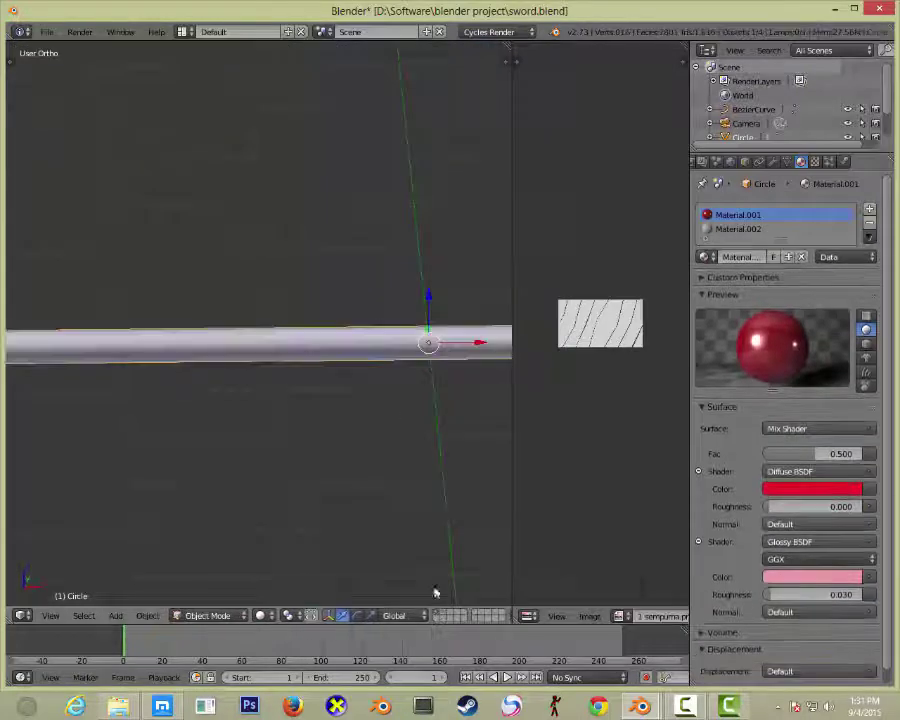
click(528, 615)
Turn the lower area into the Node Editor and add a Mix Shader to the handle material.
click(528, 615)
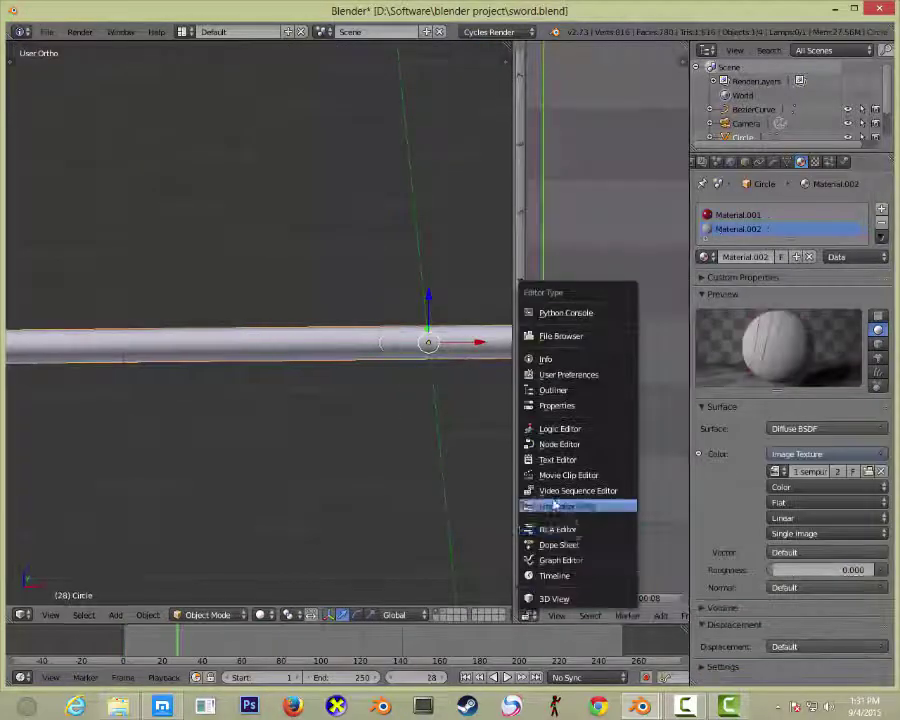
click(559, 444)
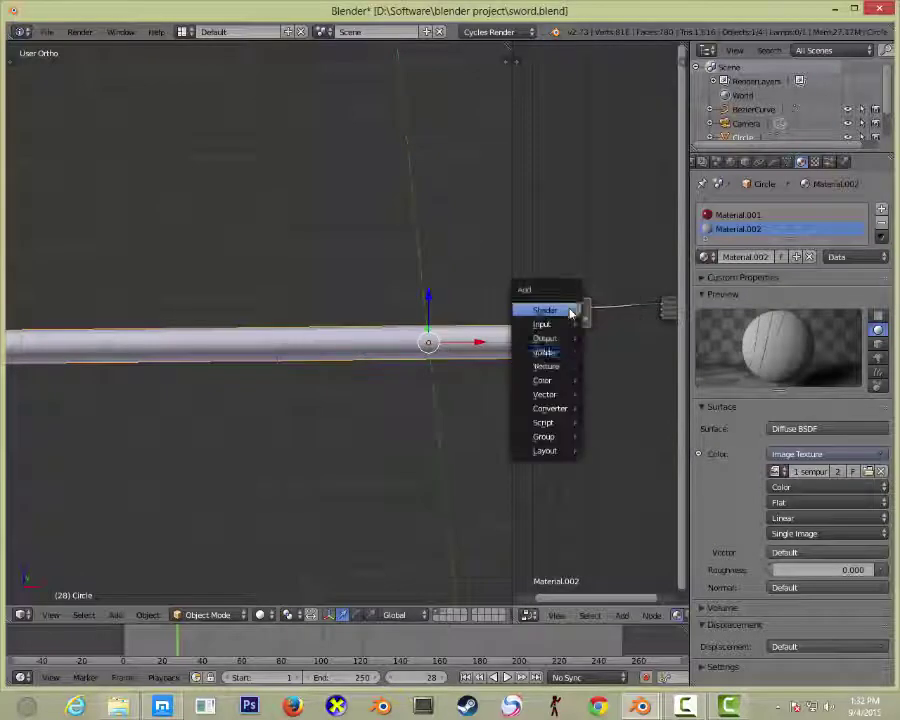
mouse_move(546, 310)
click(650, 307)
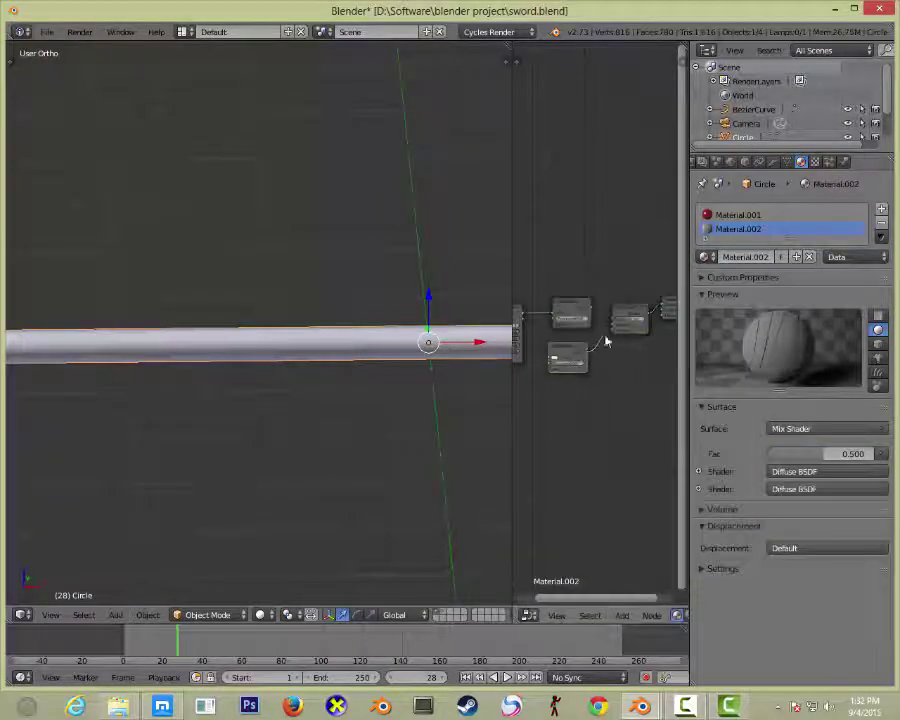
Preview the handle in rendered shading, checking the Diffuse node's colour, then return to solid.
key(shift+z)
middle_drag(275, 523, 348, 456)
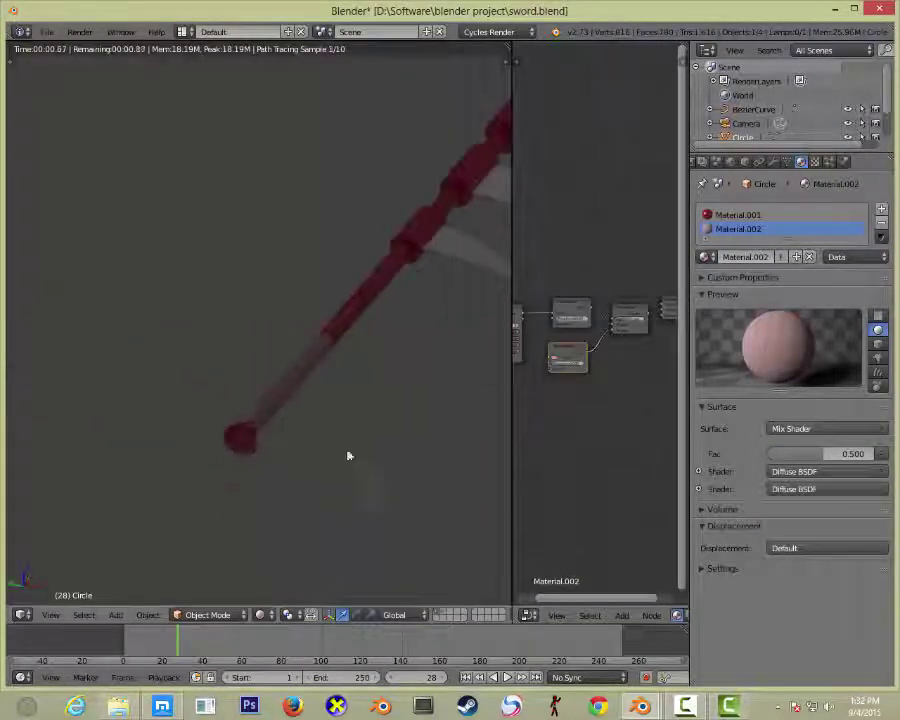
scroll(571, 408, up, 2)
click(572, 354)
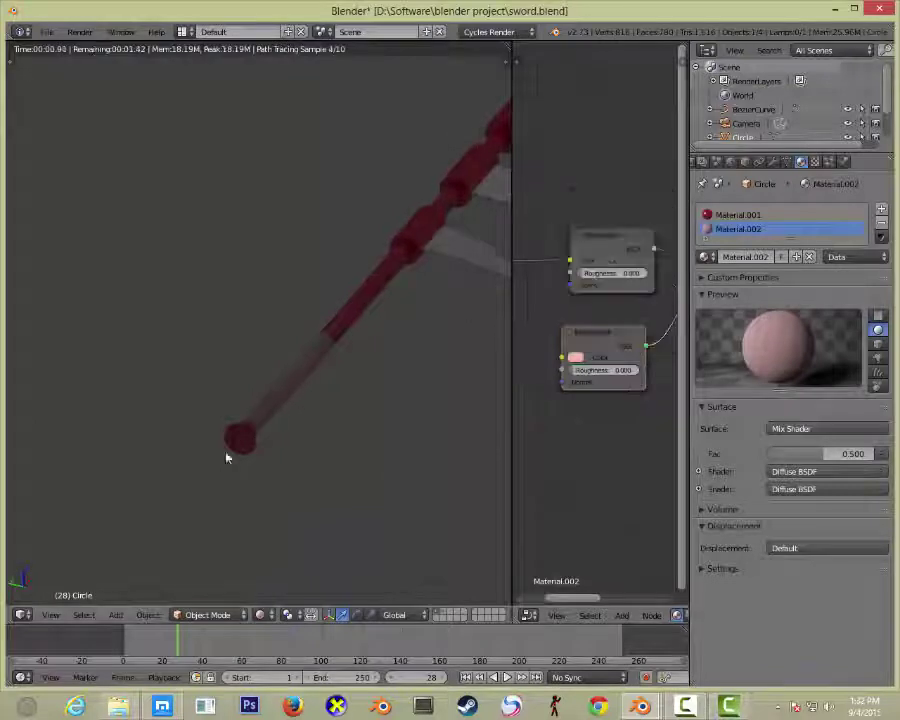
middle_drag(226, 456, 304, 554)
click(277, 568)
Enter Edit Mode on the handle and frame the selected collar rings.
key(Tab)
scroll(269, 474, up, 5)
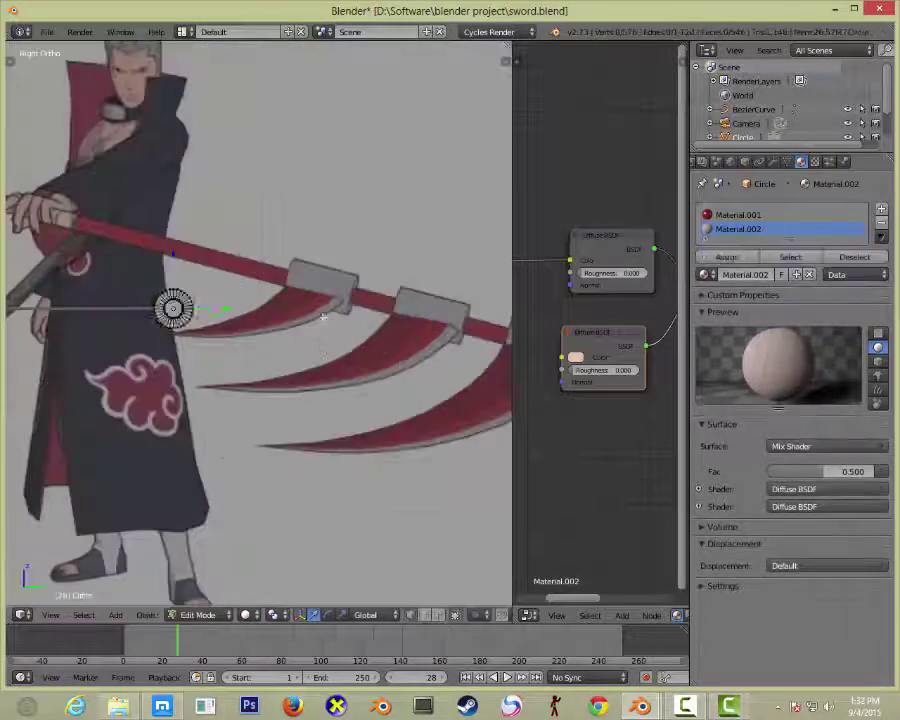
scroll(257, 485, up, 4)
middle_drag(257, 453, 135, 74)
scroll(135, 74, down, 4)
scroll(405, 306, up, 4)
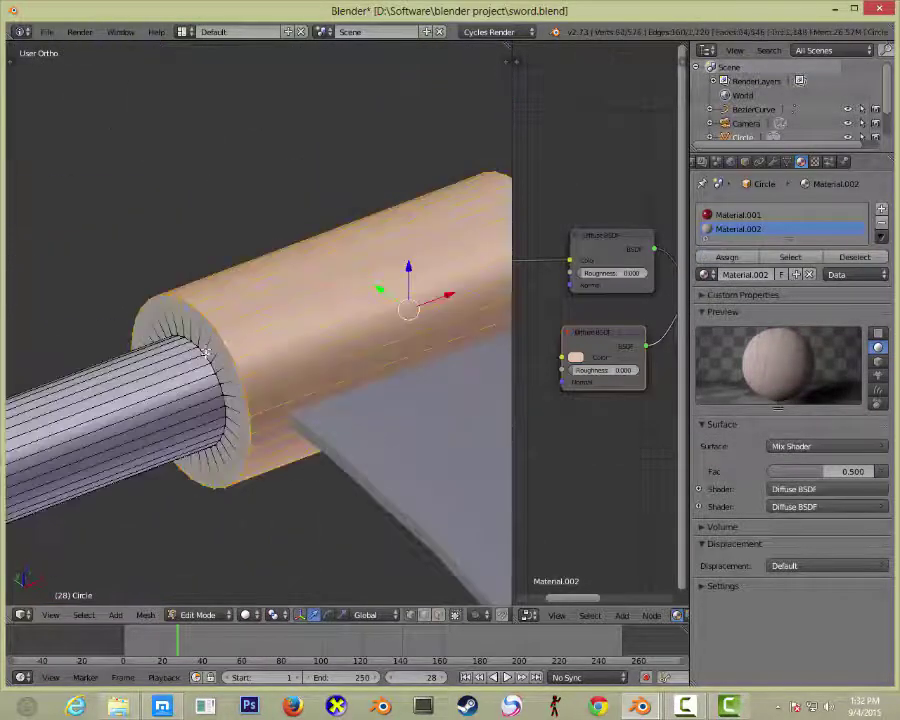
scroll(155, 277, down, 4)
scroll(338, 186, up, 4)
mouse_move(338, 186)
middle_down()
mouse_move(311, 221)
mouse_move(200, 250)
middle_up()
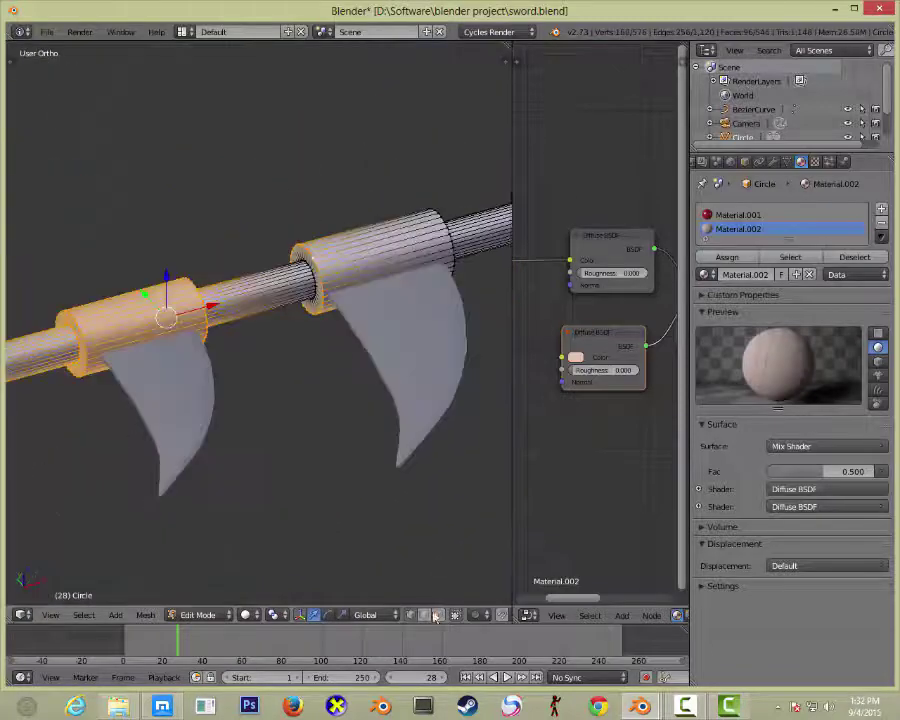
scroll(200, 250, up, 3)
scroll(21, 169, down, 3)
middle_drag(24, 170, 427, 316)
Add a new material slot holding Material.003 for the rings.
click(881, 208)
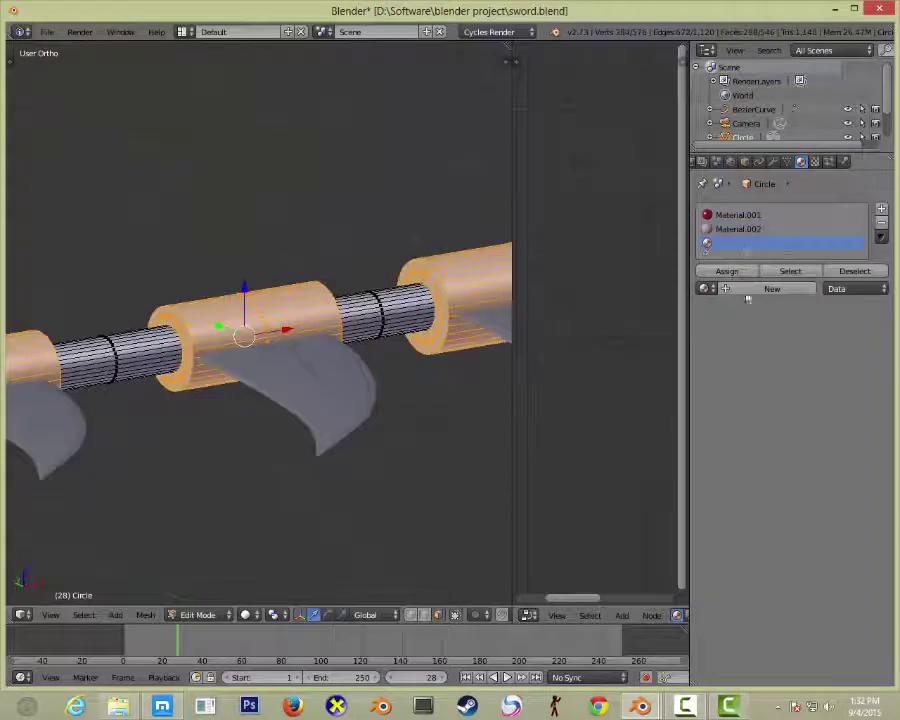
click(738, 286)
click(870, 238)
click(738, 243)
click(870, 238)
click(800, 284)
Give Material.003 a grey 0.570 Diffuse and white GGX Glossy at roughness 0.030.
click(790, 520)
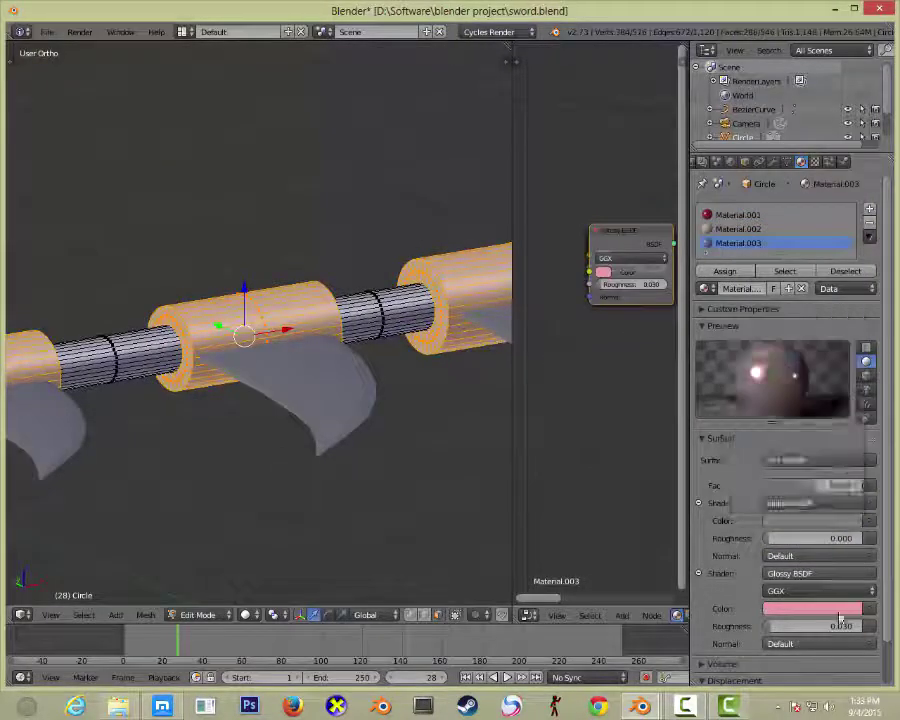
click(812, 607)
key(Tab)
click(262, 614)
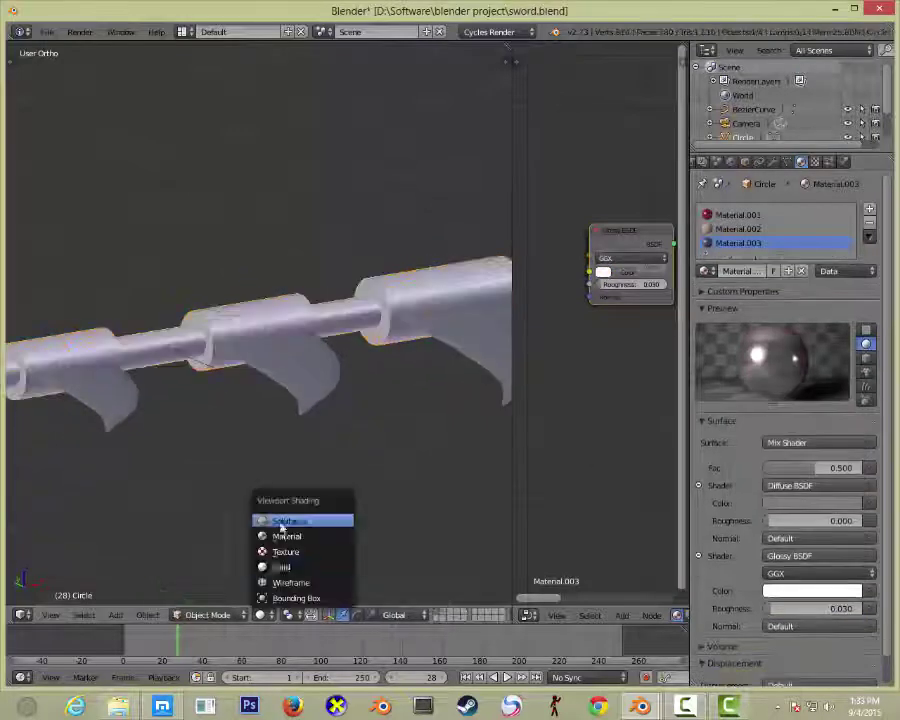
click(280, 518)
mouse_move(280, 518)
middle_down()
mouse_move(335, 476)
mouse_move(277, 537)
middle_up()
click(800, 503)
Select the blades and enter Edit Mode, orbiting to see their curved surface.
key(shift+z)
right_click(244, 420)
key(Tab)
mouse_move(244, 420)
middle_down()
mouse_move(233, 458)
mouse_move(262, 297)
mouse_move(241, 311)
middle_up()
scroll(233, 458, up, 5)
scroll(248, 309, up, 2)
mouse_move(459, 275)
middle_down()
mouse_move(302, 366)
mouse_move(490, 374)
mouse_move(233, 338)
mouse_move(394, 428)
mouse_move(424, 330)
mouse_move(290, 308)
mouse_move(535, 434)
mouse_move(357, 257)
mouse_move(135, 248)
middle_up()
Select the blade's top edge loop and give the blades the red Material.001.
alt+click(362, 248)
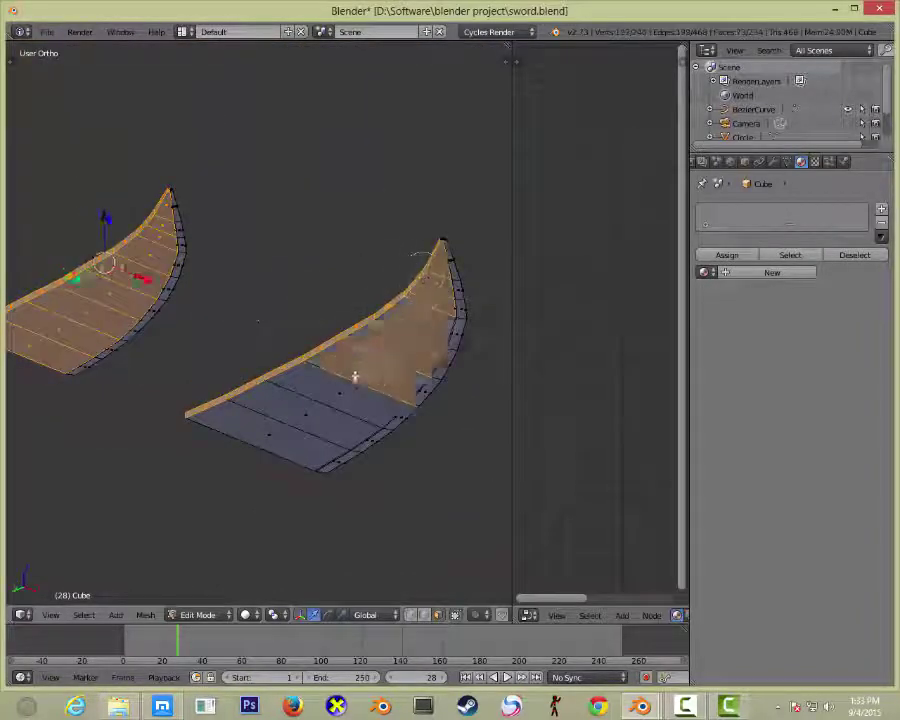
mouse_move(354, 376)
middle_down()
mouse_move(26, 278)
mouse_move(24, 330)
mouse_move(193, 356)
mouse_move(155, 248)
mouse_move(277, 277)
middle_up()
scroll(277, 277, down, 3)
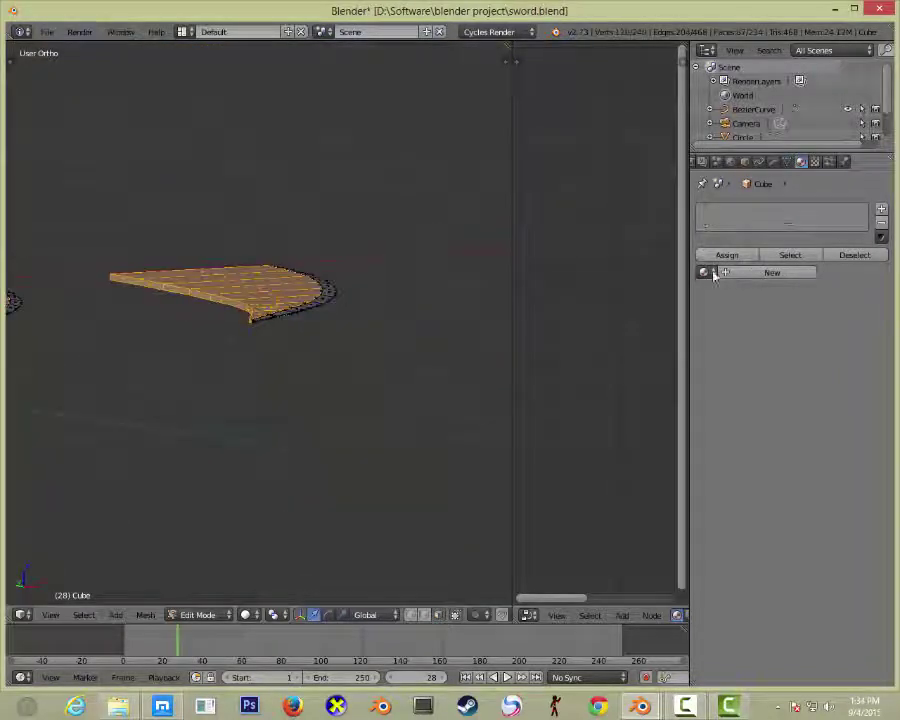
click(713, 273)
key(Tab)
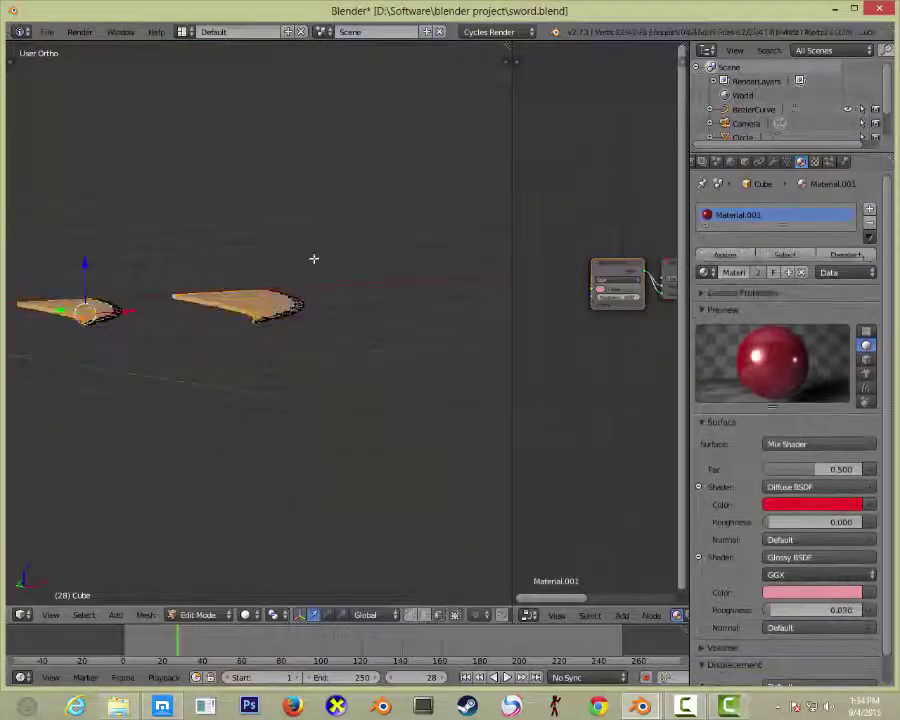
Add a second material slot to the blades and select the blade's top face.
click(870, 209)
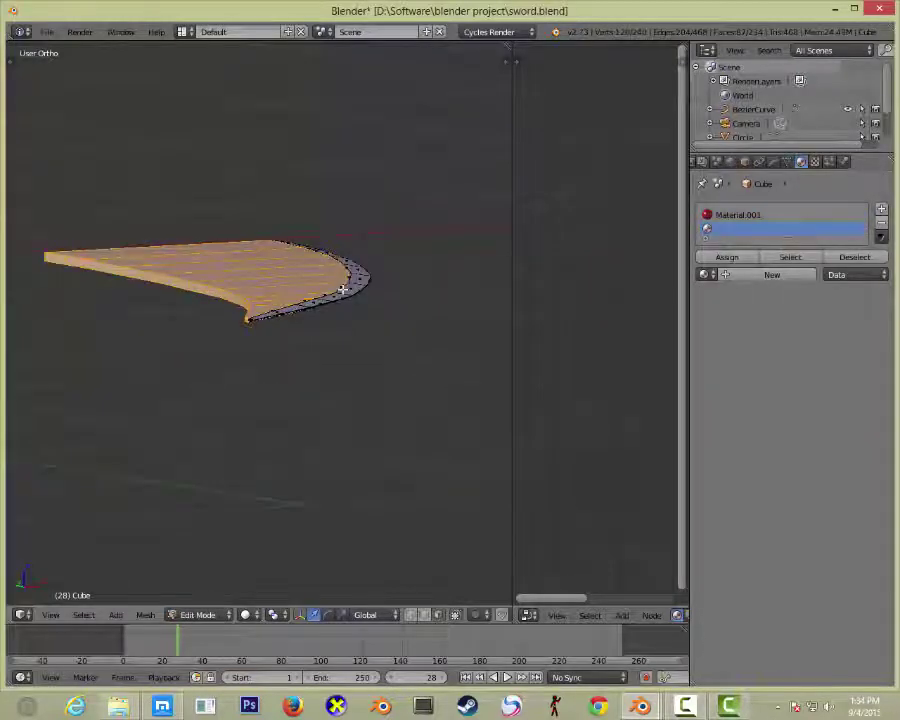
scroll(342, 289, up, 5)
scroll(224, 306, up, 2)
scroll(465, 243, down, 3)
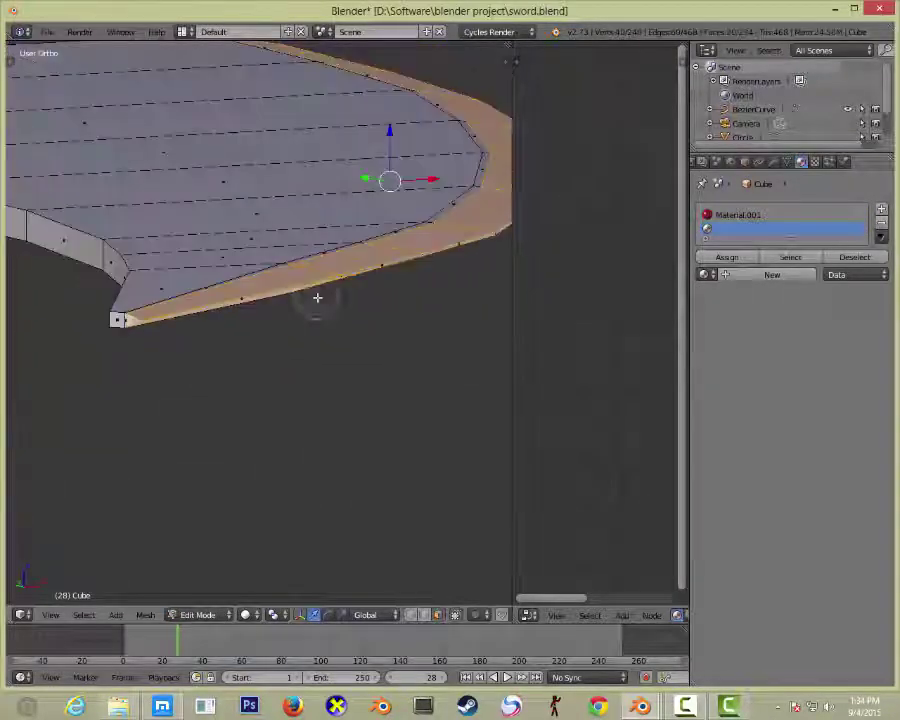
right_click(307, 257)
shift+right_click(307, 257)
shift+right_click(307, 257)
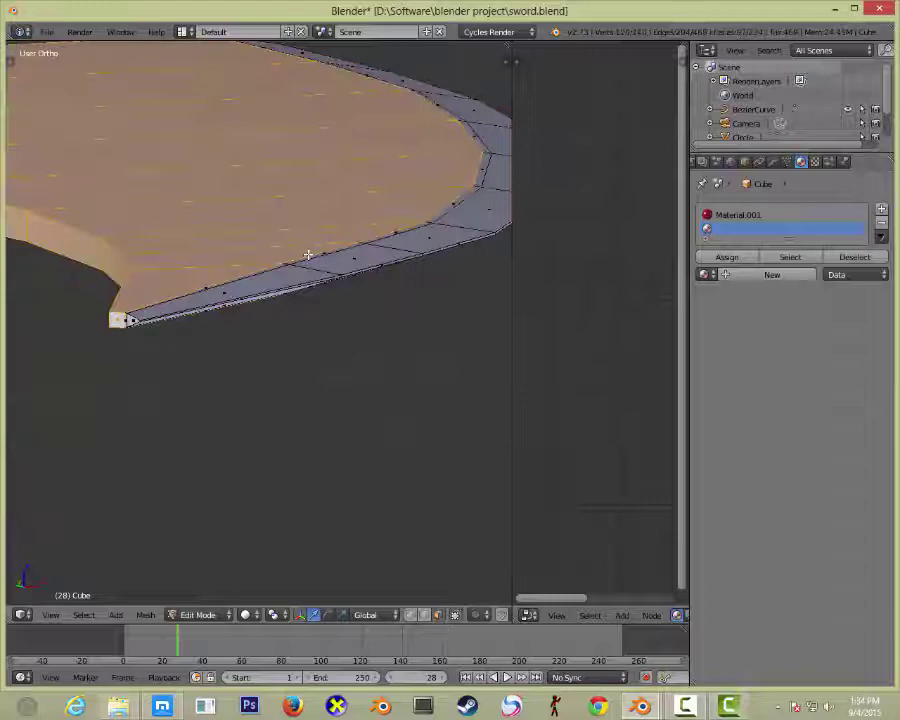
click(787, 161)
key(Tab)
key(Tab)
click(863, 404)
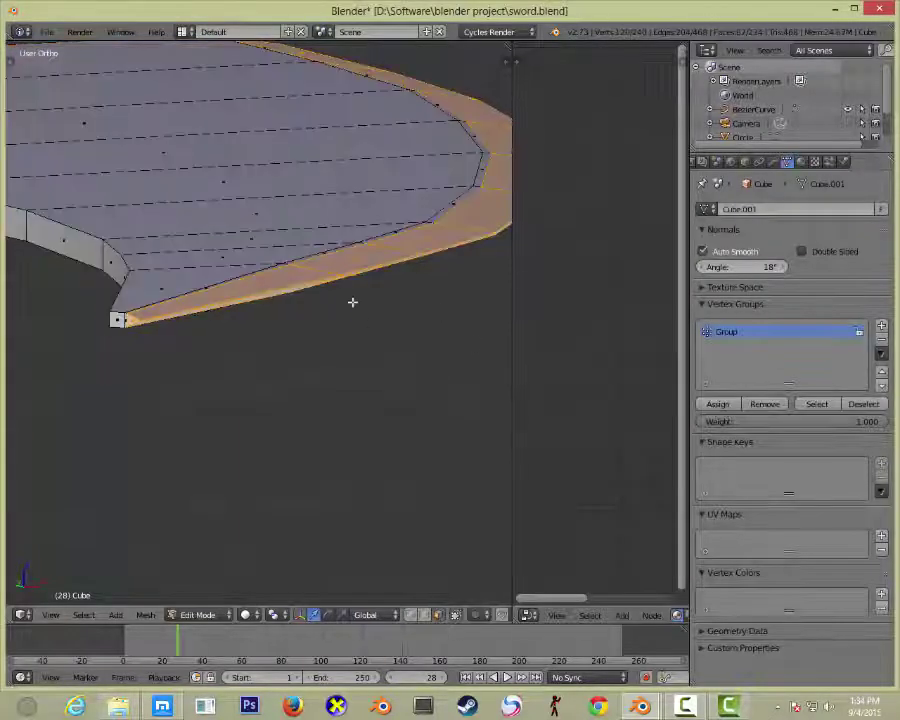
Assign Material.003 to the blades' rim faces and preview them in rendered shading.
click(800, 161)
click(724, 257)
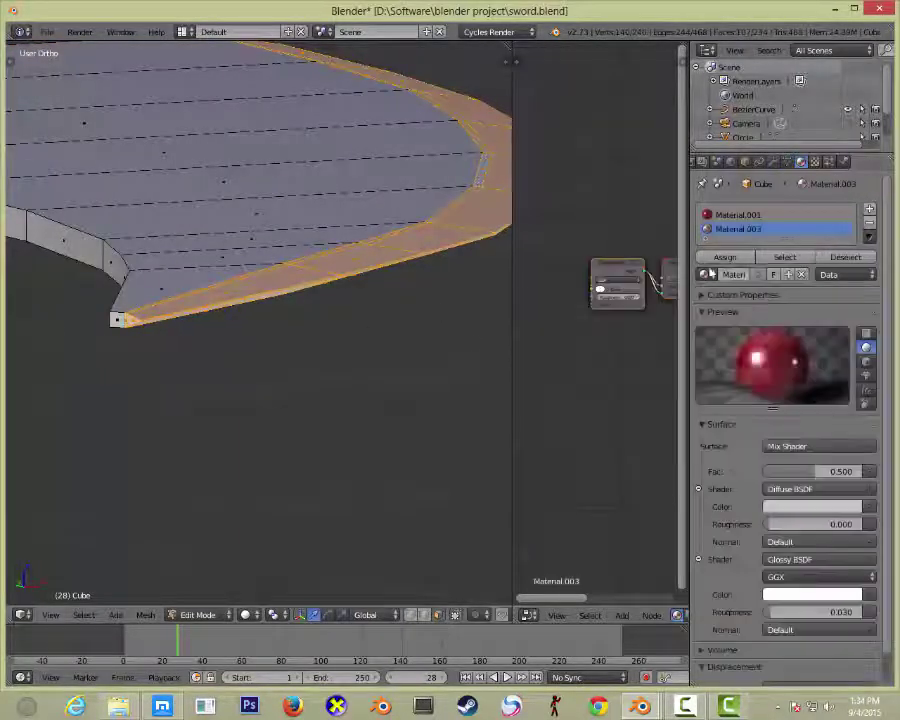
key(Tab)
key(Tab)
scroll(369, 320, down, 5)
key(a)
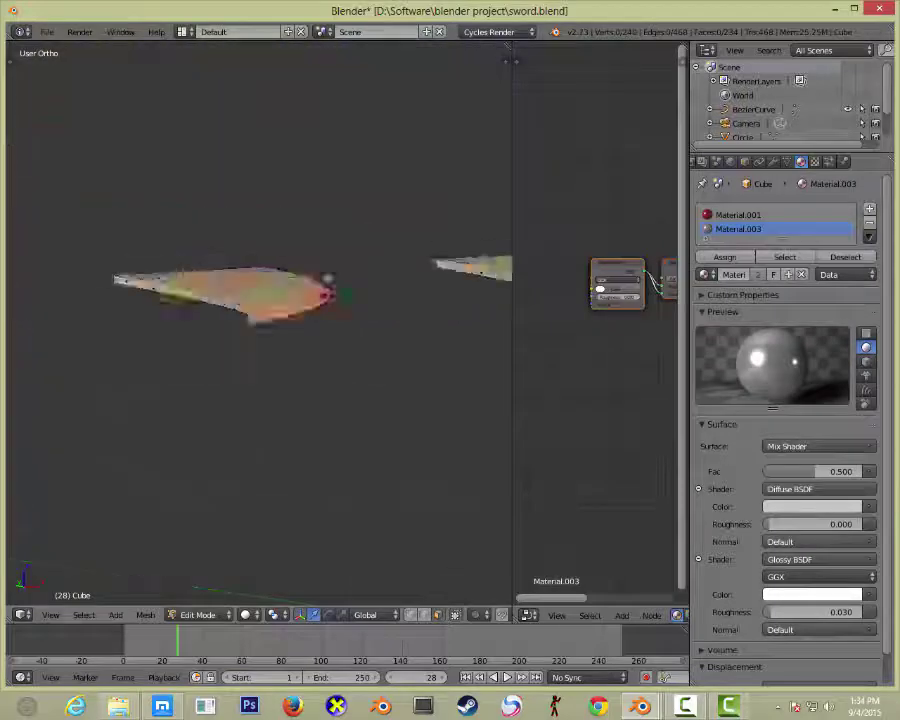
click(787, 161)
scroll(432, 403, up, 6)
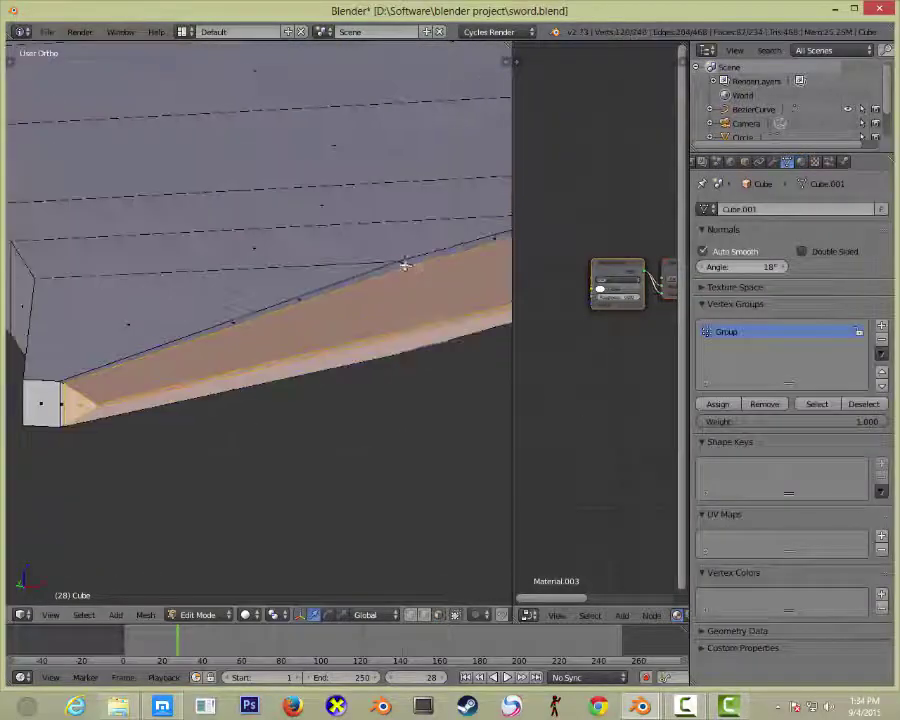
click(800, 161)
mouse_move(250, 300)
middle_down()
mouse_move(65, 287)
mouse_move(311, 375)
middle_up()
click(724, 257)
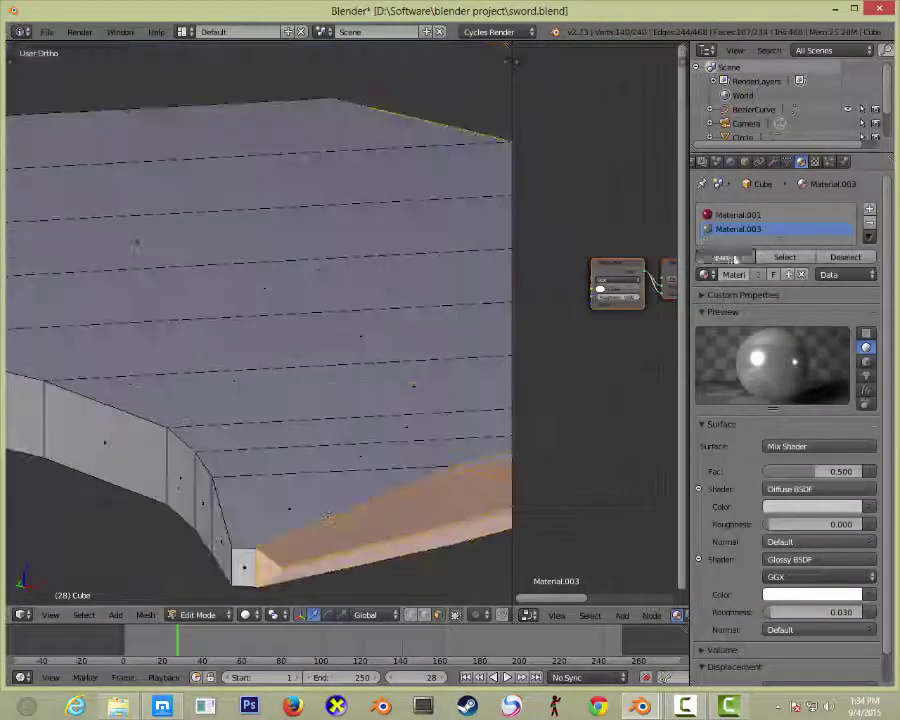
key(Tab)
click(285, 520)
Open the scene's World settings and preview the sword in rendered shading.
scroll(377, 415, down, 3)
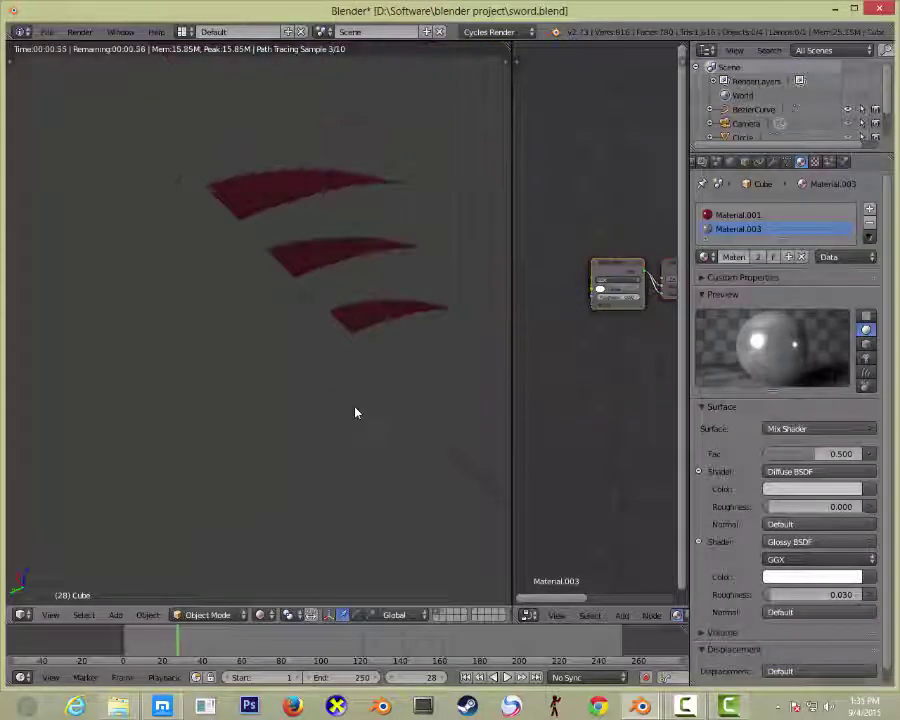
middle_drag(356, 412, 281, 408)
key(shift+z)
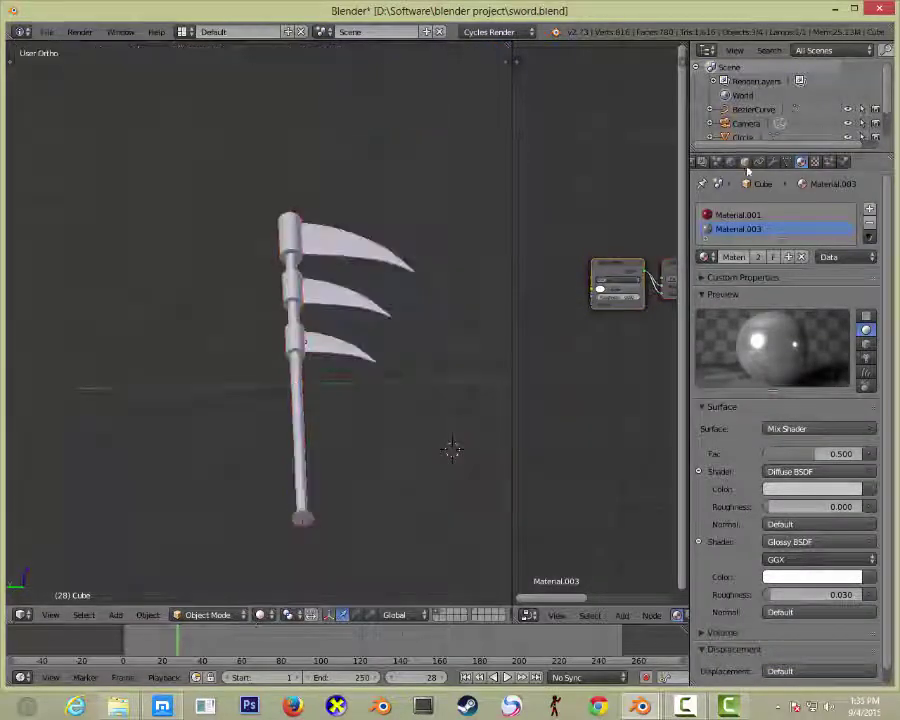
click(729, 161)
key(shift+z)
middle_drag(280, 512, 286, 398)
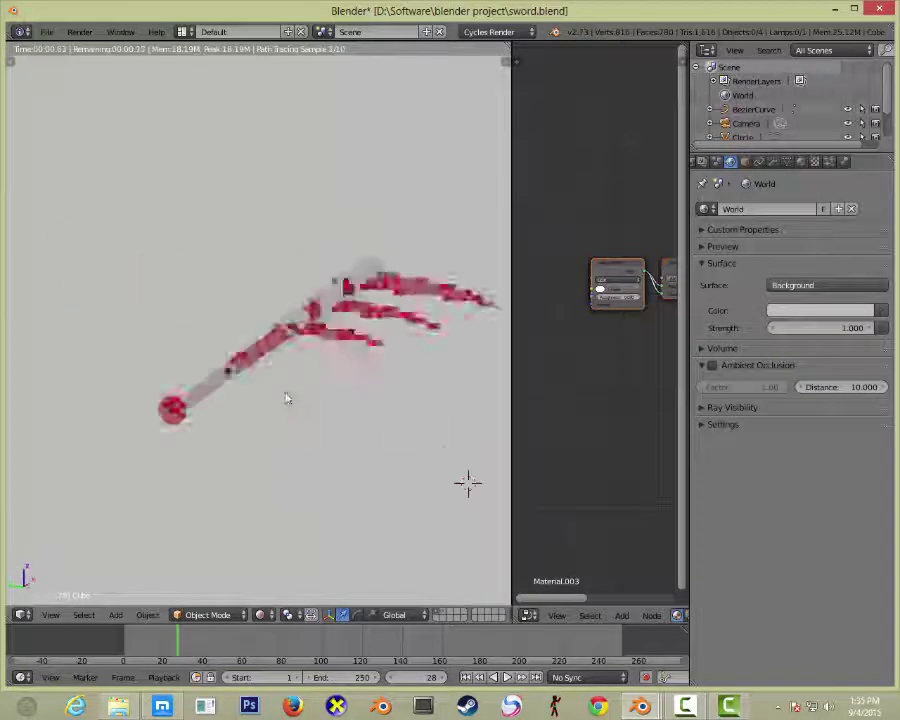
scroll(286, 398, up, 3)
scroll(290, 440, up, 3)
scroll(292, 440, up, 2)
Select the Circle handle object and preview it rendered from a diagonal angle.
key(shift+z)
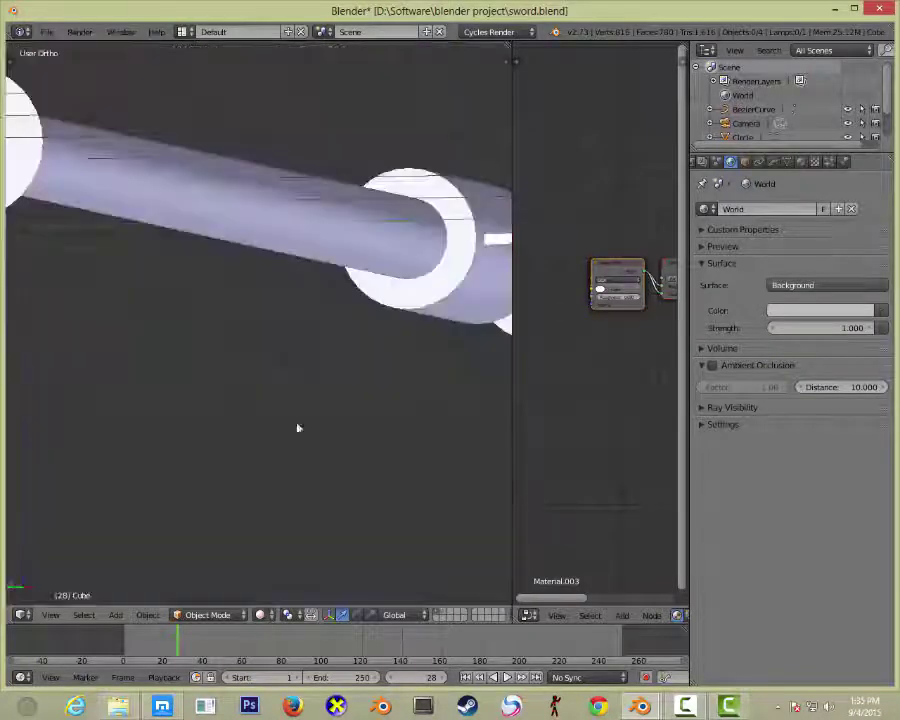
right_click(311, 227)
key(Tab)
key(Tab)
key(shift+z)
mouse_move(286, 516)
middle_down()
mouse_move(340, 440)
mouse_move(229, 422)
mouse_move(406, 436)
middle_up()
scroll(406, 436, down, 2)
scroll(273, 250, down, 4)
key(shift+z)
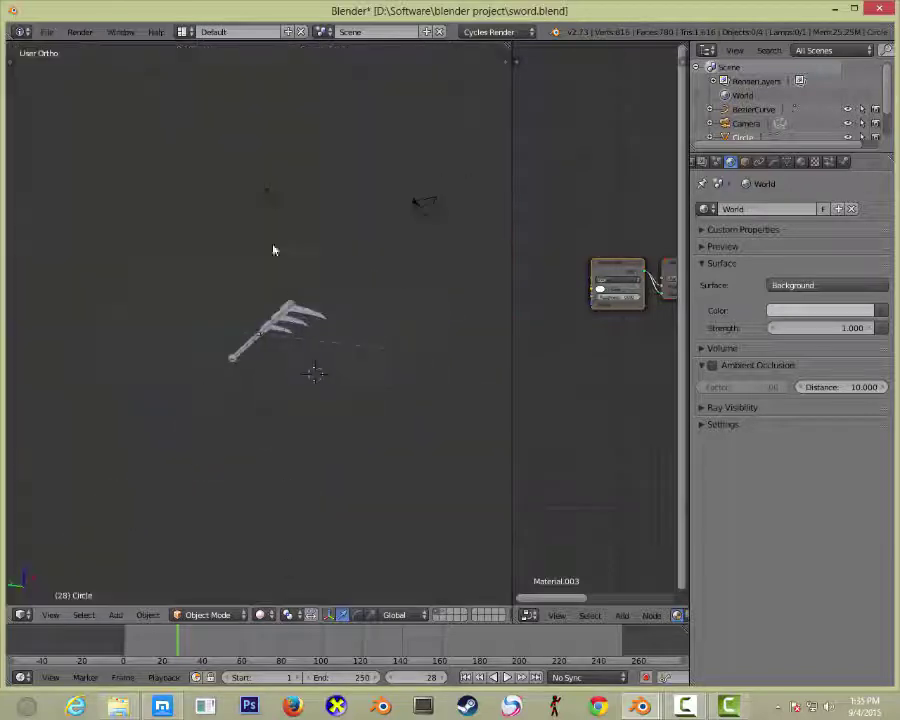
key(shift+a)
Add a plane and give it a new Material.004 using an Emission shader.
click(330, 245)
key(s)
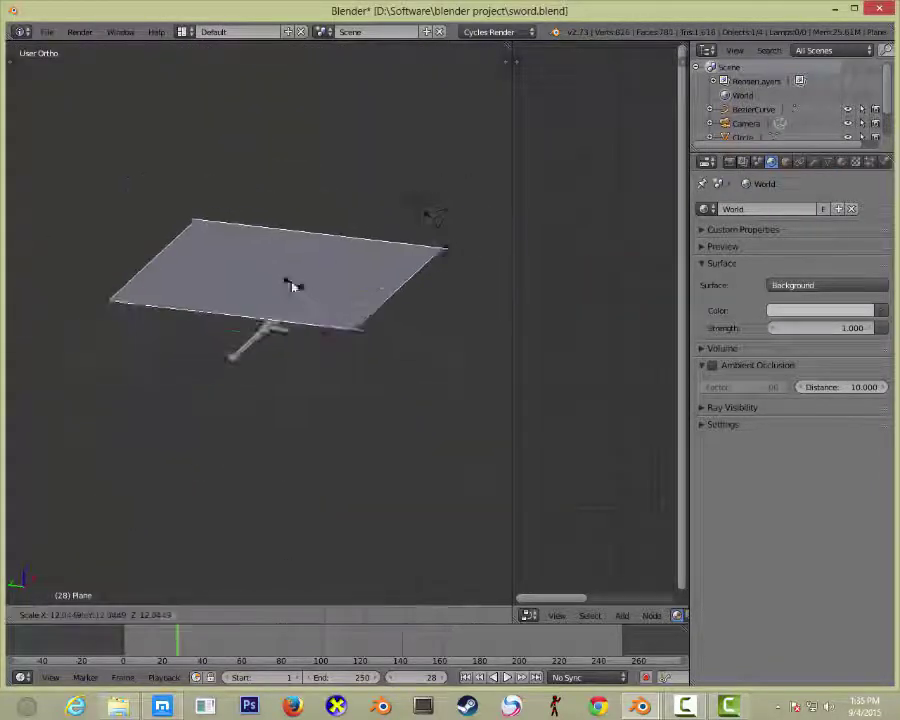
right_click(292, 287)
click(841, 161)
click(790, 254)
click(786, 426)
click(810, 470)
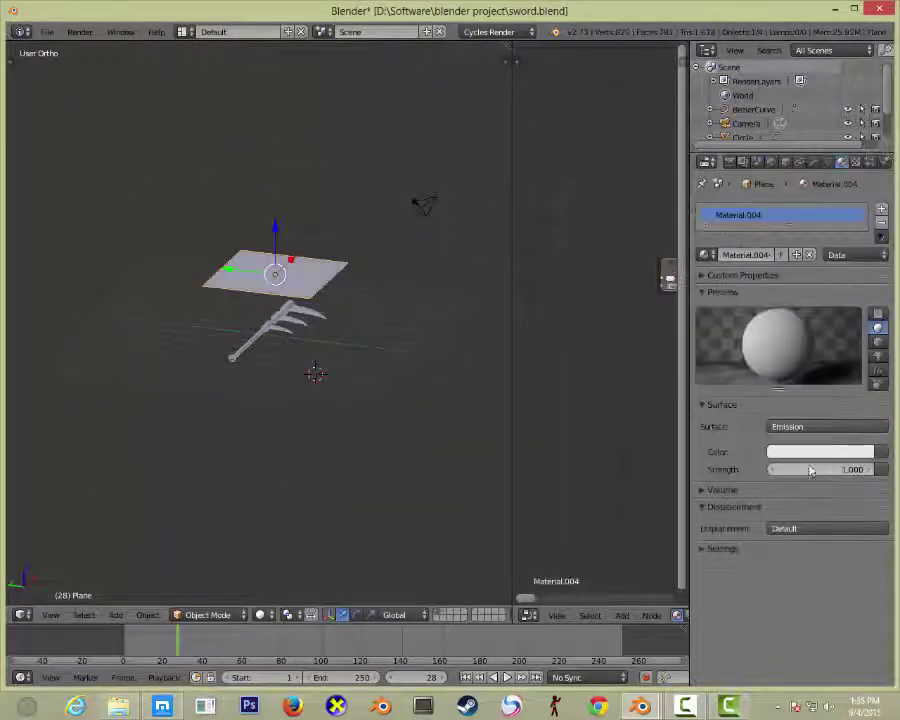
click(785, 161)
Preview the emission-lit scythe rendered, then return to Front Ortho view.
scroll(790, 400, down, 3)
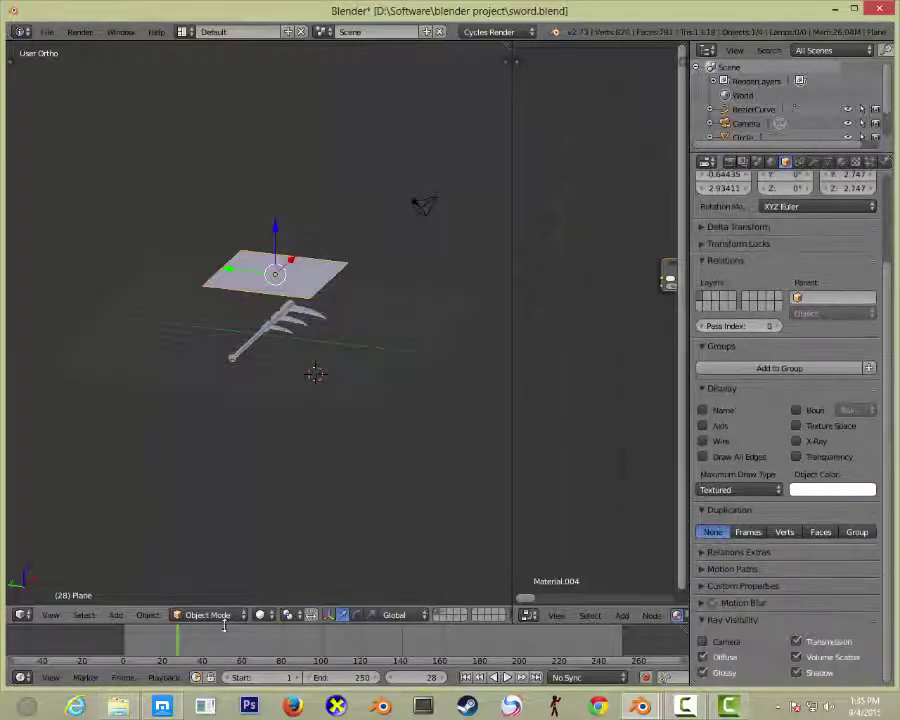
key(shift+z)
scroll(308, 425, up, 5)
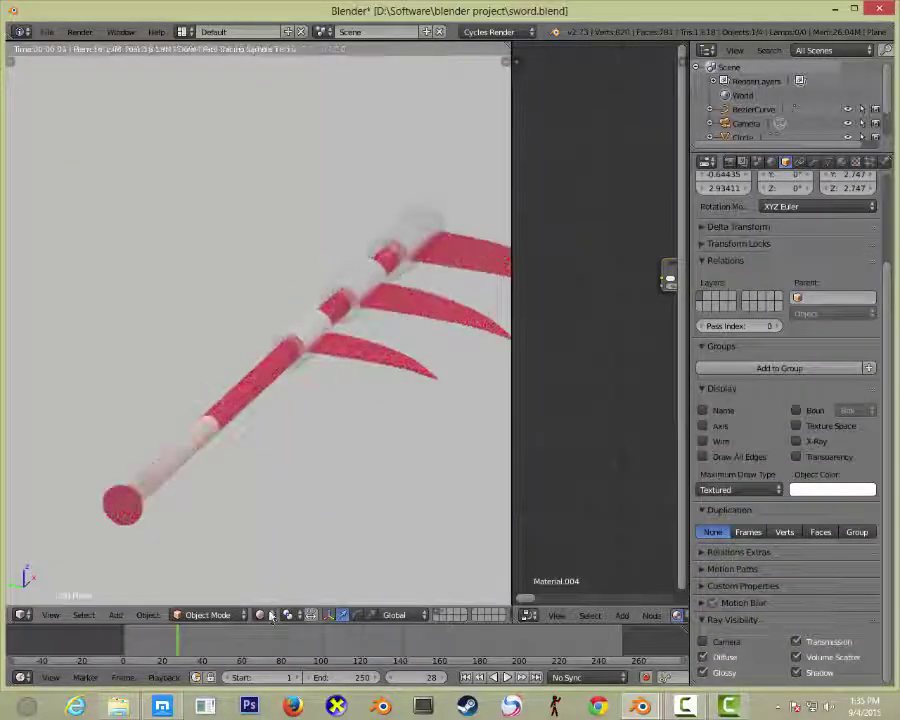
middle_drag(278, 595, 286, 543)
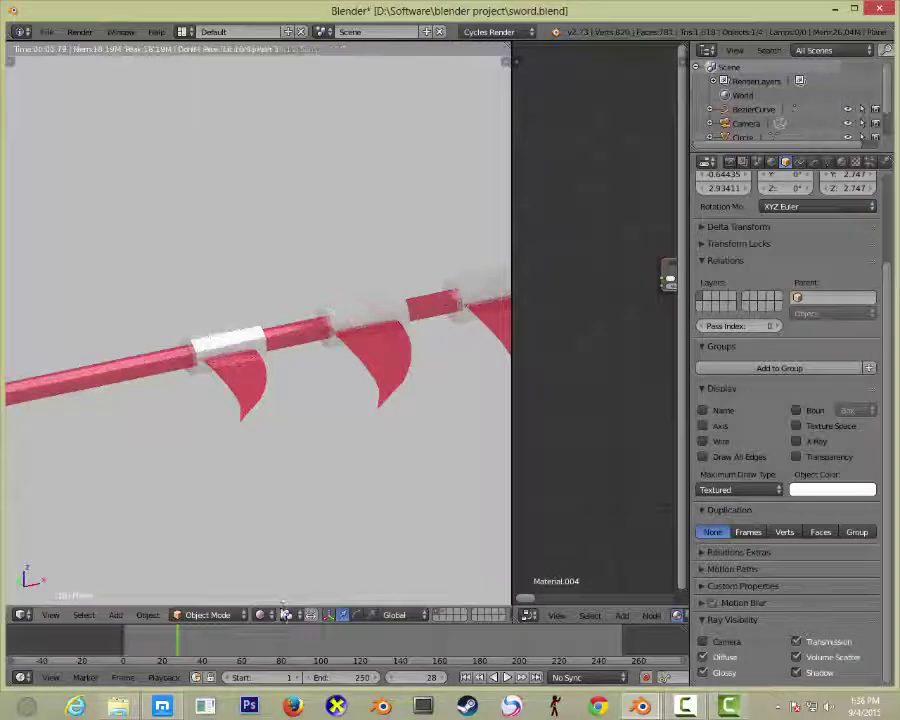
key(z)
key(KP_1)
scroll(303, 316, down, 2)
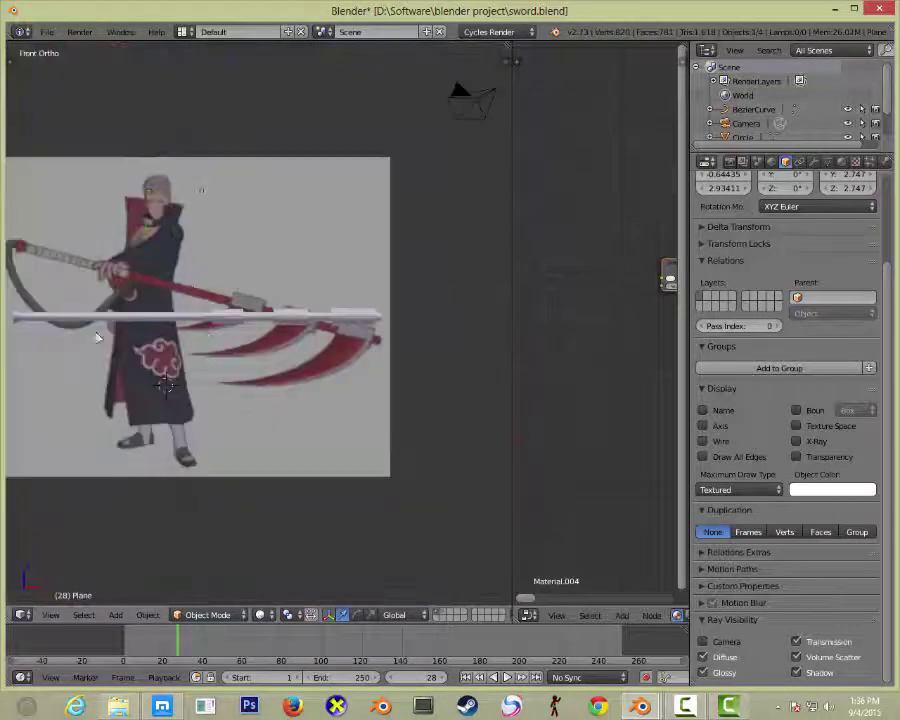
scroll(97, 336, up, 5)
Add a circle mesh at the shaft's end and extrude it into a long grip.
key(shift+a)
click(326, 252)
key(Tab)
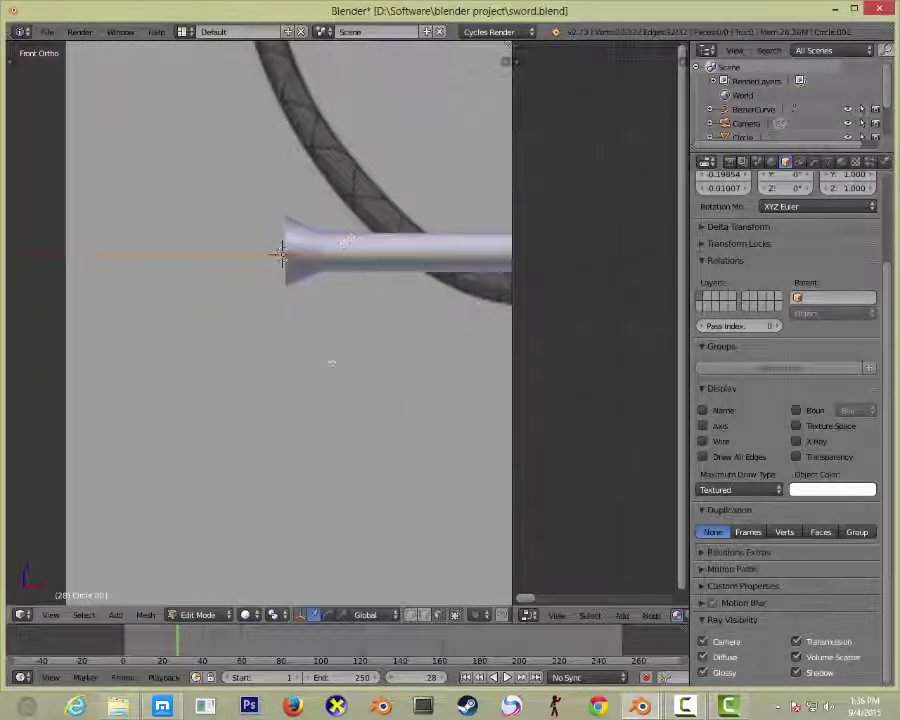
middle_drag(326, 244, 364, 189)
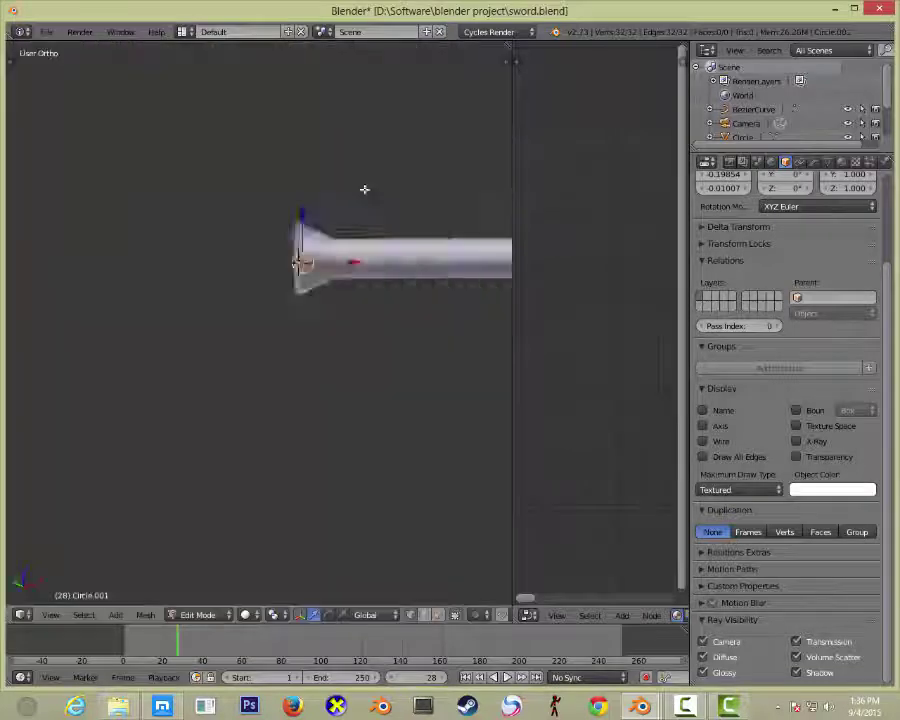
key(KP_1)
key(e)
click(157, 225)
middle_drag(157, 225, 247, 322)
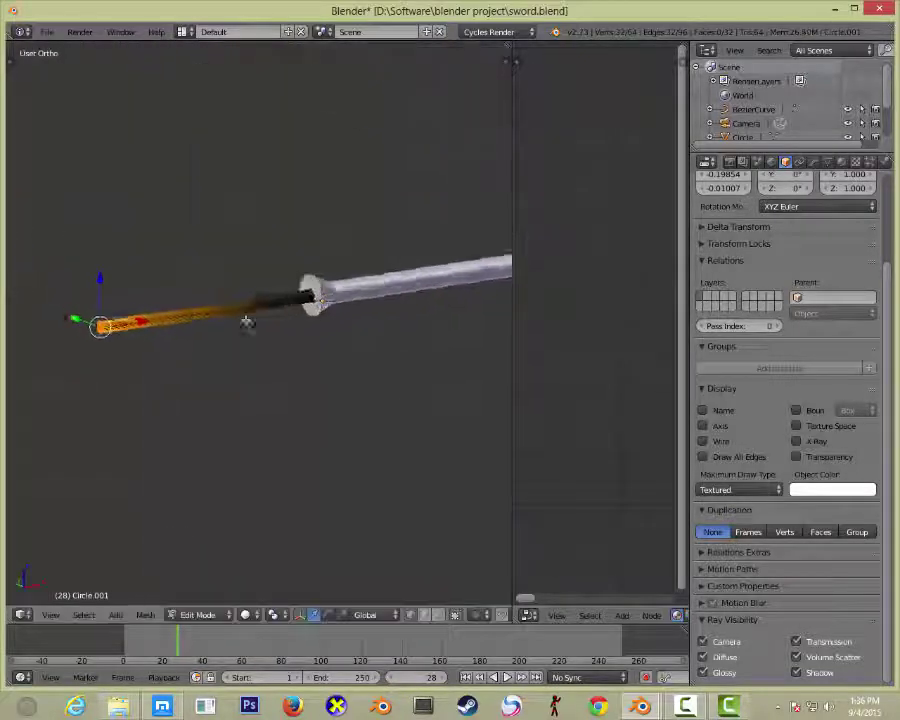
Inspect the new grip from top, side and free viewing angles.
key(KP_7)
key(a)
key(Tab)
middle_drag(149, 380, 376, 227)
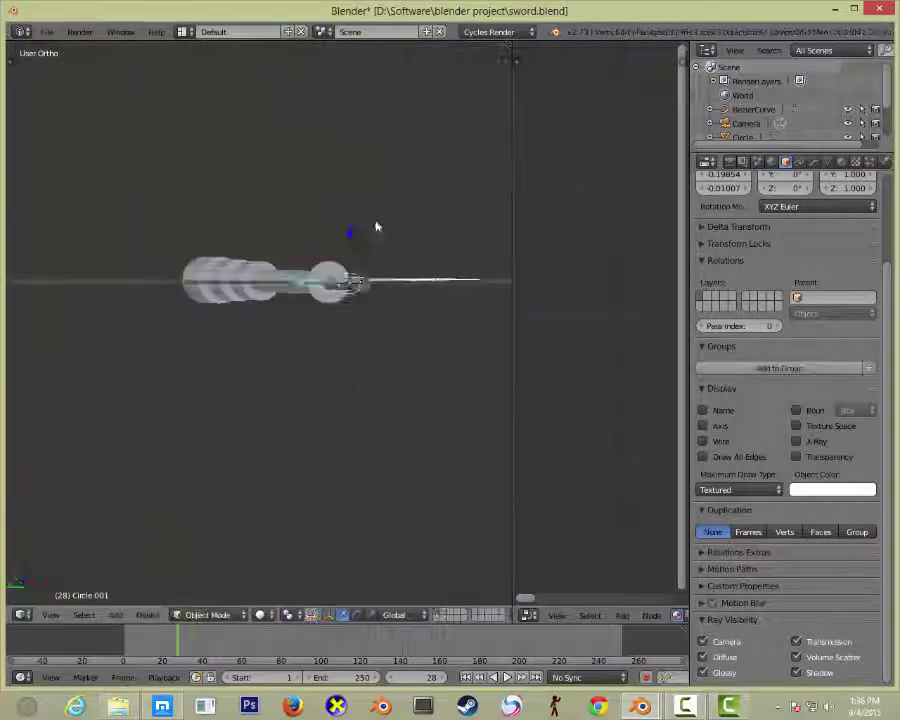
middle_drag(361, 285, 151, 395)
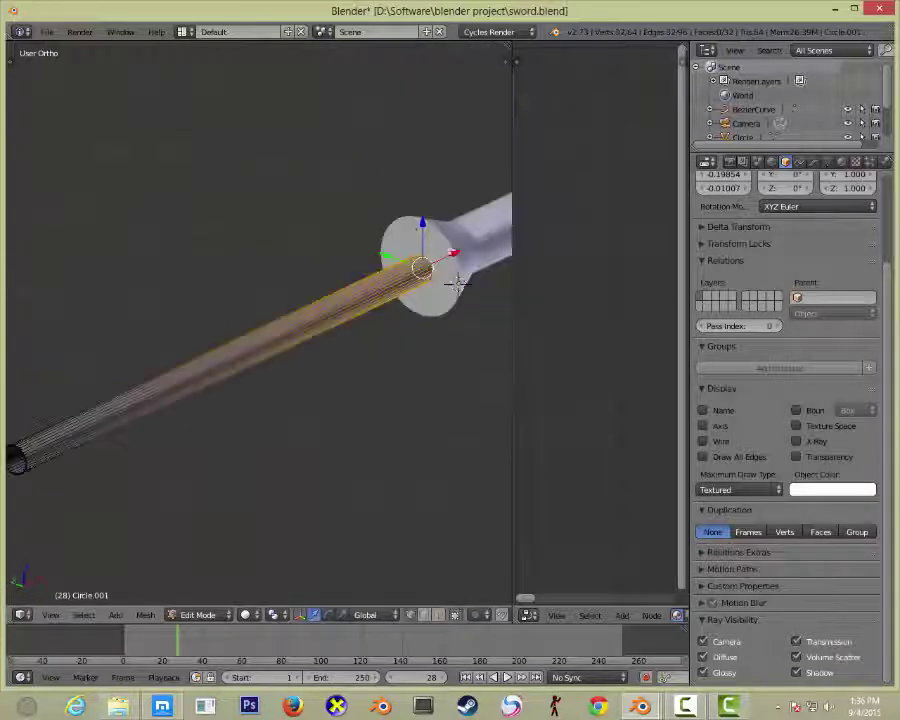
middle_drag(151, 395, 252, 407)
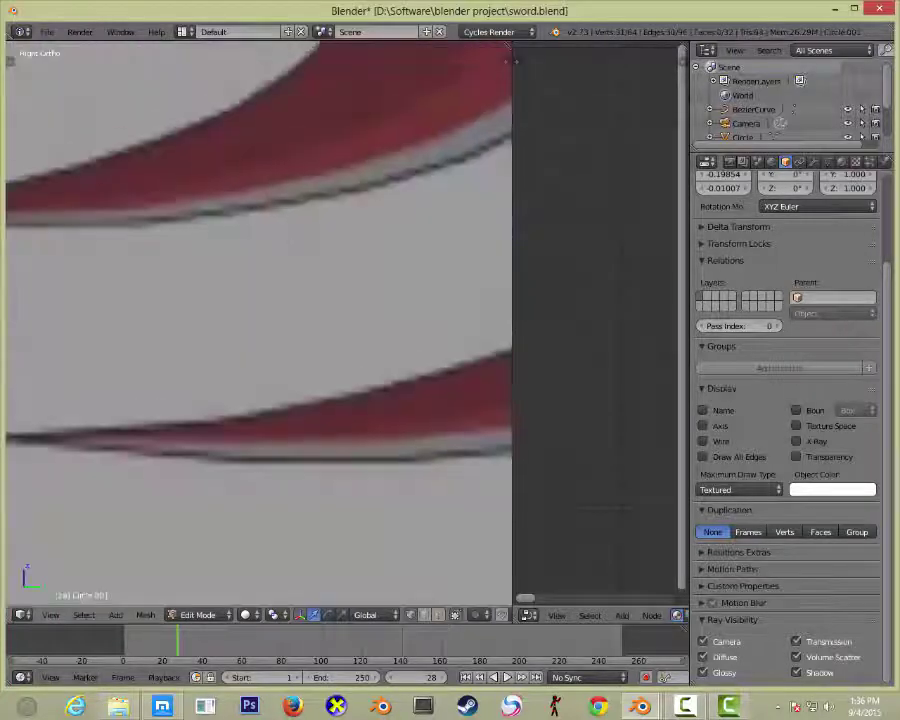
scroll(252, 407, up, 5)
key(ctrl+KP_3)
key(a)
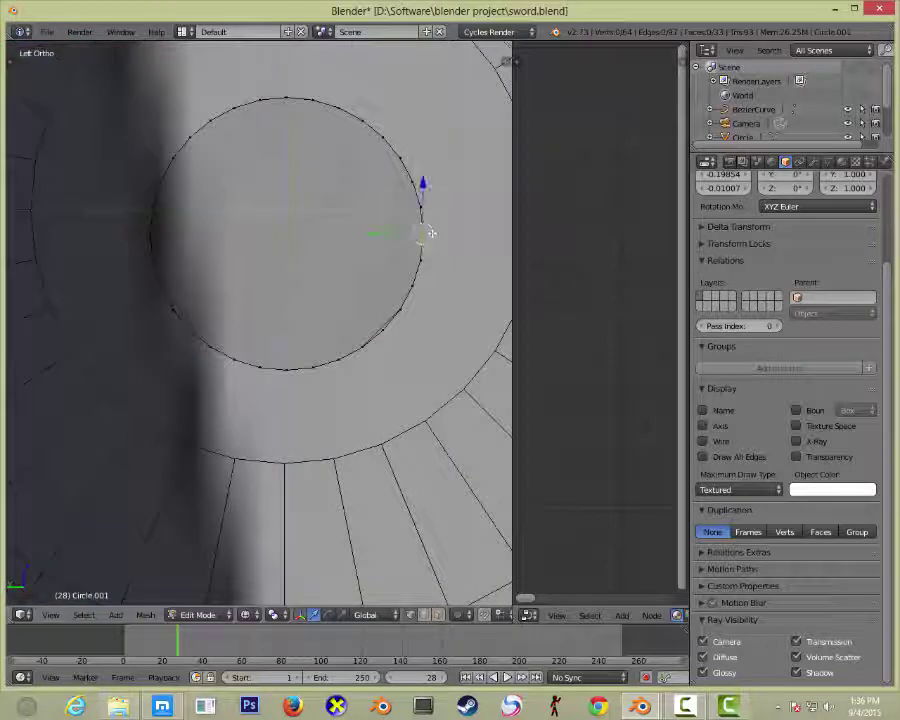
middle_drag(420, 232, 375, 251)
Unwrap the grip's UVs and show them in the UV/Image Editor.
key(a)
key(u)
click(375, 250)
click(528, 614)
click(405, 355)
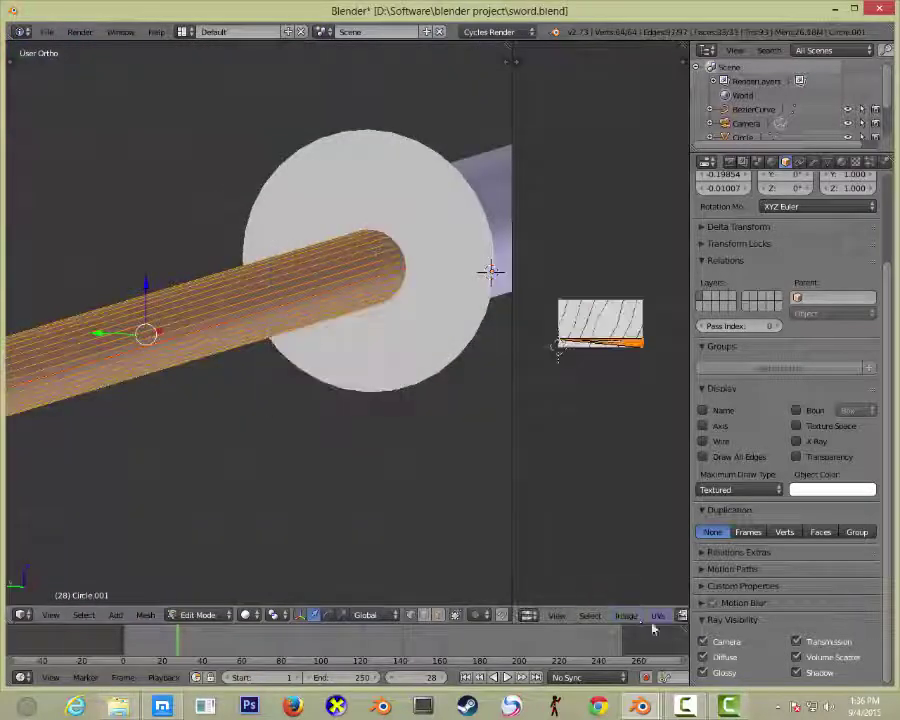
Reselect the Circle.001 grip in Edit Mode so its UV layout shows over the texture.
key(z)
key(z)
key(u)
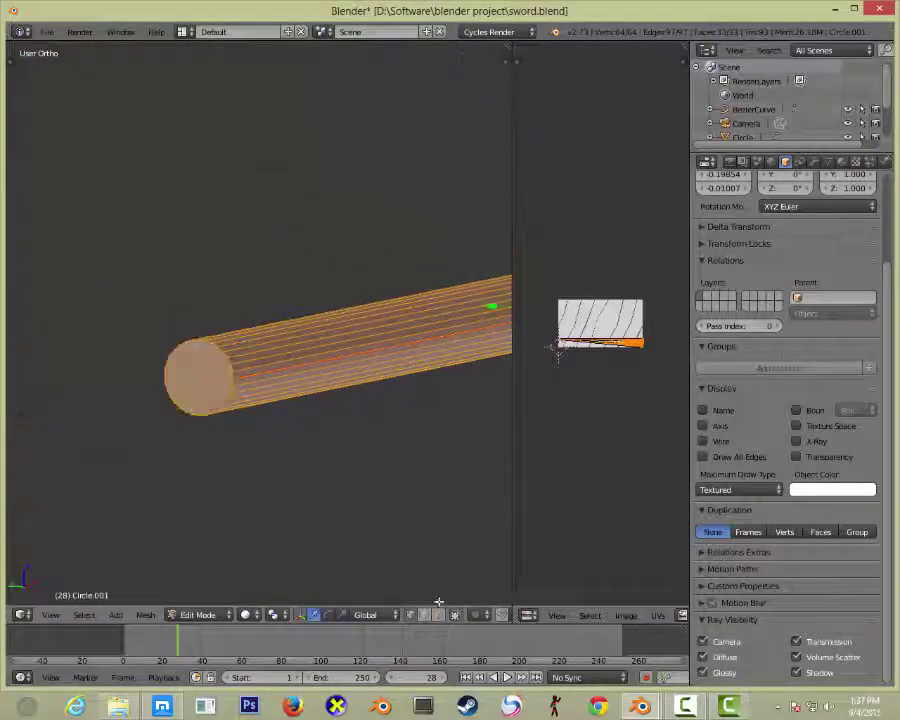
middle_drag(436, 596, 90, 390)
scroll(281, 253, up, 4)
key(Tab)
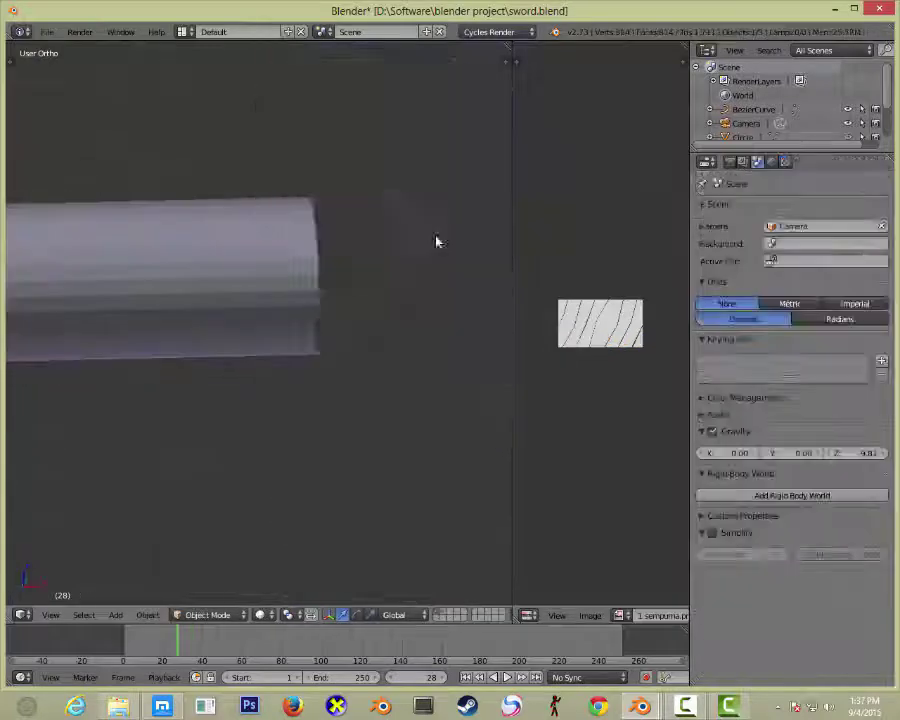
scroll(437, 241, down, 4)
right_click(287, 334)
key(Tab)
key(u)
click(270, 366)
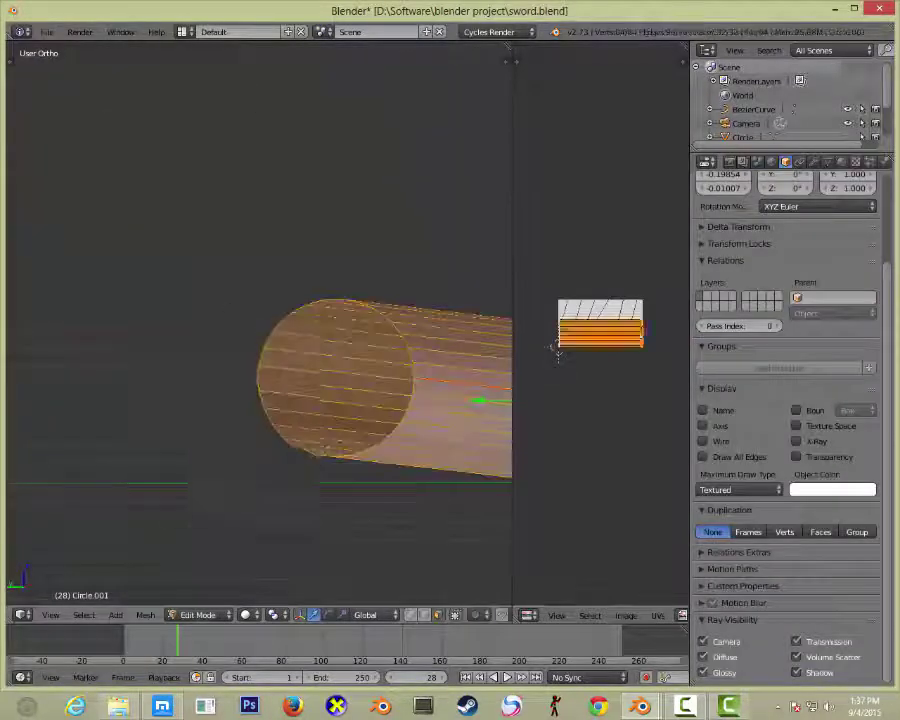
Load the 1 gak tau.png image and switch the viewport to Texture shading.
key(alt+o)
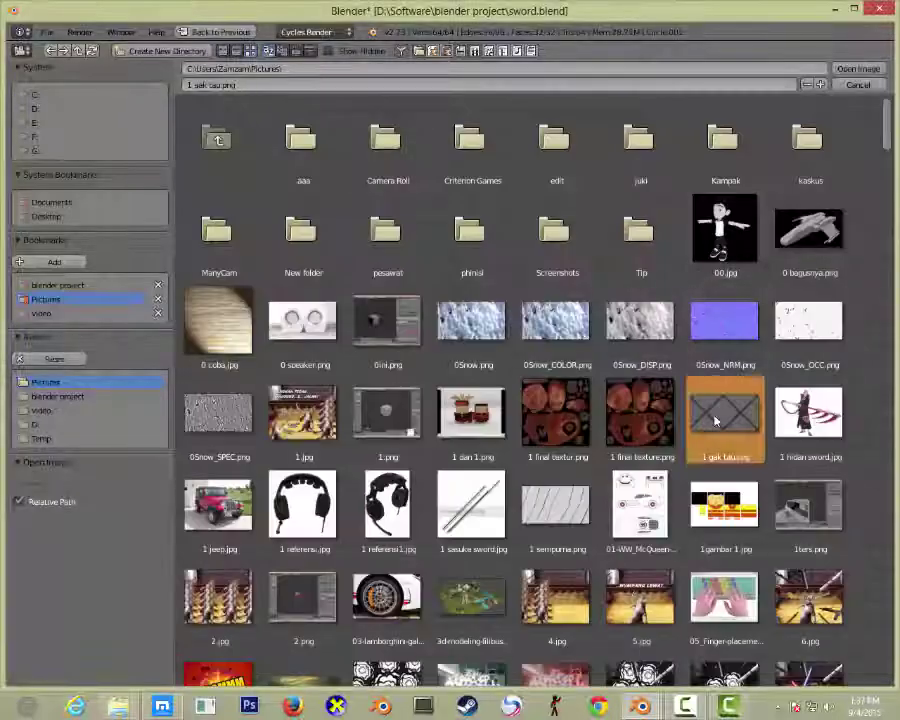
double_click(712, 390)
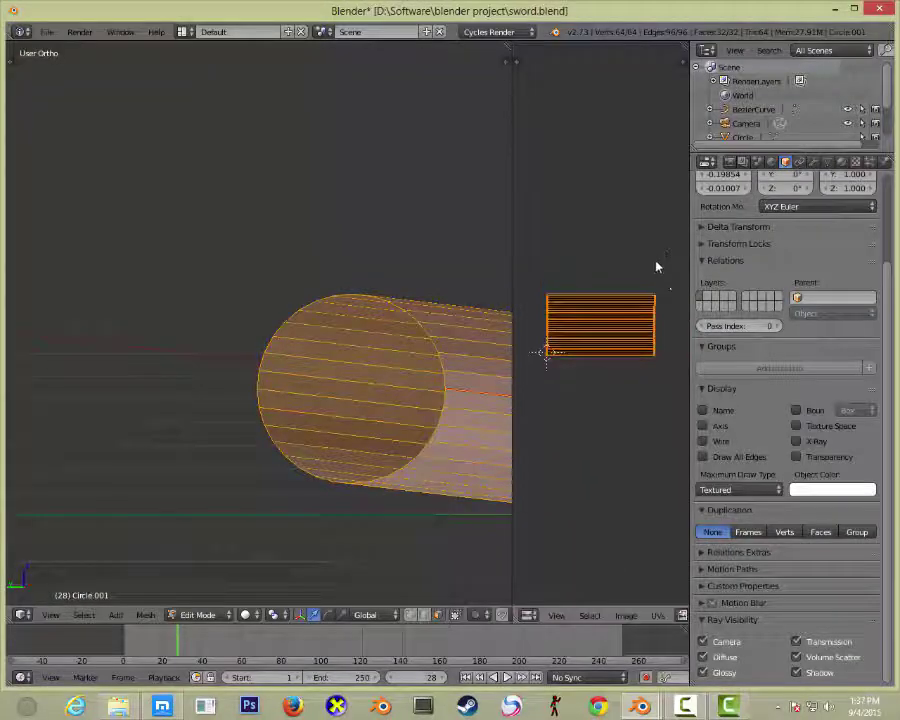
key(Tab)
click(260, 614)
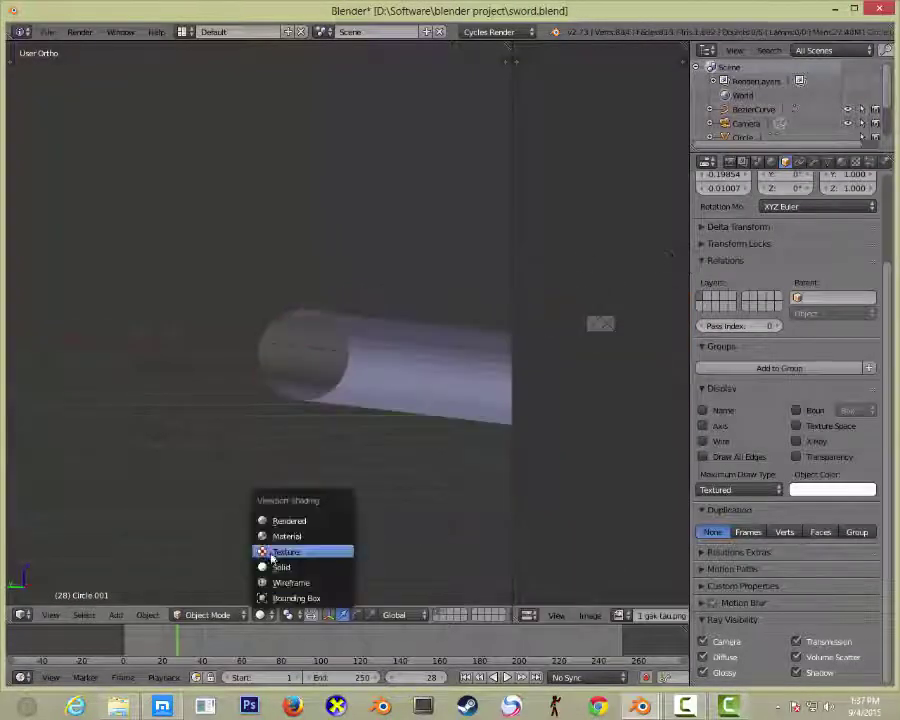
click(841, 161)
Set the grip material's Color to an Image Texture using 1 gak tau.png.
click(699, 452)
click(770, 452)
click(777, 469)
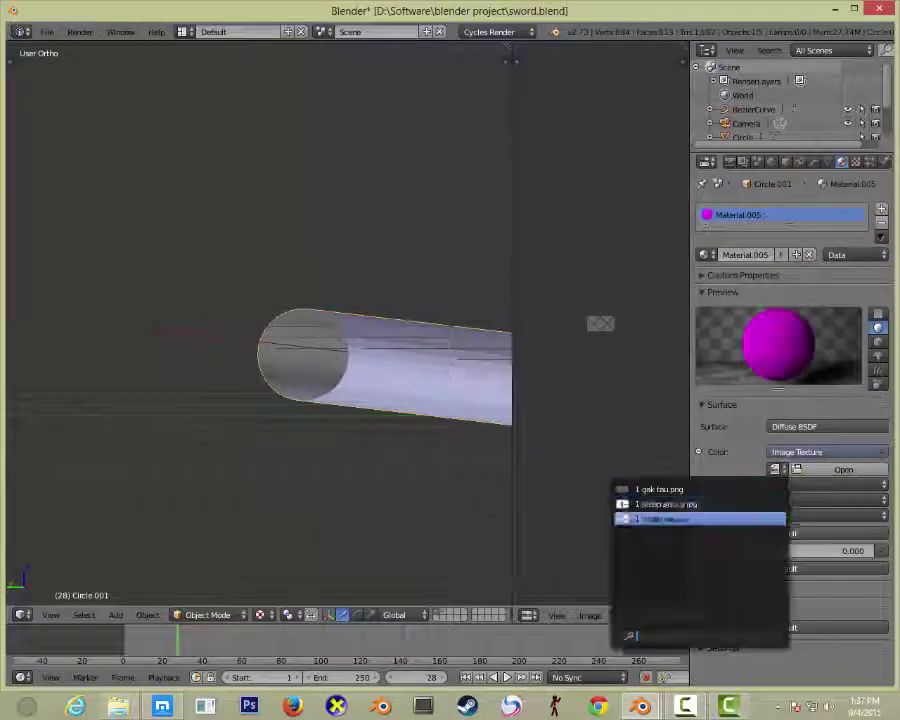
click(650, 484)
key(Tab)
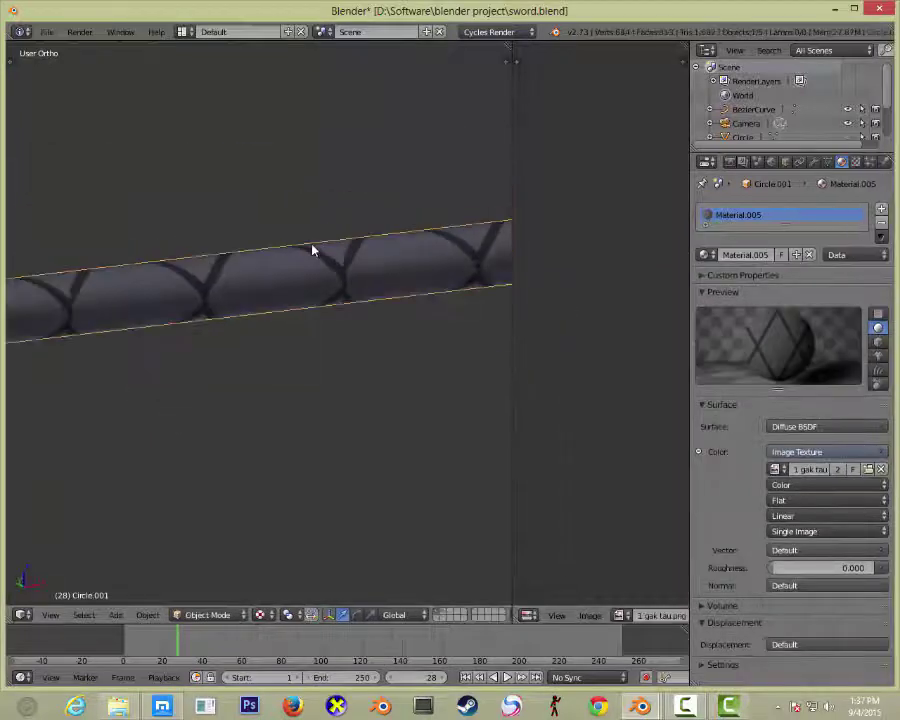
Show 1 gak tau.png behind the grip's UV strip and scale the strip vertically.
key(s)
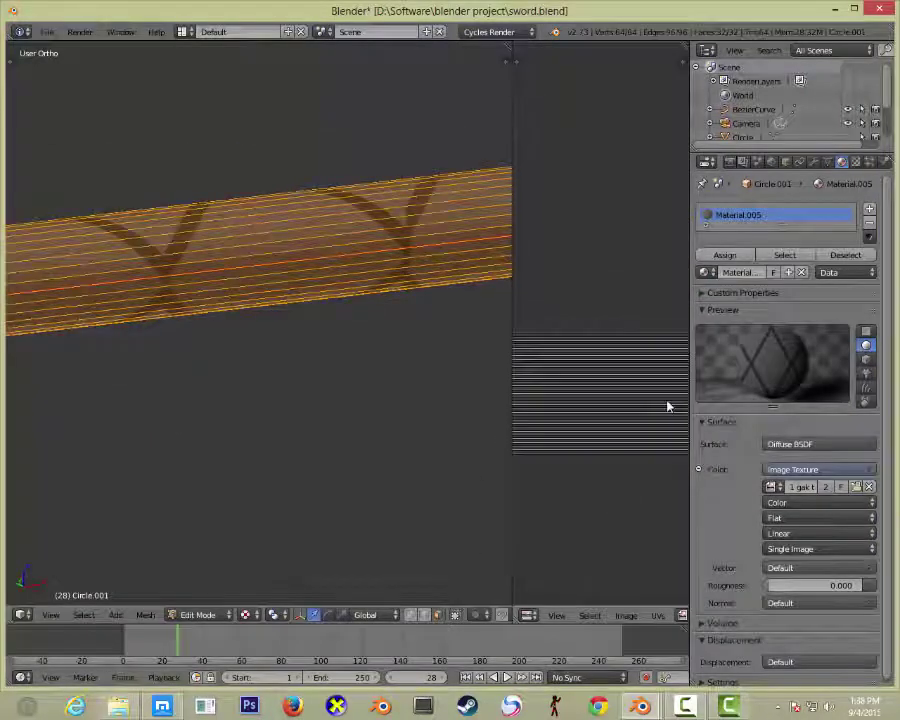
click(770, 486)
click(720, 464)
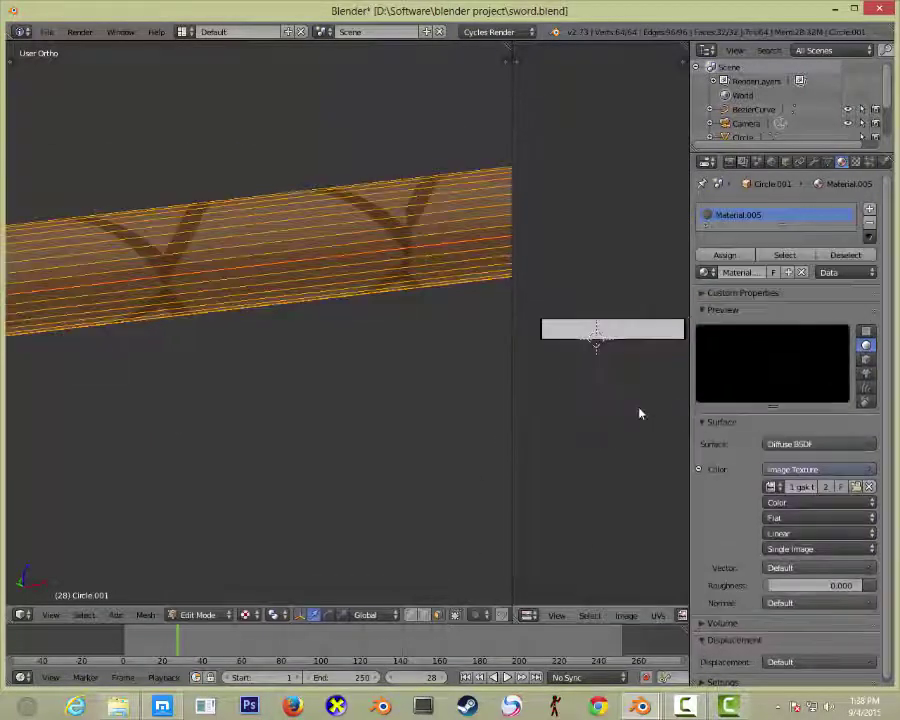
key(s)
scroll(573, 416, up, 3)
drag(513, 416, 288, 416)
key(a)
key(s)
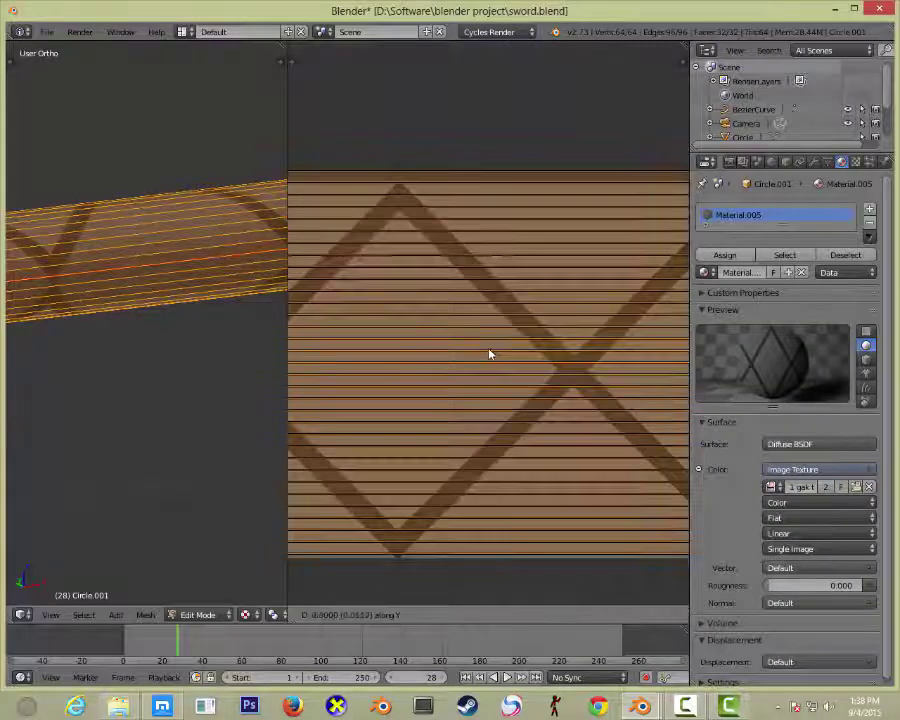
click(482, 315)
Re-unwrap the grip's UVs with all of its geometry selected.
key(Tab)
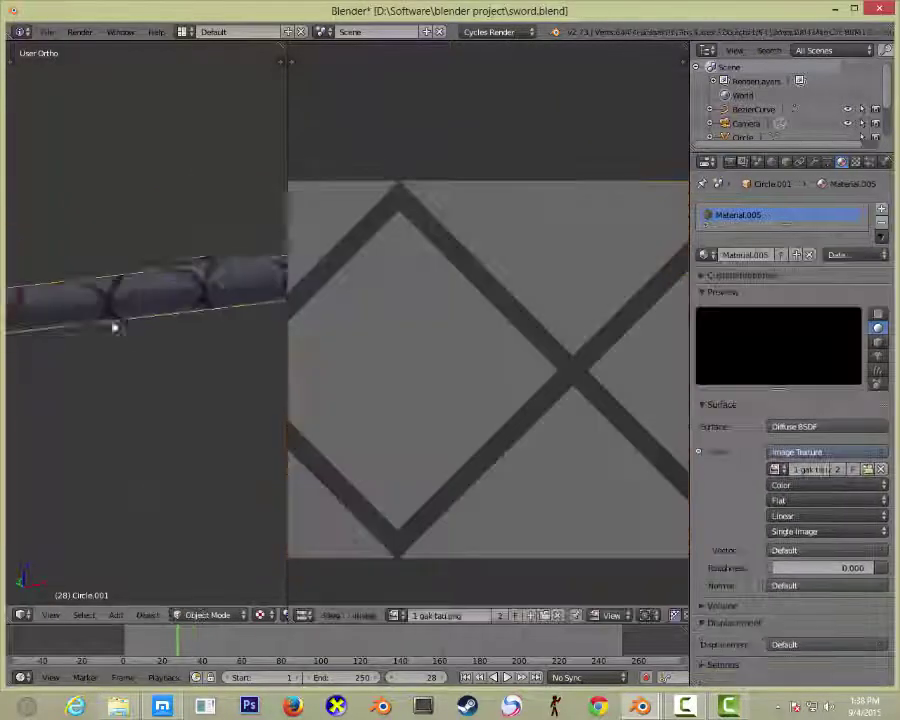
drag(288, 356, 528, 356)
scroll(280, 344, up, 3)
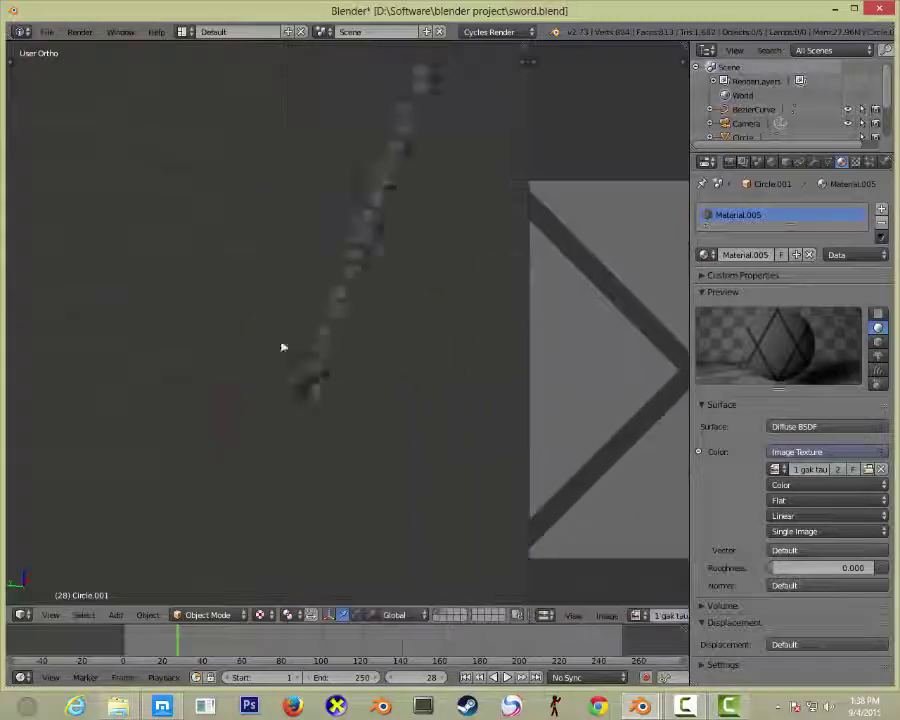
key(Tab)
key(a)
key(a)
key(a)
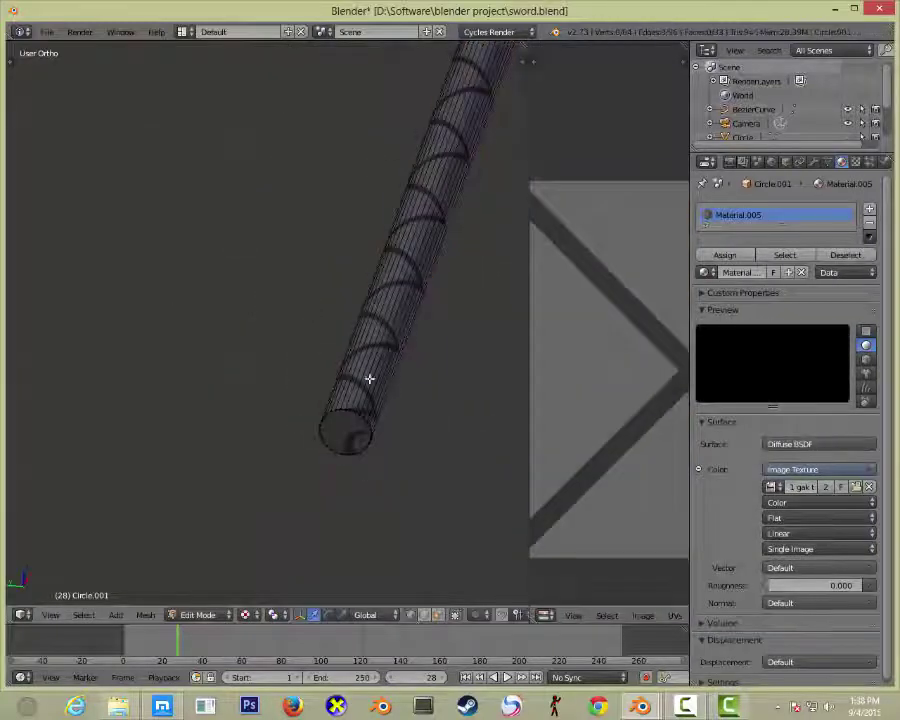
key(a)
Subdivide the whole grip mesh from the W specials menu.
key(a)
key(u)
click(300, 422)
key(a)
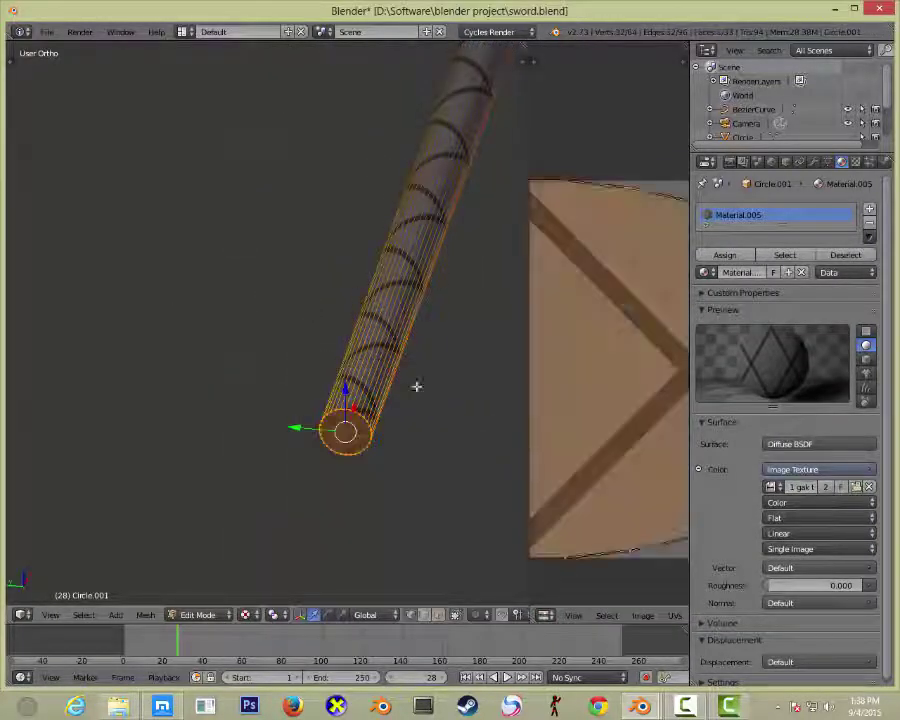
key(Tab)
mouse_move(386, 316)
middle_down()
mouse_move(268, 270)
mouse_move(346, 246)
mouse_move(458, 74)
mouse_move(350, 212)
mouse_move(433, 605)
middle_up()
key(Tab)
key(a)
key(a)
scroll(309, 166, down, 3)
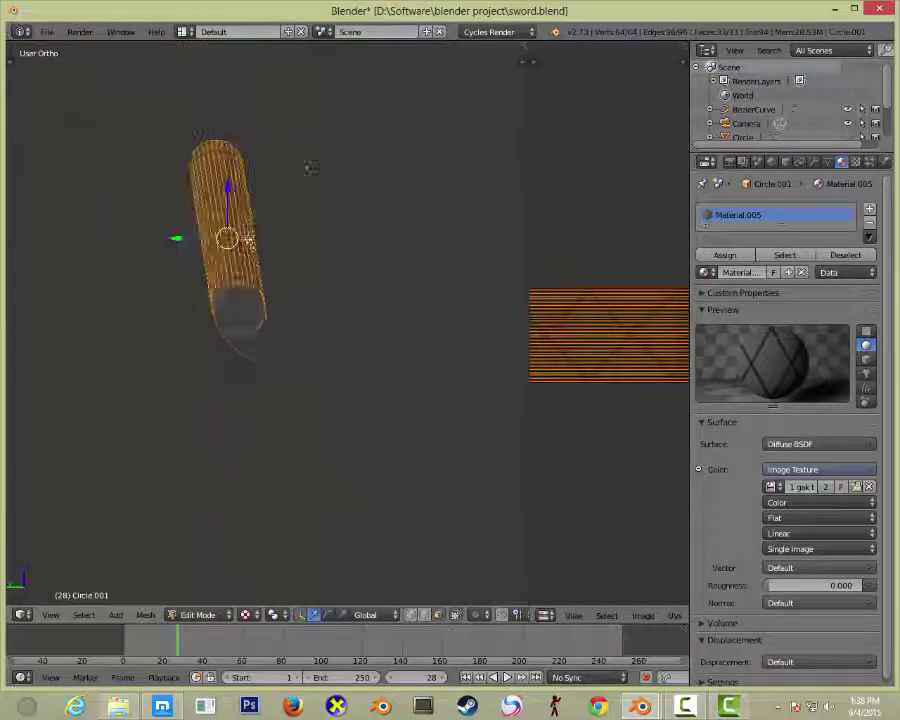
middle_drag(309, 166, 392, 270)
key(w)
click(357, 299)
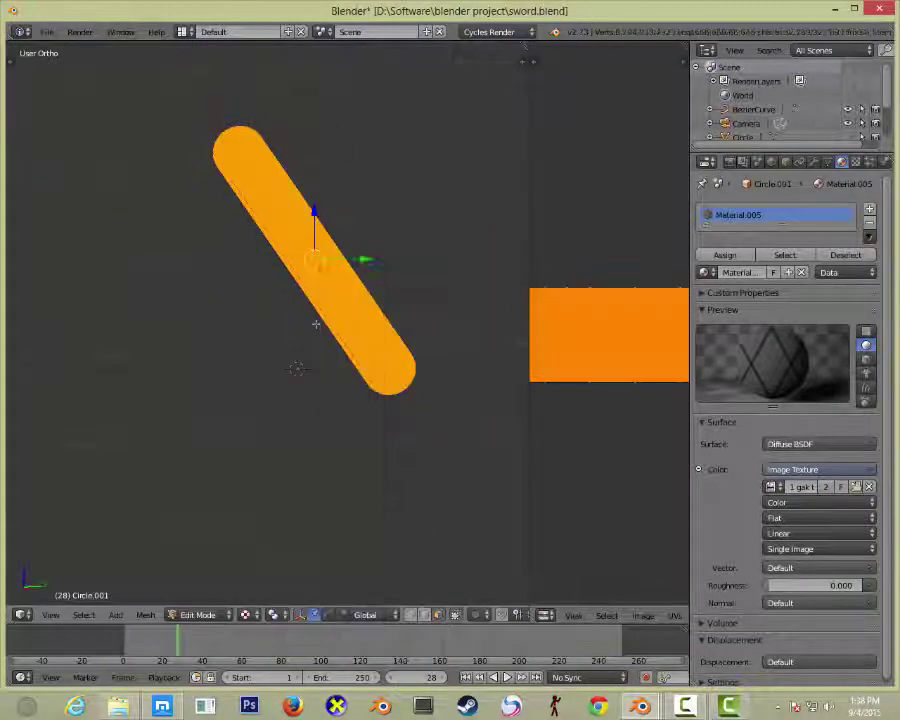
Stretch the handle mesh along X and return to Object Mode.
mouse_move(296, 364)
middle_down()
mouse_move(392, 314)
mouse_move(424, 269)
middle_up()
key(a)
key(a)
key(s)
key(x)
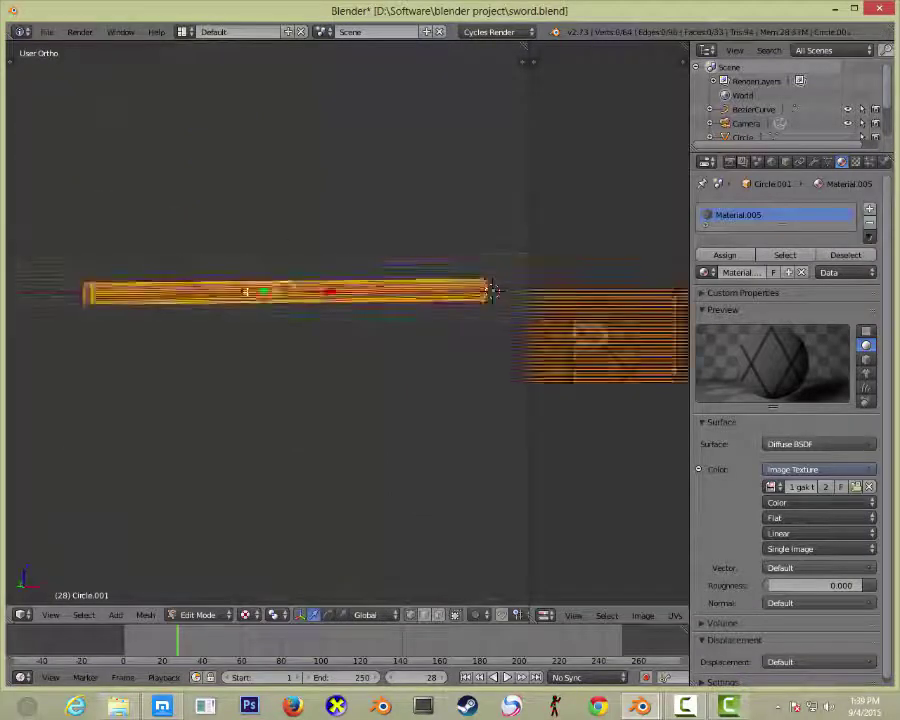
click(223, 287)
key(Tab)
Inspect the sword from several angles, undo a stray edit, and look through the camera.
middle_drag(231, 291, 323, 345)
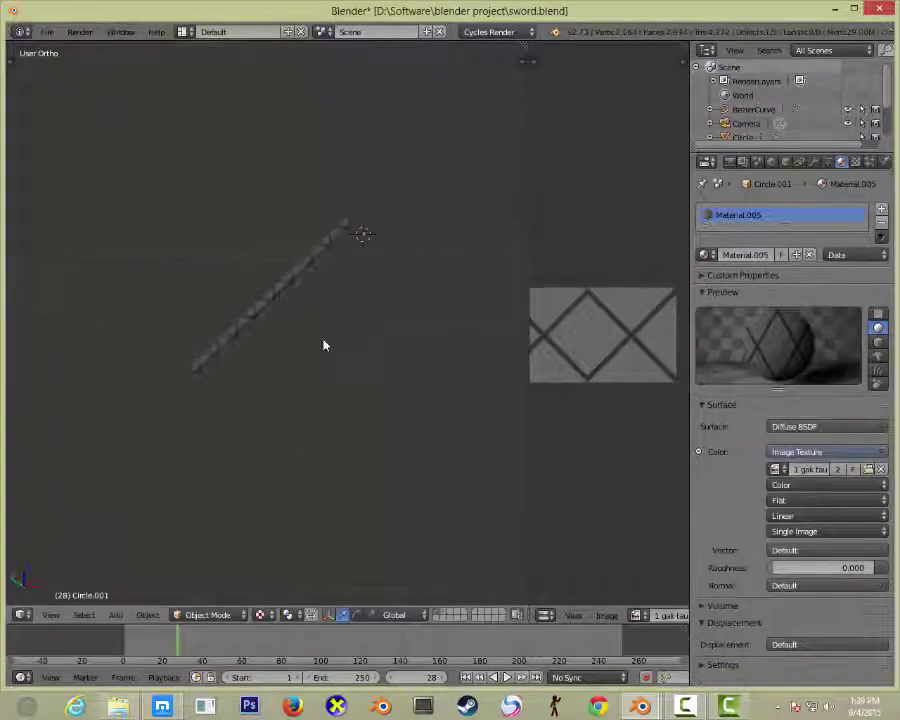
middle_drag(293, 309, 317, 289)
key(Tab)
middle_drag(326, 226, 379, 219)
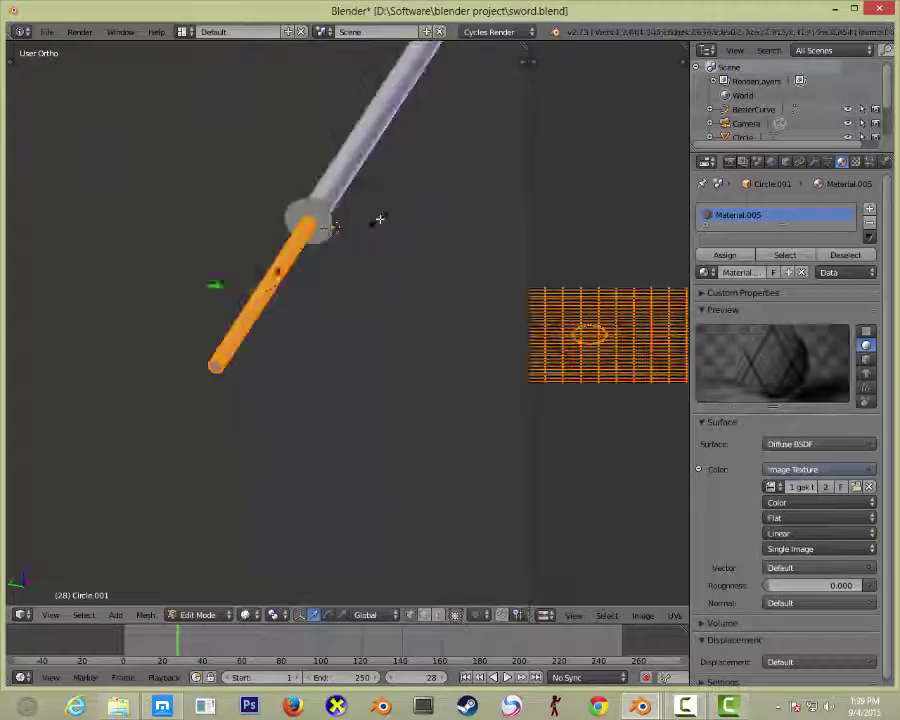
key(ctrl+z)
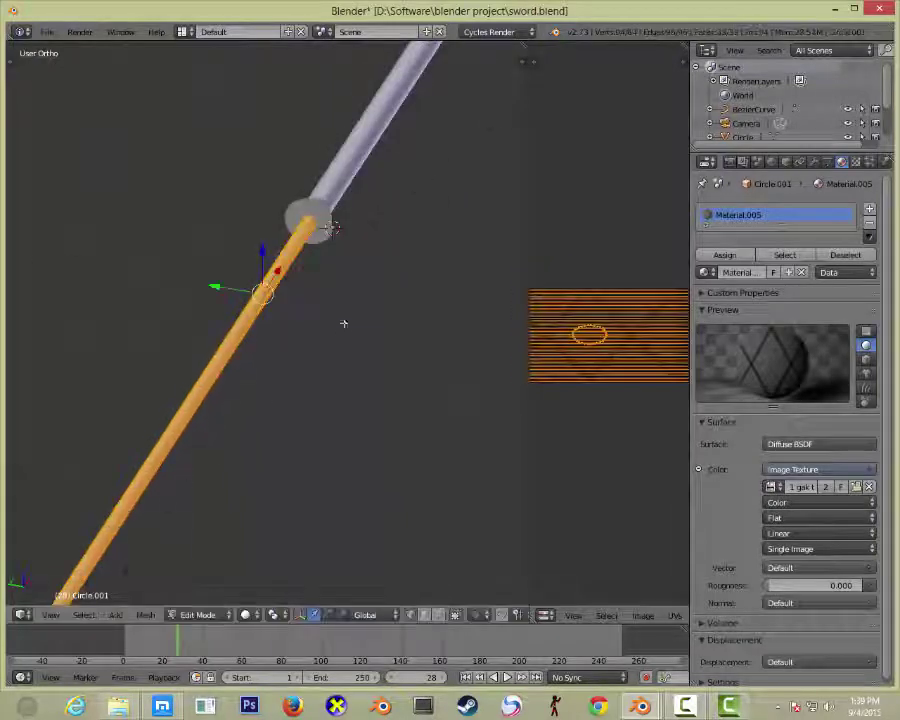
middle_drag(343, 323, 287, 270)
key(KP_0)
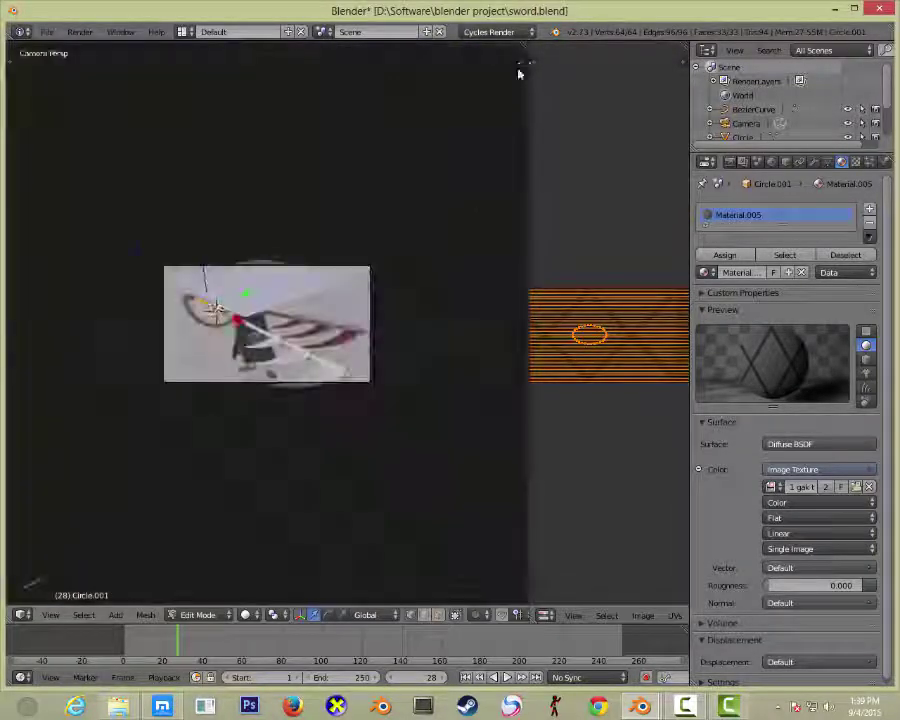
key(n)
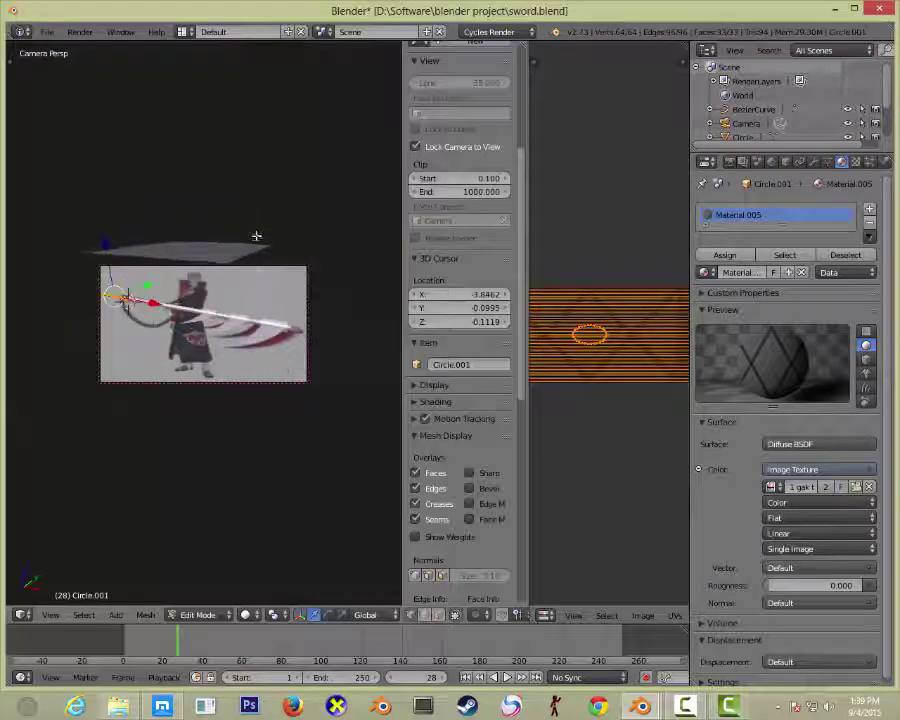
key(n)
Render a test image of the scythe with F12, then render it again.
key(F12)
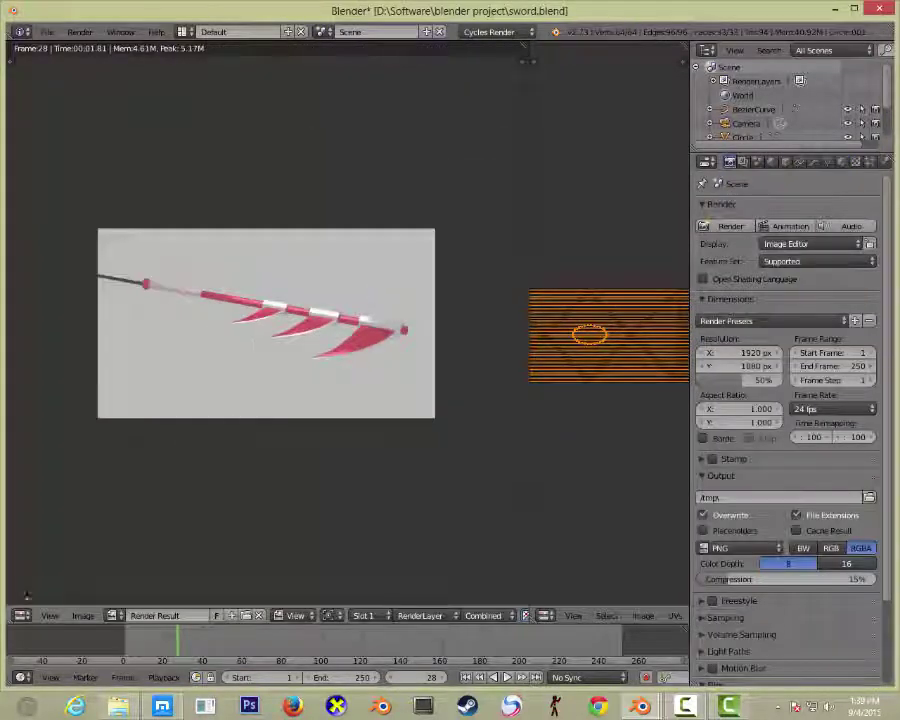
click(20, 615)
click(45, 595)
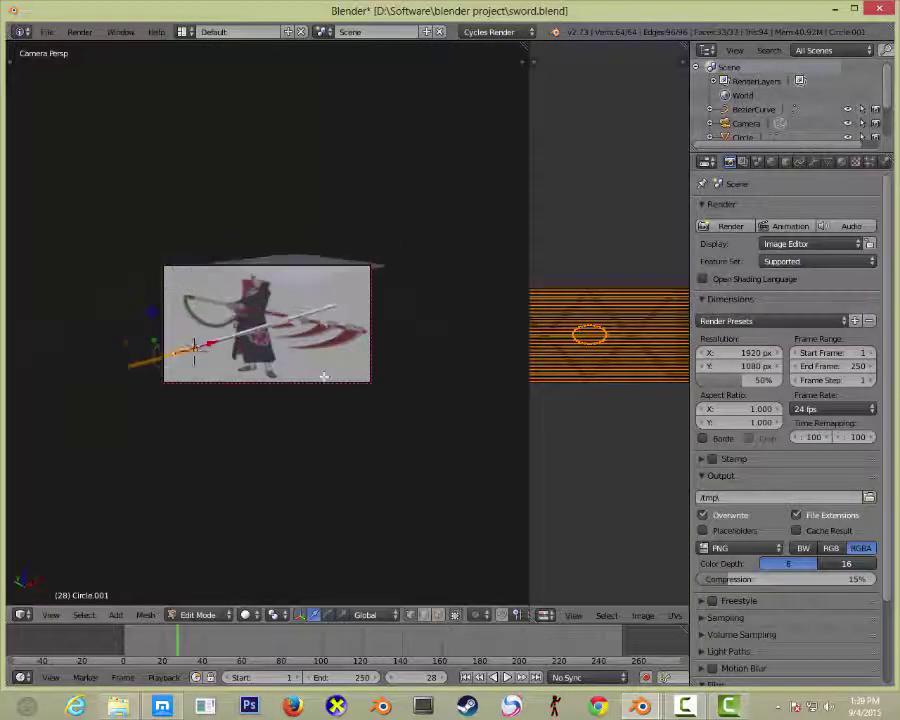
key(F12)
Add ten loop cuts along the handle mesh with Ctrl+R.
click(20, 615)
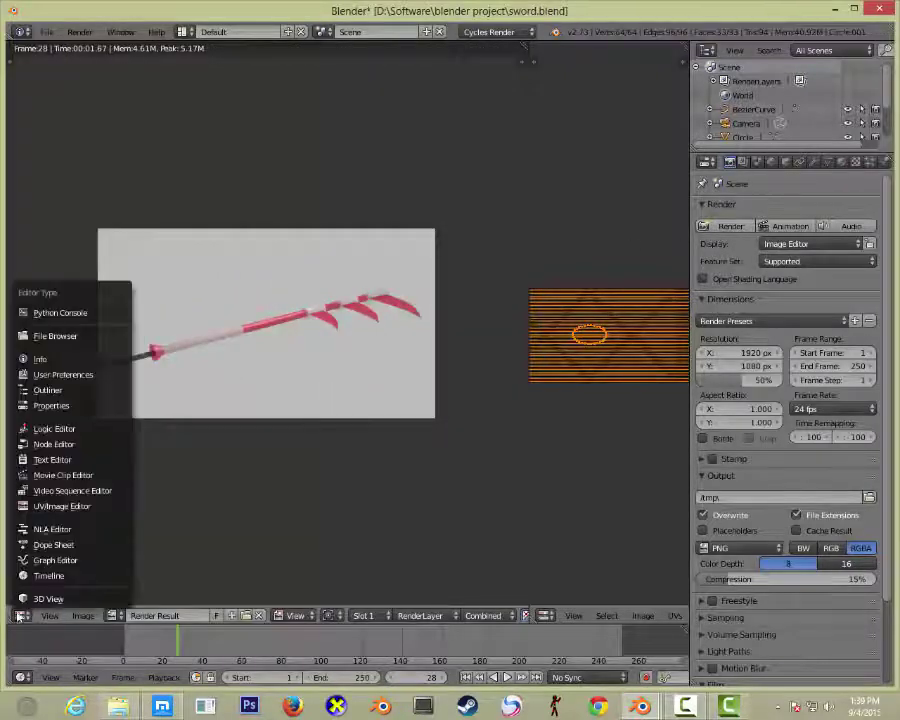
click(45, 595)
key(KP_1)
key(Tab)
key(Tab)
middle_drag(152, 224, 230, 220)
key(w)
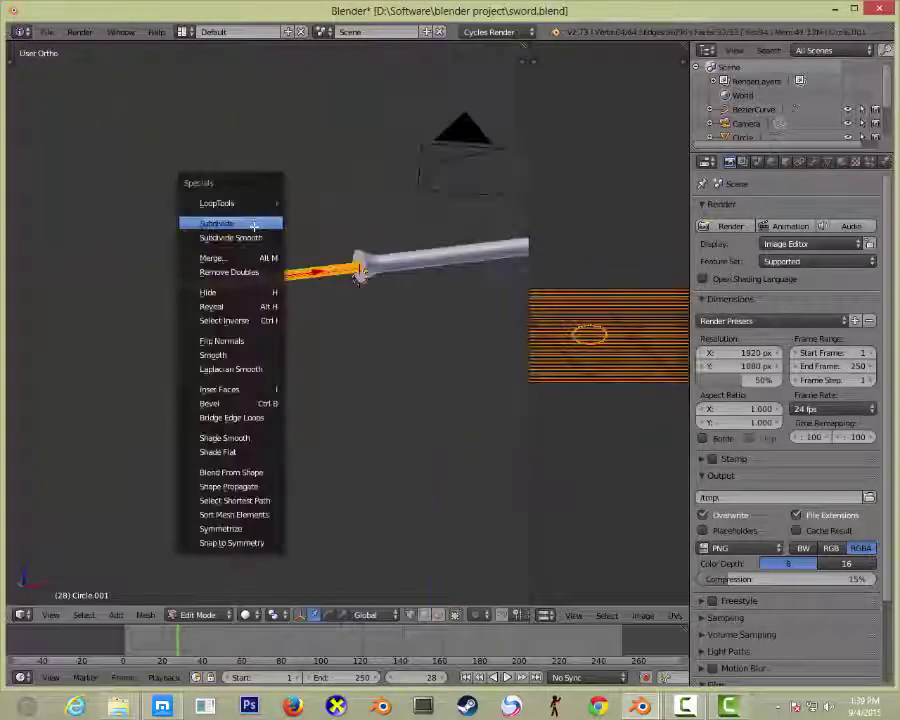
key(Escape)
key(ctrl+r)
click(250, 213)
key(Tab)
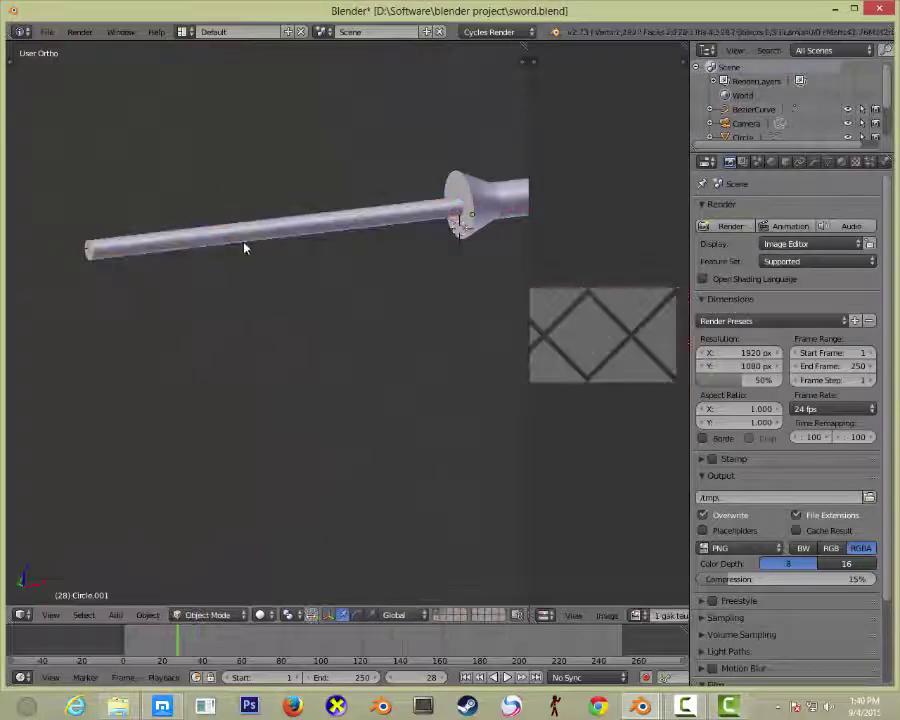
Give the handle a Curve modifier with BezierCurve as its object, discarding a Simple Deform.
click(813, 161)
click(790, 209)
click(723, 412)
click(790, 209)
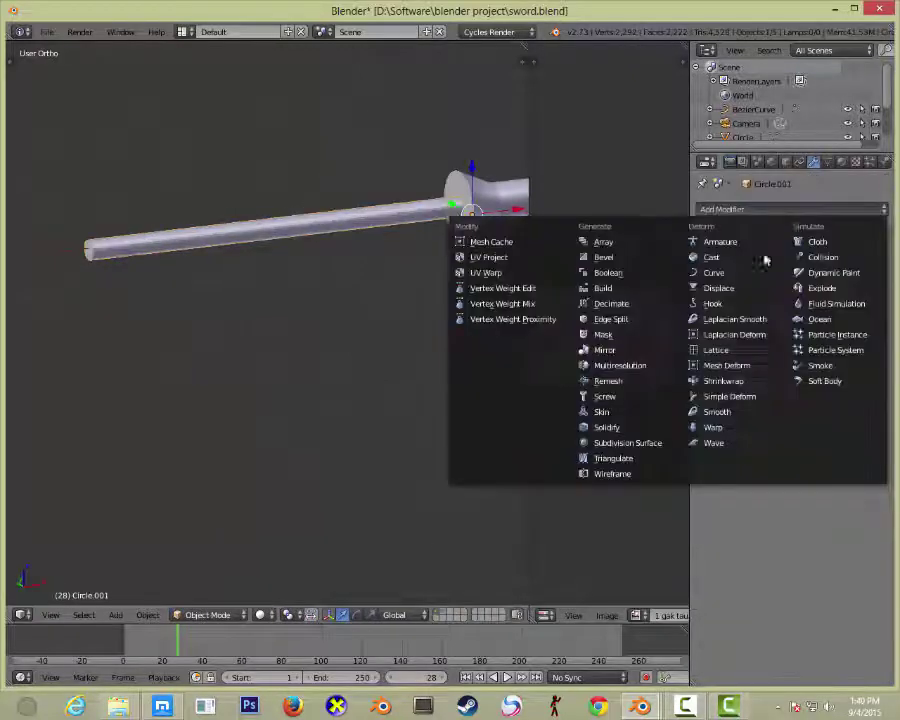
click(713, 275)
click(745, 290)
click(720, 312)
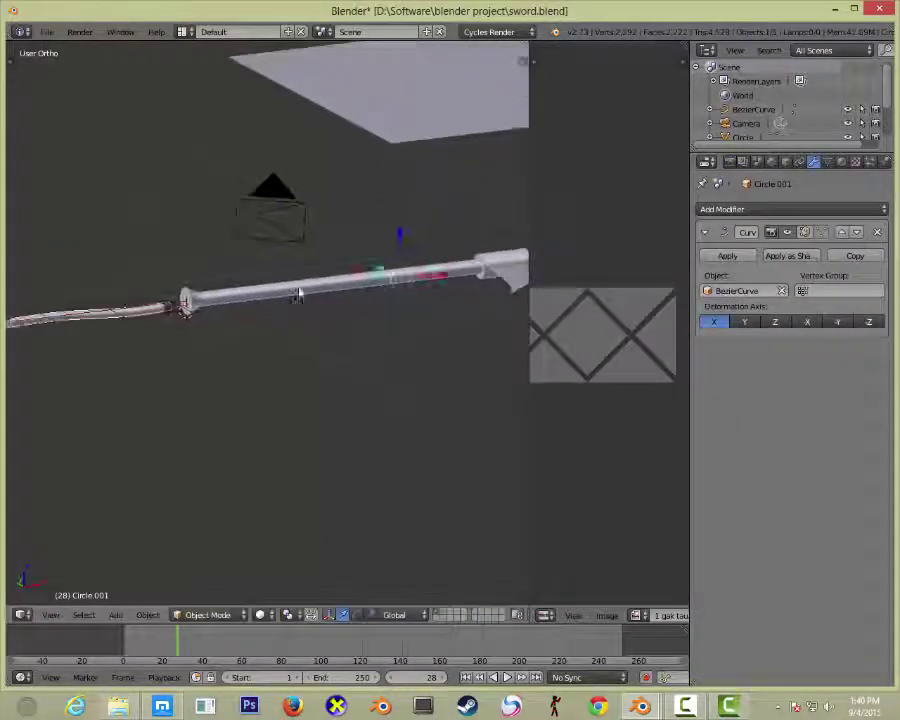
Check the bent handle from the front and try moving BezierCurve along Y, cancelling it.
key(KP_1)
middle_drag(466, 280, 466, 364)
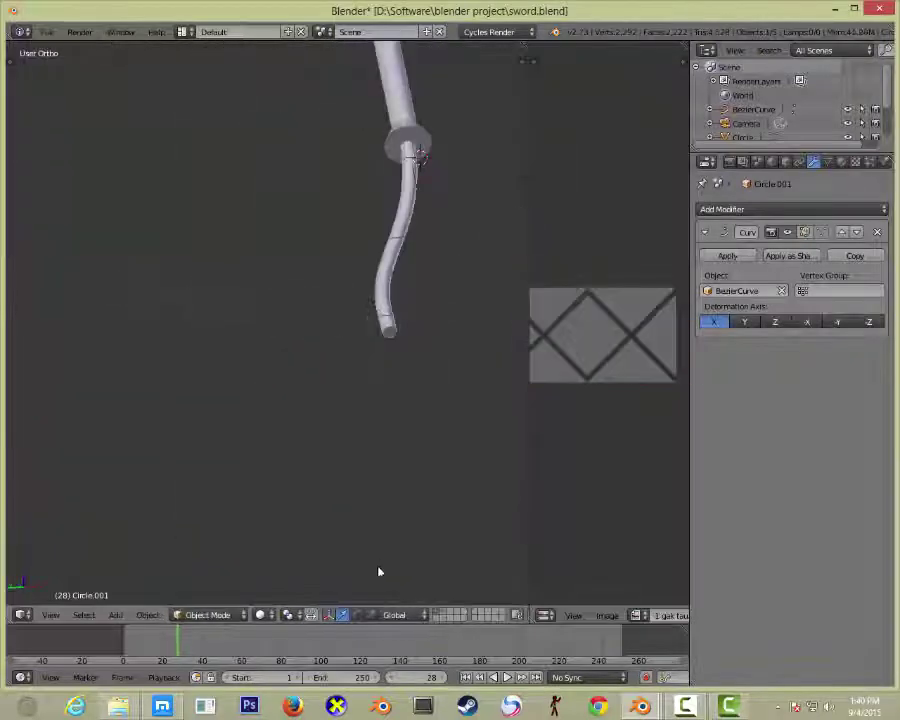
right_click(405, 346)
key(g)
key(y)
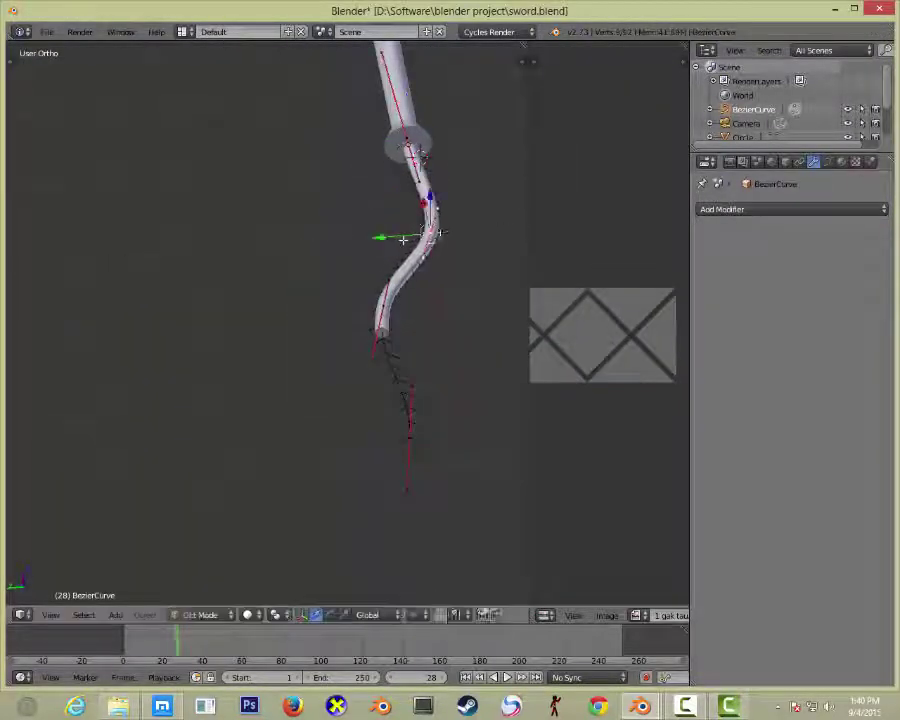
key(Escape)
key(ctrl+z)
key(ctrl+z)
key(ctrl+z)
key(ctrl+shift+z)
key(ctrl+shift+z)
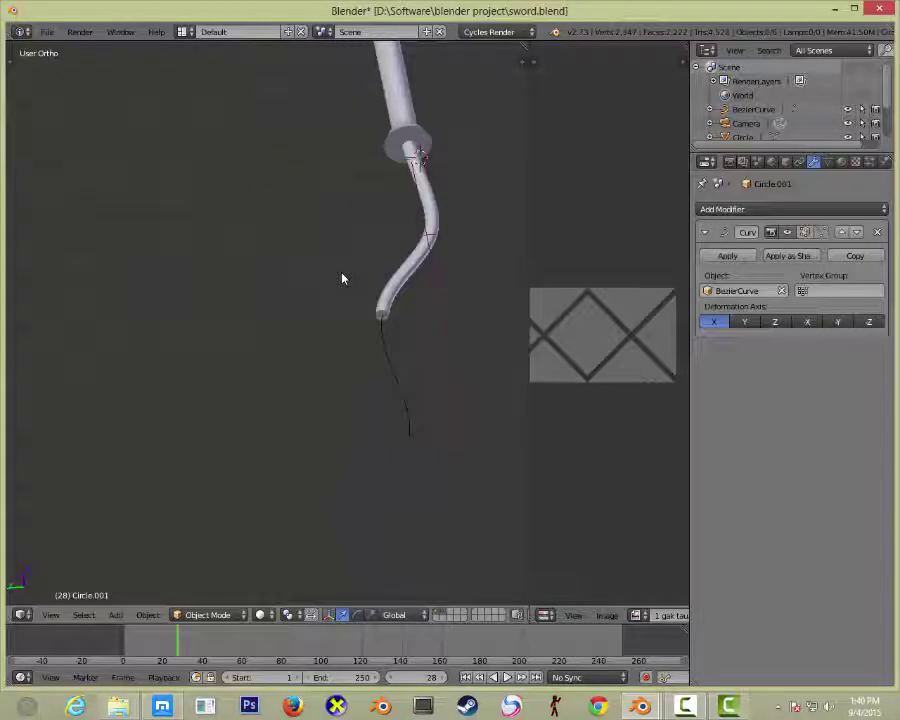
Render the bent scythe from the camera view.
key(KP_0)
click(728, 161)
key(F12)
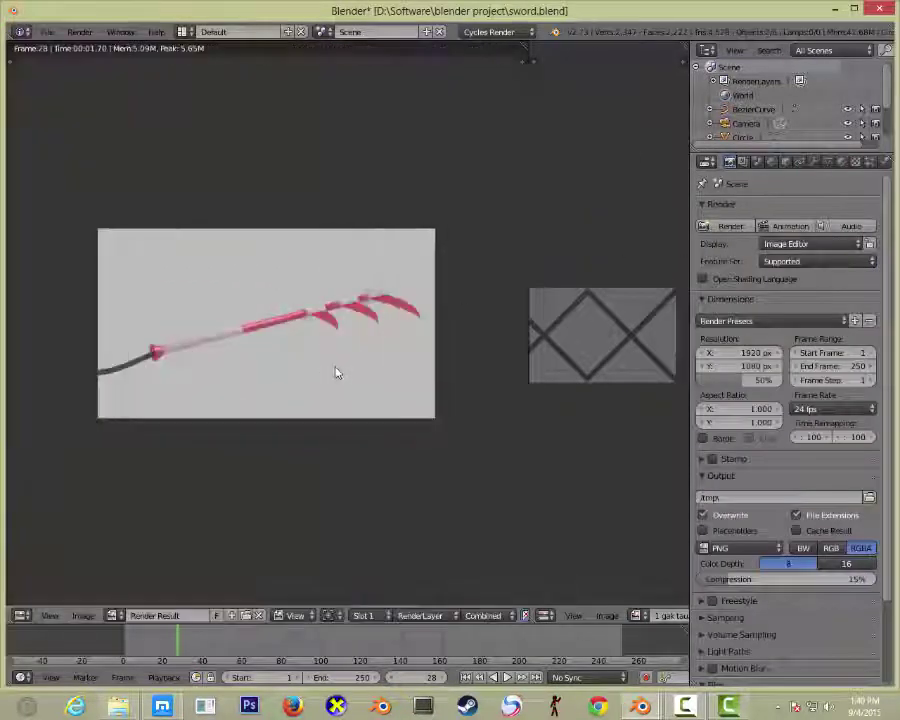
Frame the selected curve, then render the scene from the camera view.
click(22, 615)
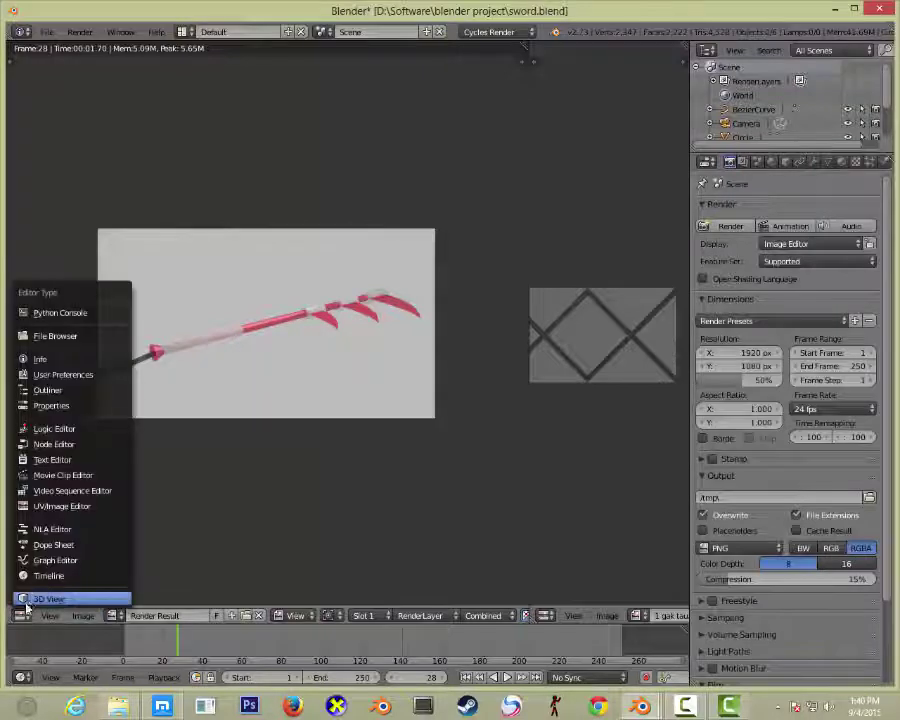
click(50, 650)
key(KP_Decimal)
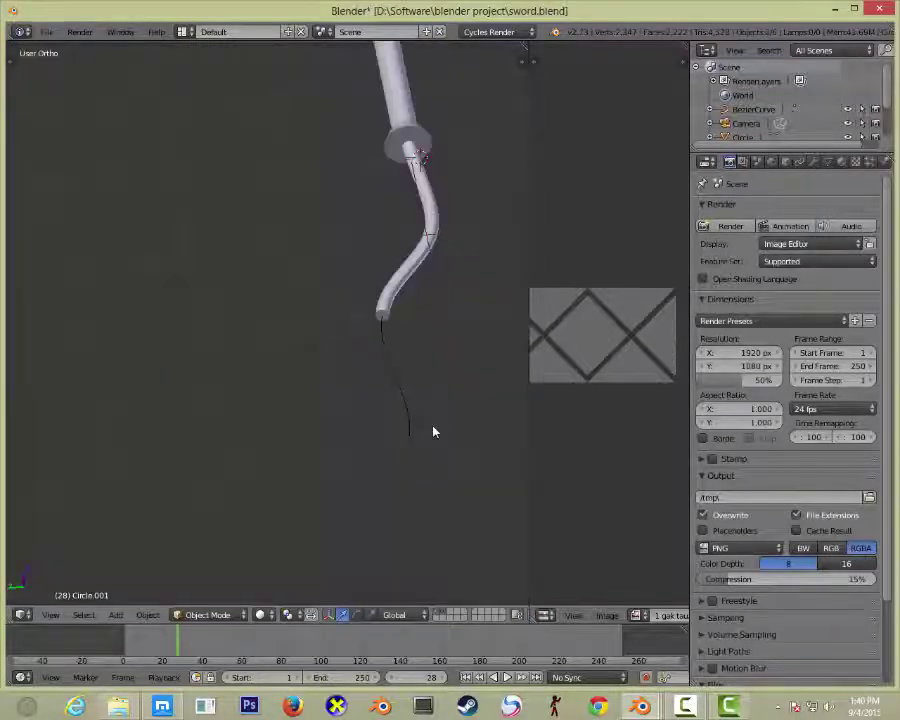
key(KP_0)
key(F12)
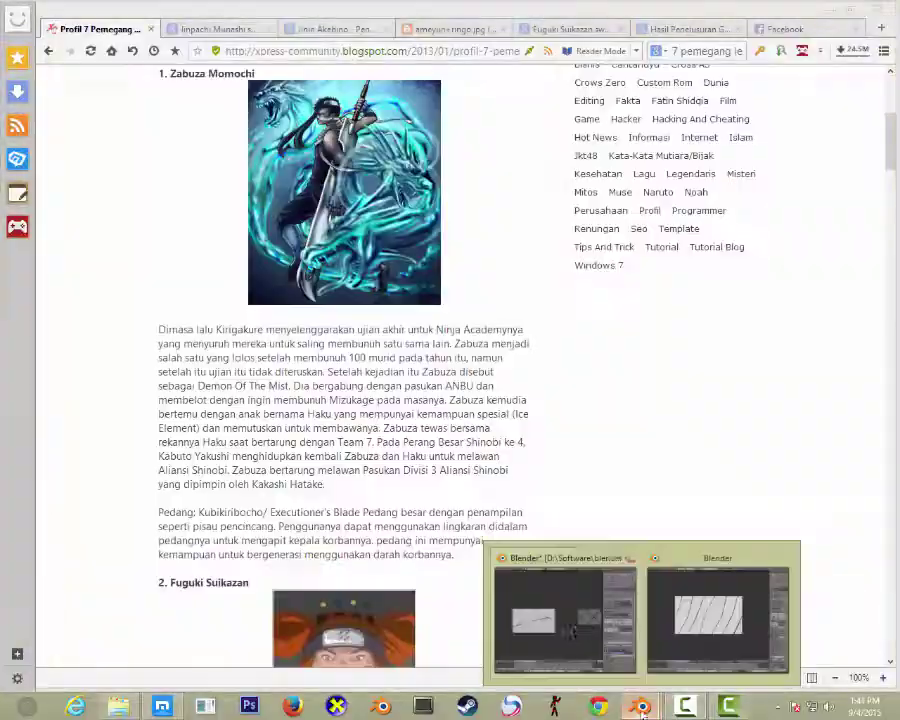
Re-render the sword three more times, closing each render back to the 3D view.
click(22, 615)
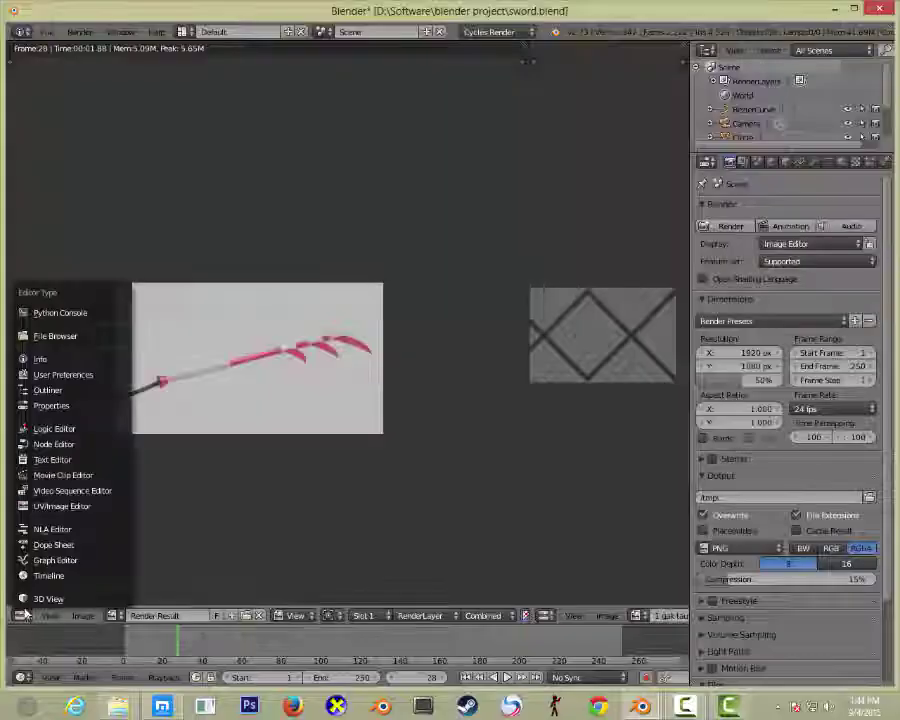
click(46, 598)
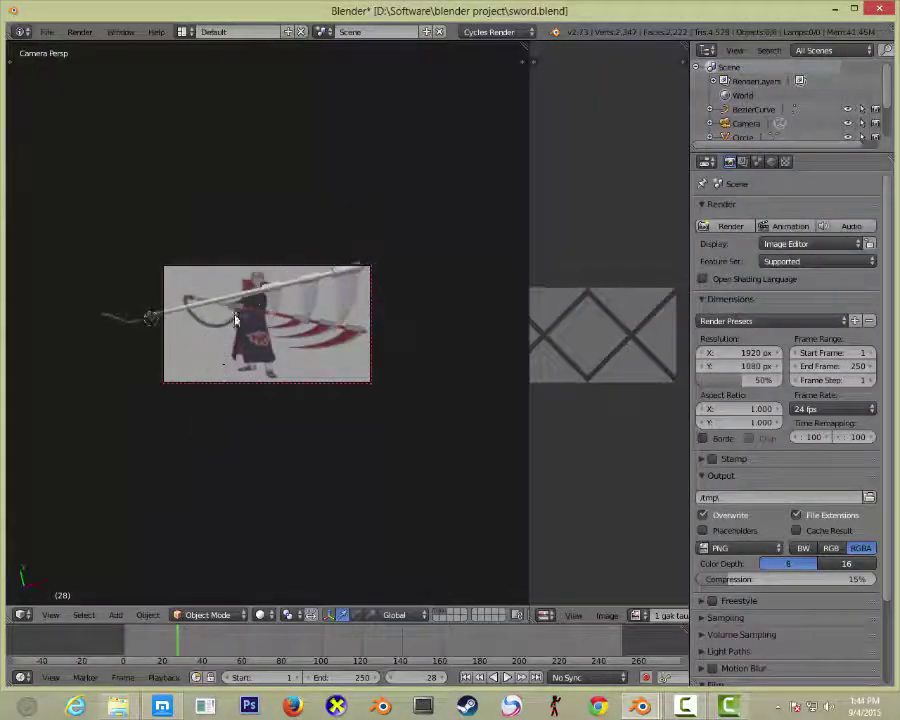
key(F12)
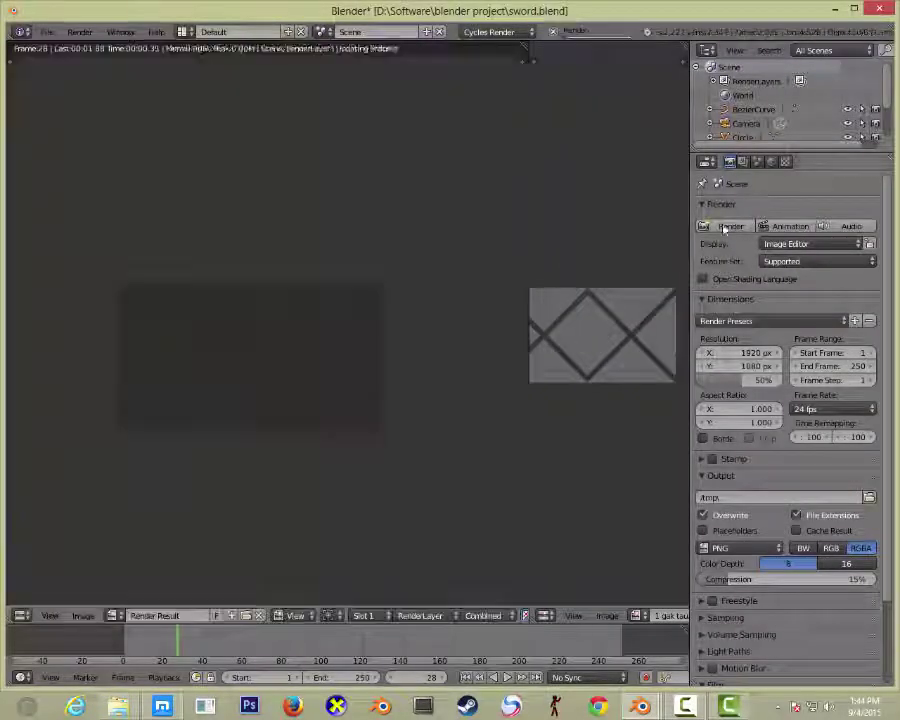
key(Escape)
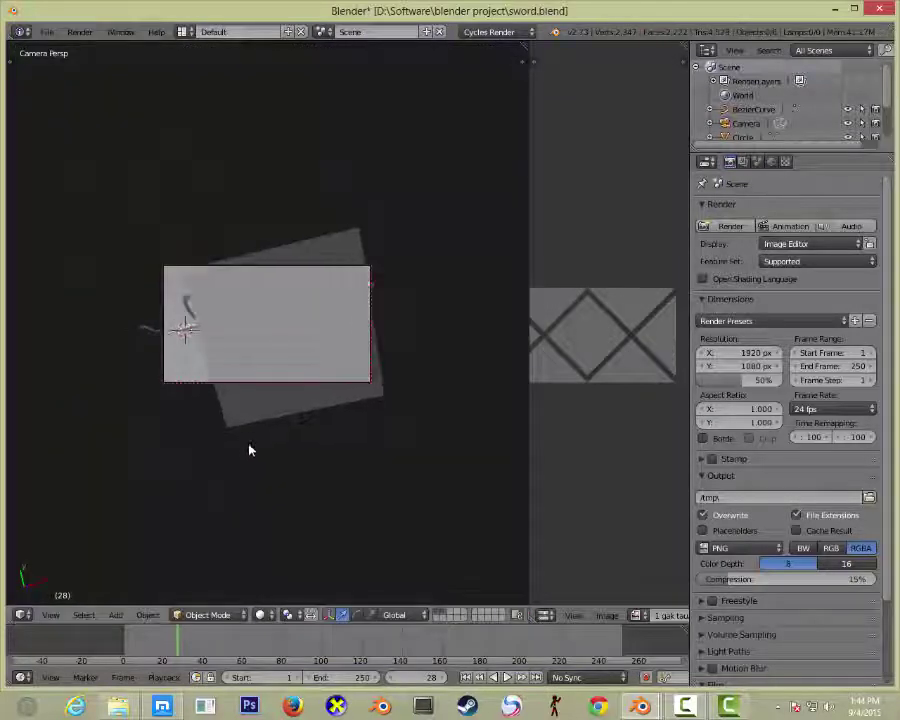
key(F12)
key(Escape)
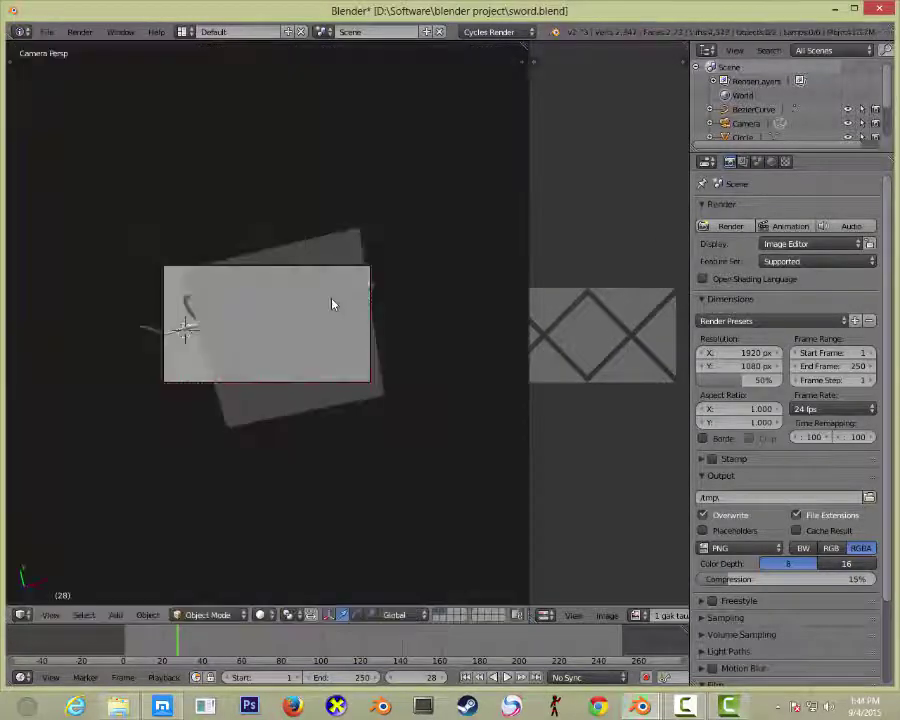
key(F12)
key(Escape)
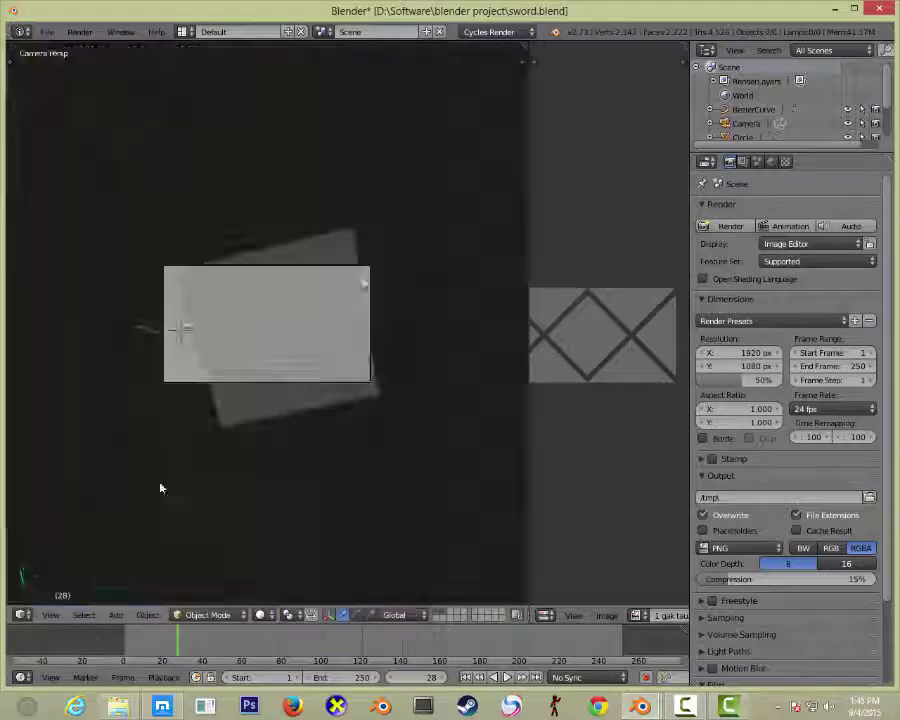
Toggle Edit Mode on BezierCurve while orbiting, then return to the camera view.
mouse_move(161, 487)
middle_down()
mouse_move(287, 325)
mouse_move(281, 371)
middle_up()
scroll(281, 371, up, 5)
key(Tab)
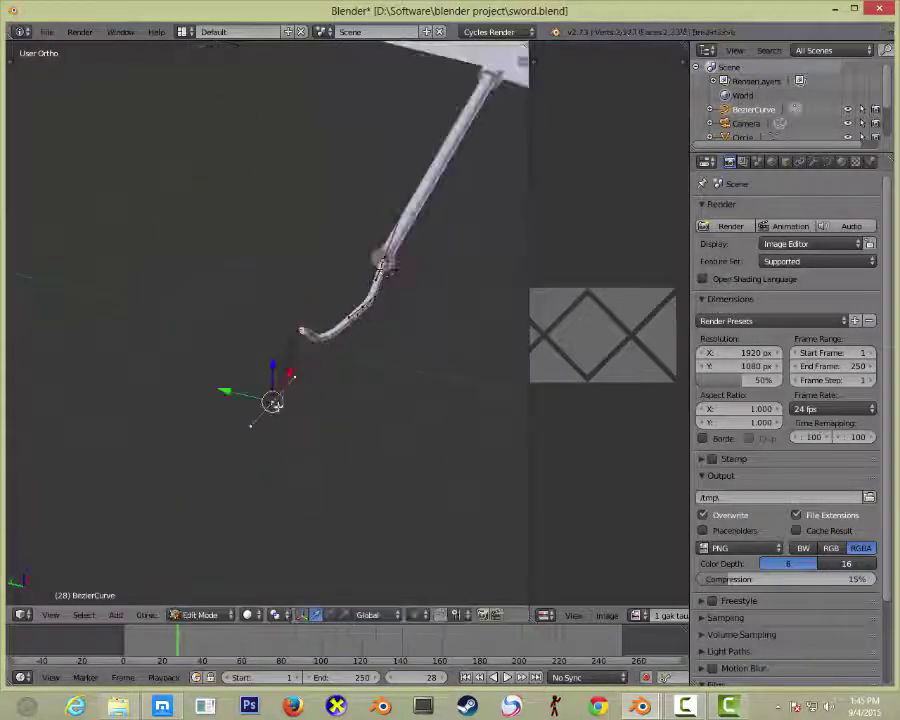
key(Tab)
mouse_move(330, 348)
middle_down()
mouse_move(406, 334)
mouse_move(212, 270)
mouse_move(186, 238)
middle_up()
middle_drag(367, 52, 253, 163)
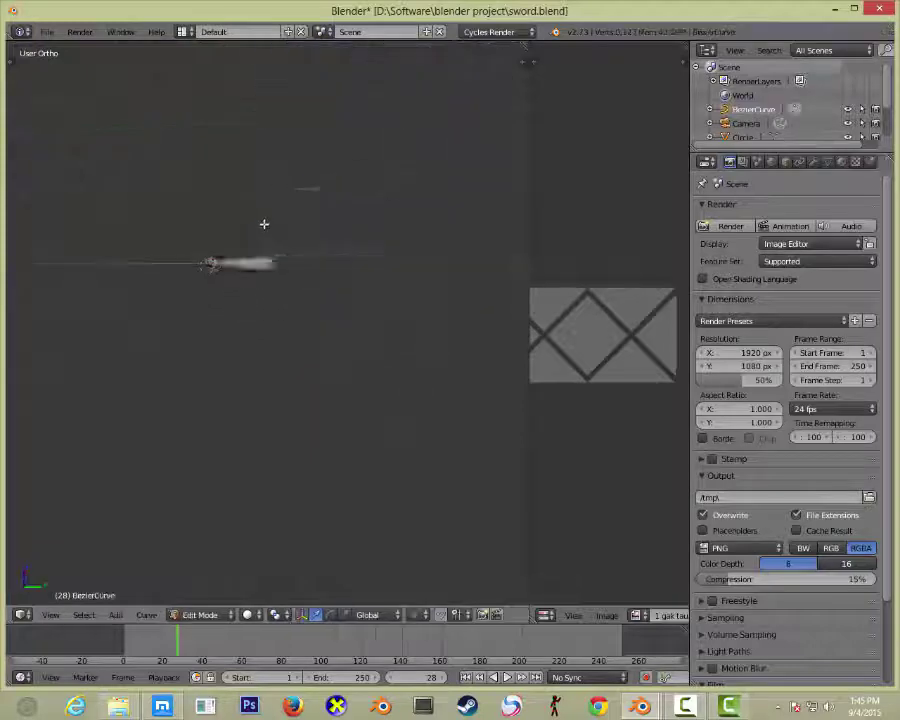
key(KP_1)
key(Tab)
middle_drag(157, 162, 376, 236)
key(KP_0)
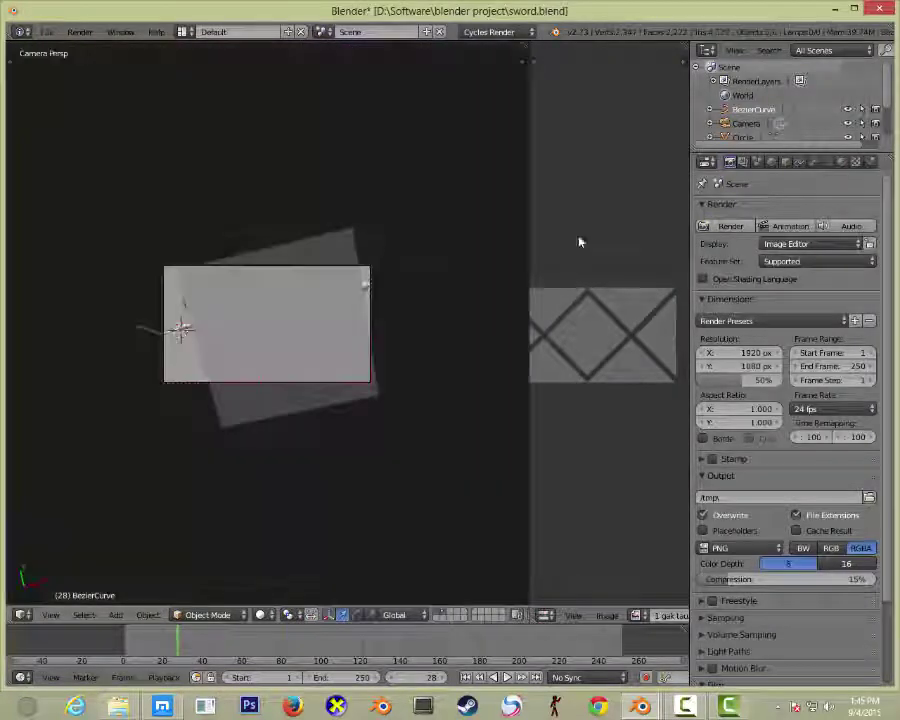
mouse_move(578, 242)
middle_down()
mouse_move(376, 412)
mouse_move(407, 393)
middle_up()
Orbit to the backdrop plane and enter its Edit Mode.
scroll(407, 393, up, 5)
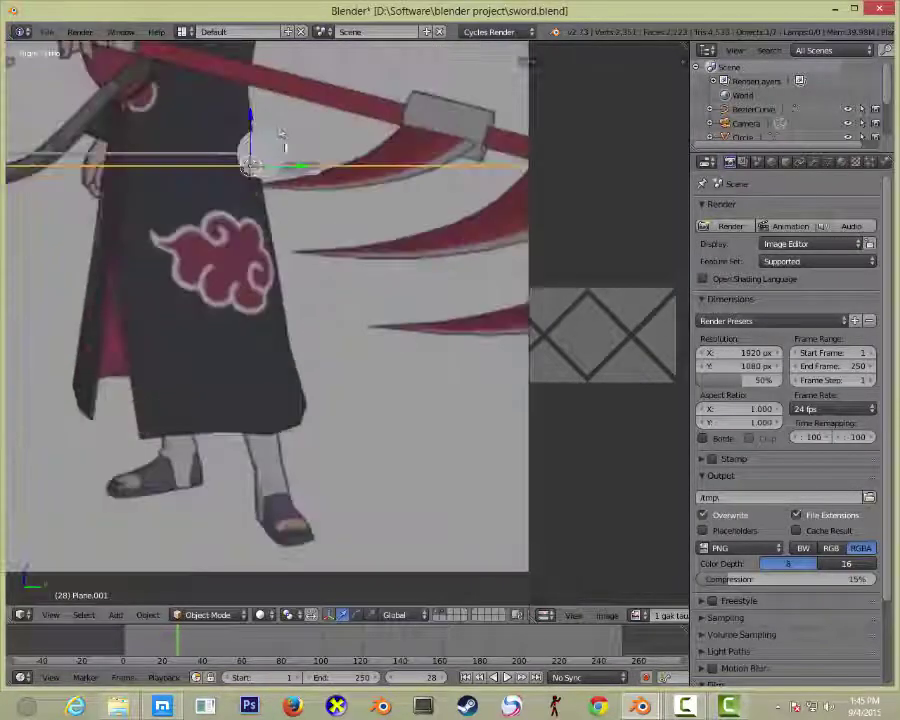
mouse_move(300, 350)
middle_down()
mouse_move(237, 318)
mouse_move(266, 300)
mouse_move(337, 346)
middle_up()
key(Tab)
scroll(280, 310, down, 3)
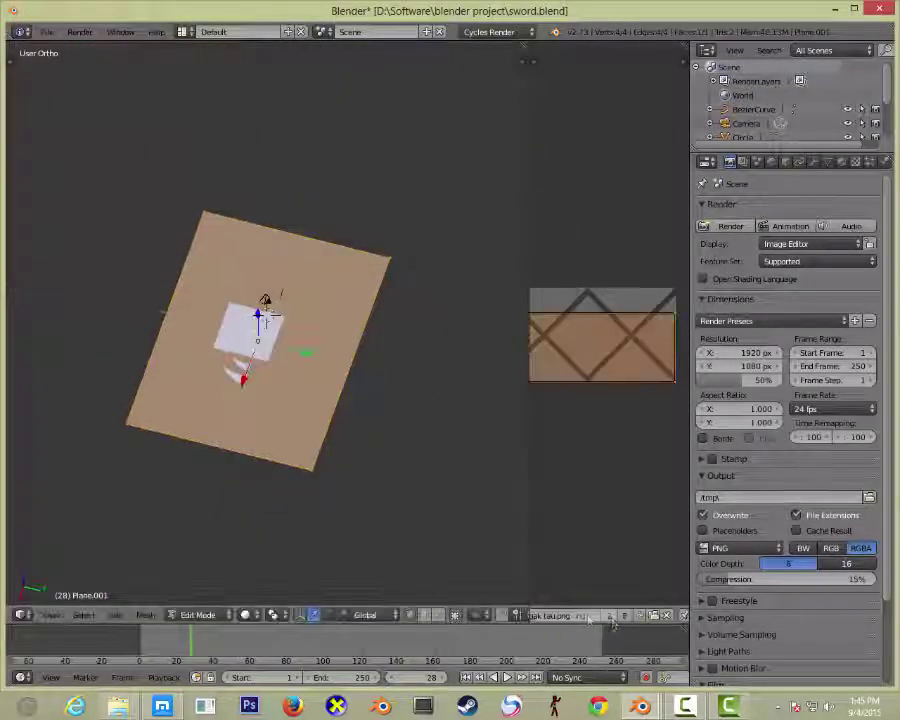
Open the grey concrete texture image in the UV/Image Editor.
click(679, 615)
scroll(684, 514, down, 4)
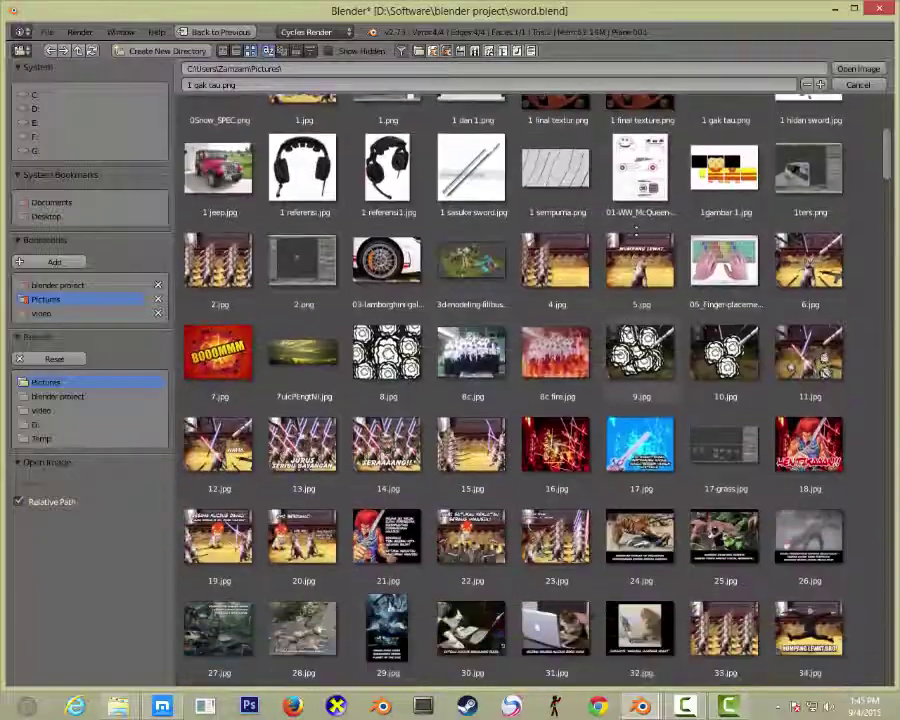
scroll(684, 514, down, 5)
scroll(684, 514, down, 4)
scroll(684, 514, down, 4)
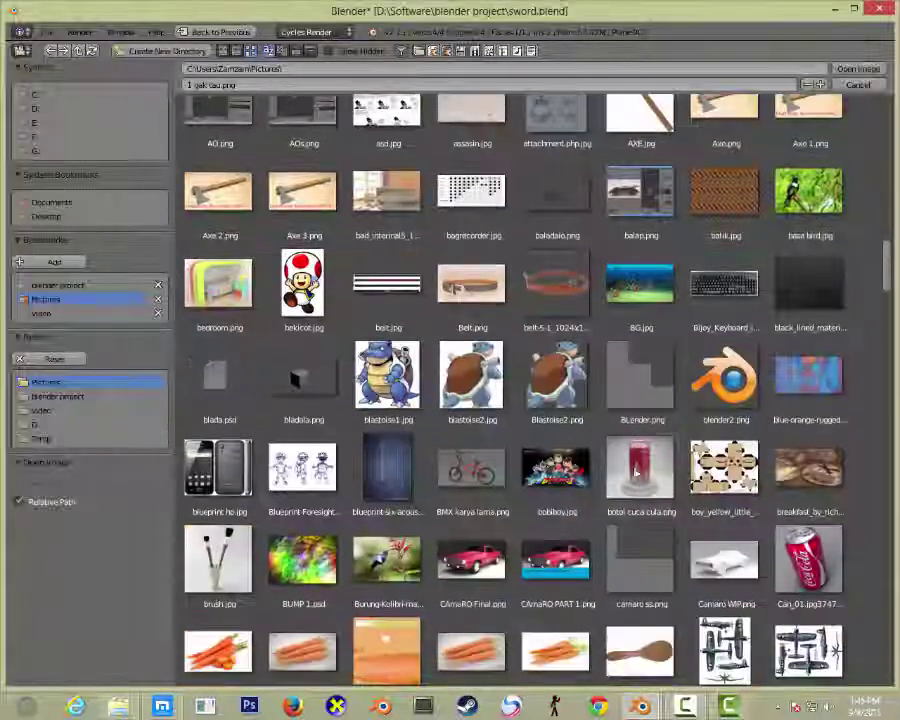
scroll(636, 472, down, 4)
scroll(636, 472, down, 6)
scroll(636, 472, down, 5)
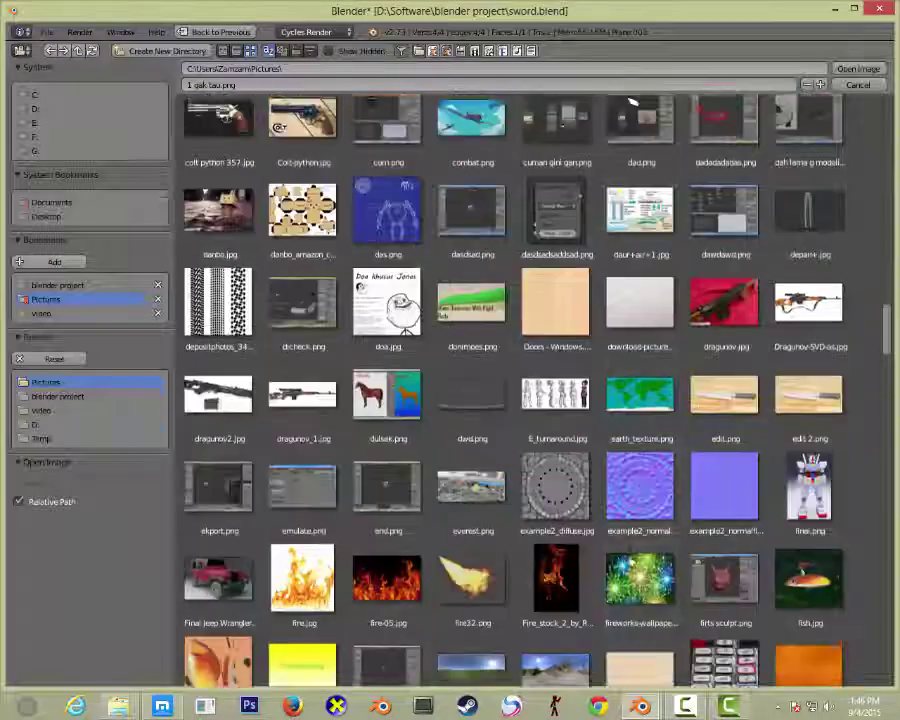
scroll(600, 400, down, 5)
scroll(600, 400, down, 5)
scroll(600, 400, down, 4)
scroll(596, 316, down, 2)
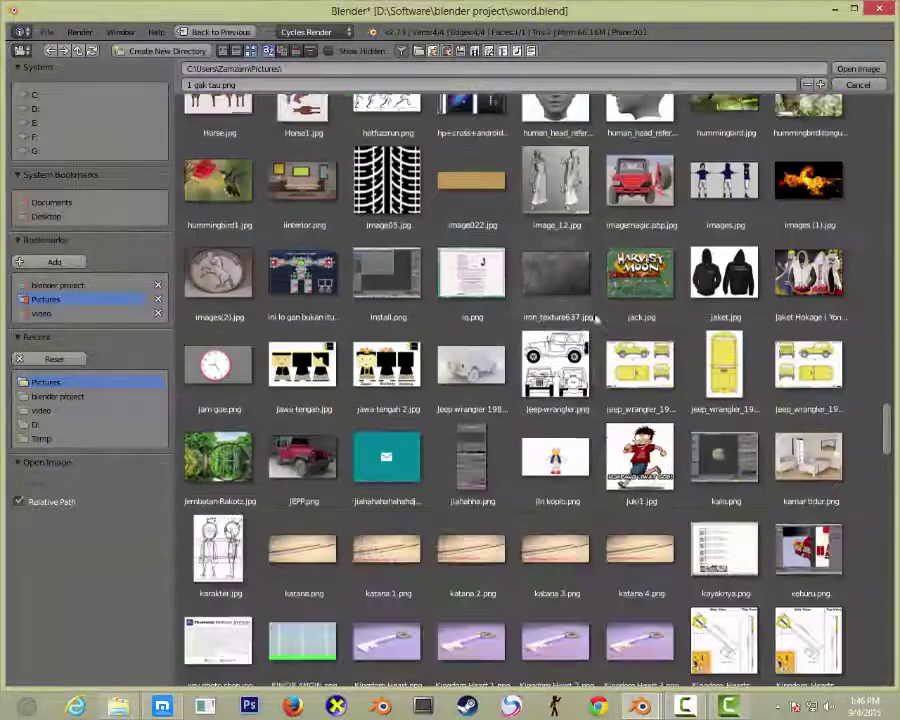
scroll(596, 316, down, 3)
scroll(522, 598, down, 5)
scroll(558, 585, down, 4)
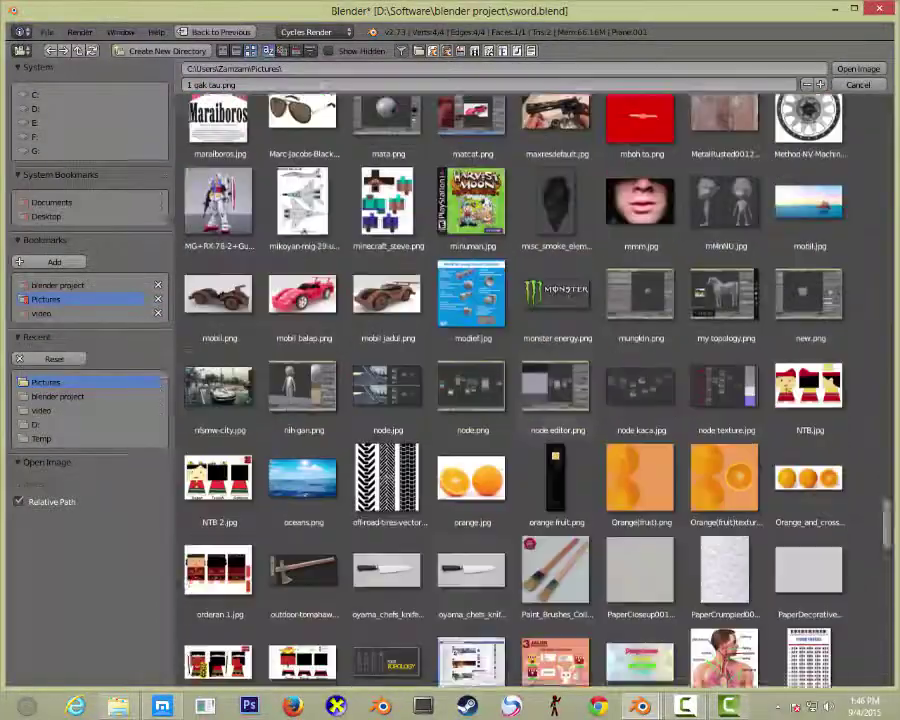
scroll(570, 570, down, 4)
scroll(580, 550, down, 5)
scroll(592, 537, down, 1)
scroll(592, 537, down, 4)
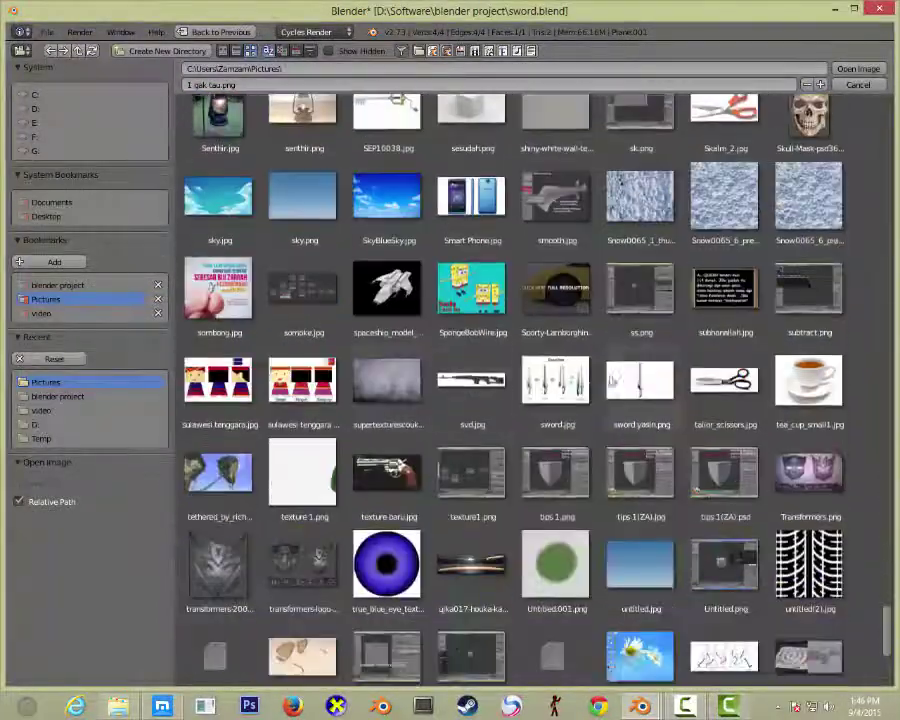
double_click(640, 150)
Give the plane a new material whose colour is an Image Texture using the concrete image.
scroll(611, 253, down, 2)
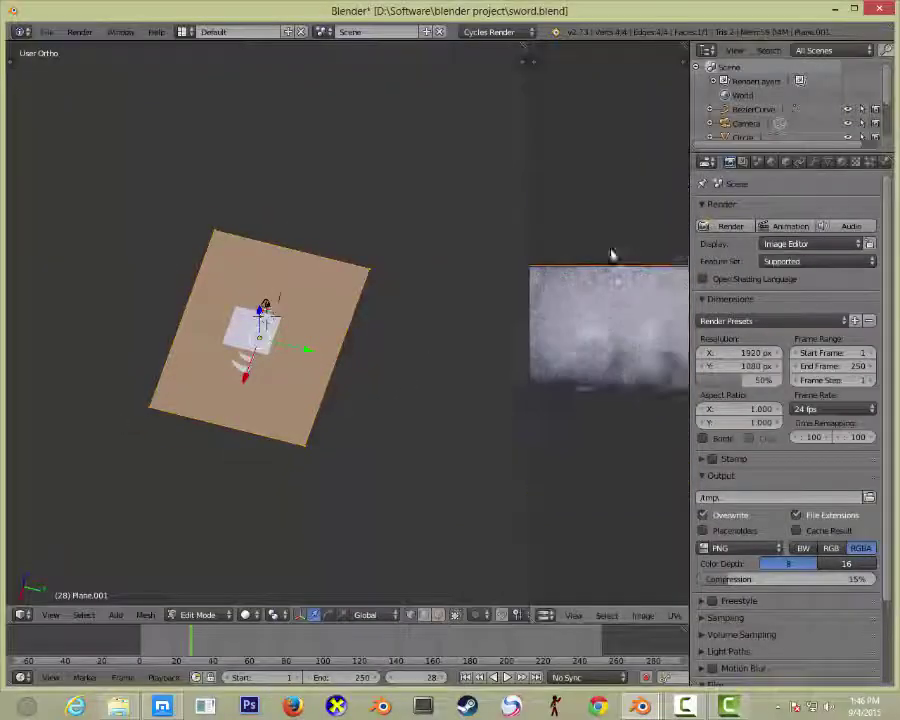
scroll(611, 253, up, 3)
middle_drag(611, 253, 612, 330)
key(Tab)
click(842, 163)
click(772, 254)
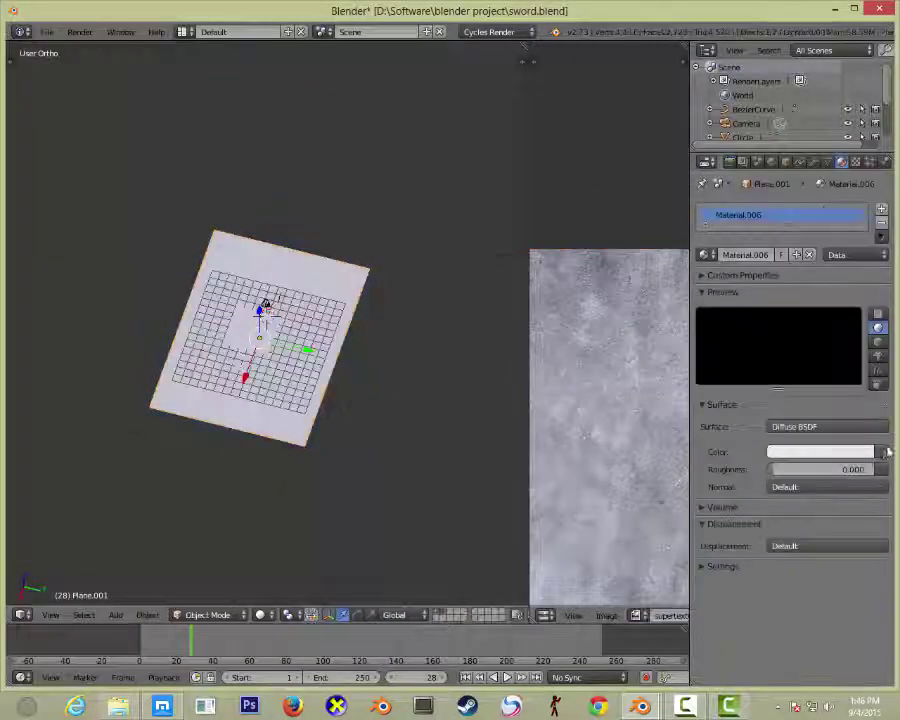
click(772, 451)
click(660, 300)
click(775, 469)
click(660, 500)
Preview the concrete plane through the scene camera, then render the frame.
key(shift+z)
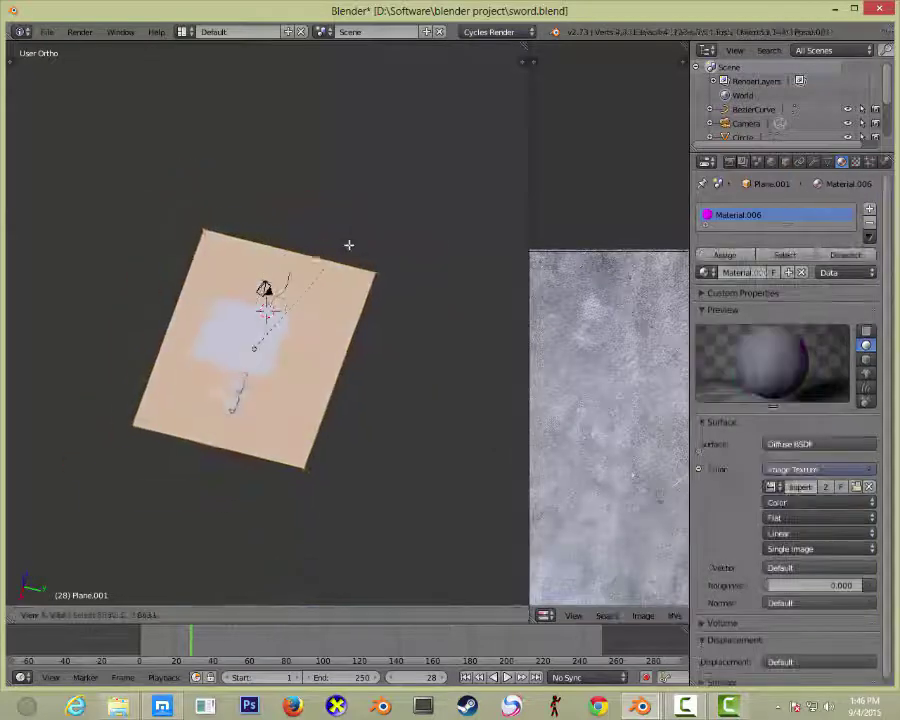
key(KP_0)
key(shift+z)
click(729, 161)
click(730, 226)
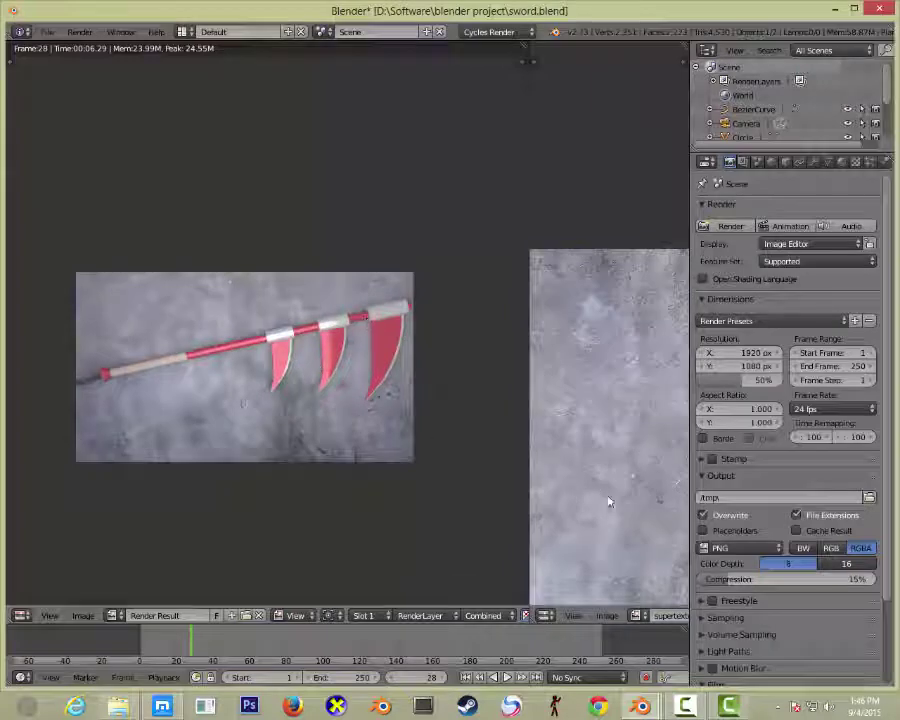
Scale the concrete plane in camera view to fill the frame and render again with F12.
scroll(606, 502, down, 2)
key(Escape)
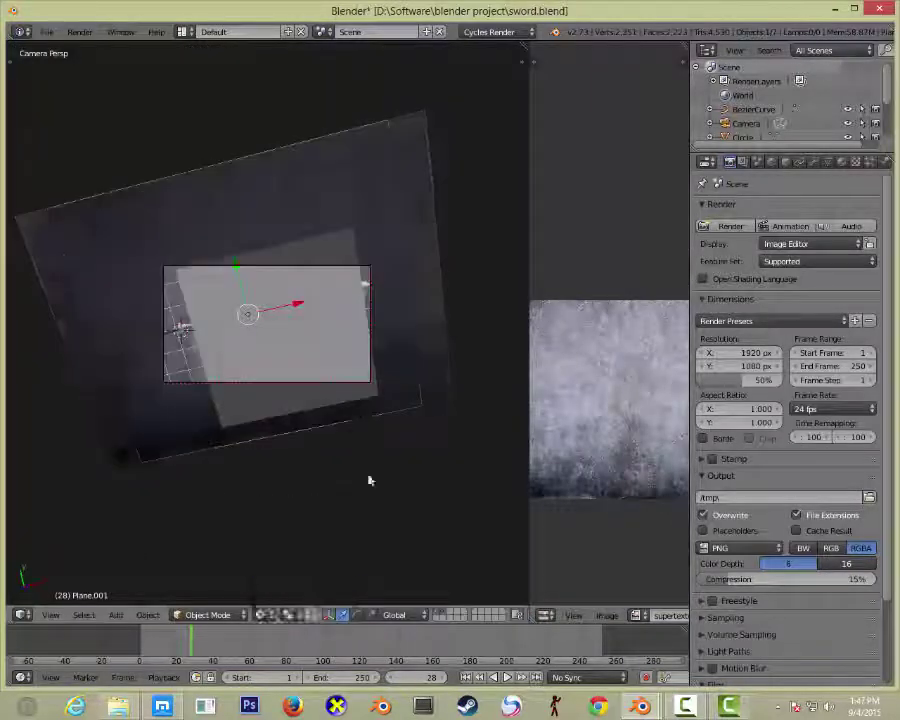
click(350, 394)
key(Tab)
key(s)
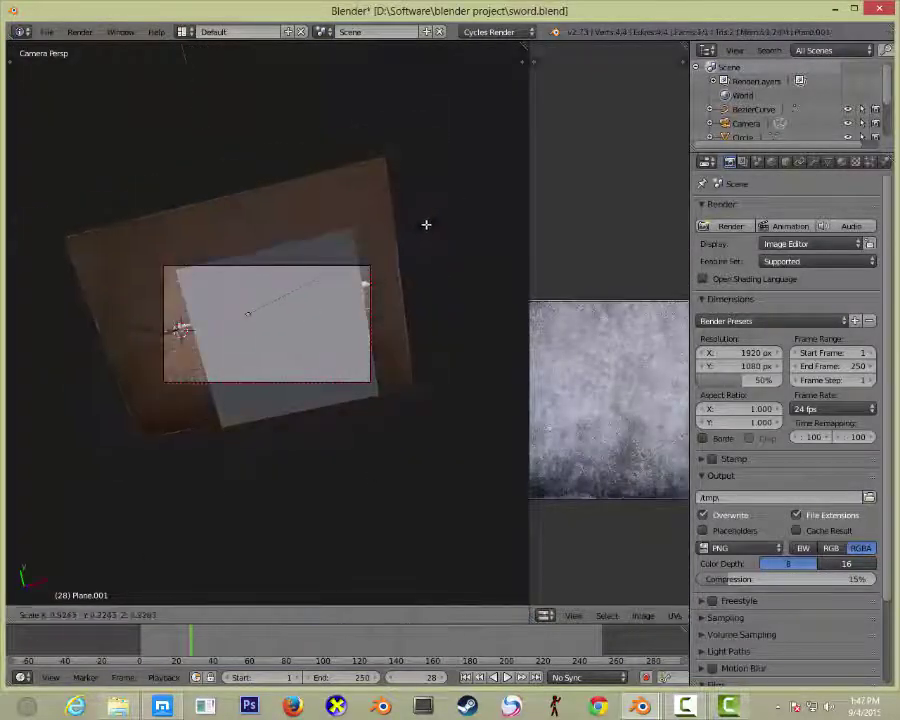
click(496, 300)
key(F12)
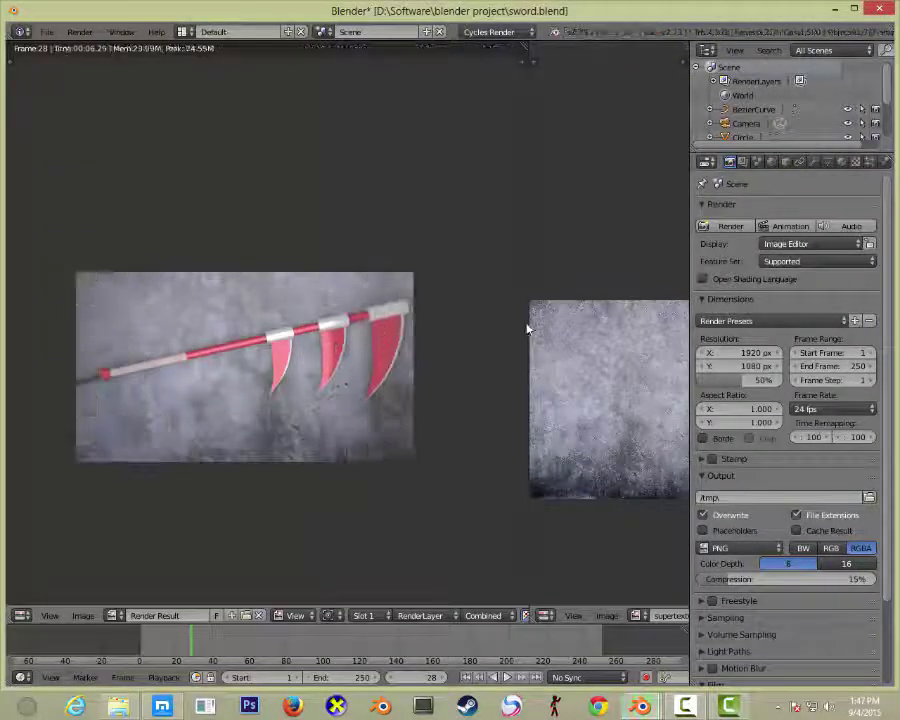
Save the blend file.
drag(524, 330, 263, 357)
click(367, 615)
click(46, 31)
click(60, 138)
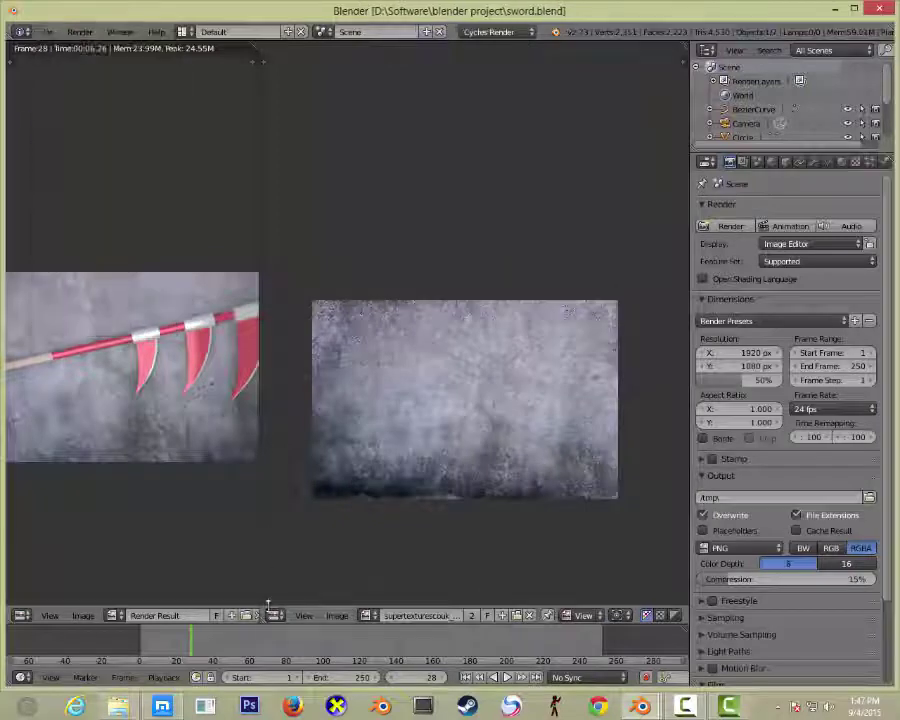
Switch the right area to the Node Editor to start adding compositing nodes.
click(273, 615)
click(292, 460)
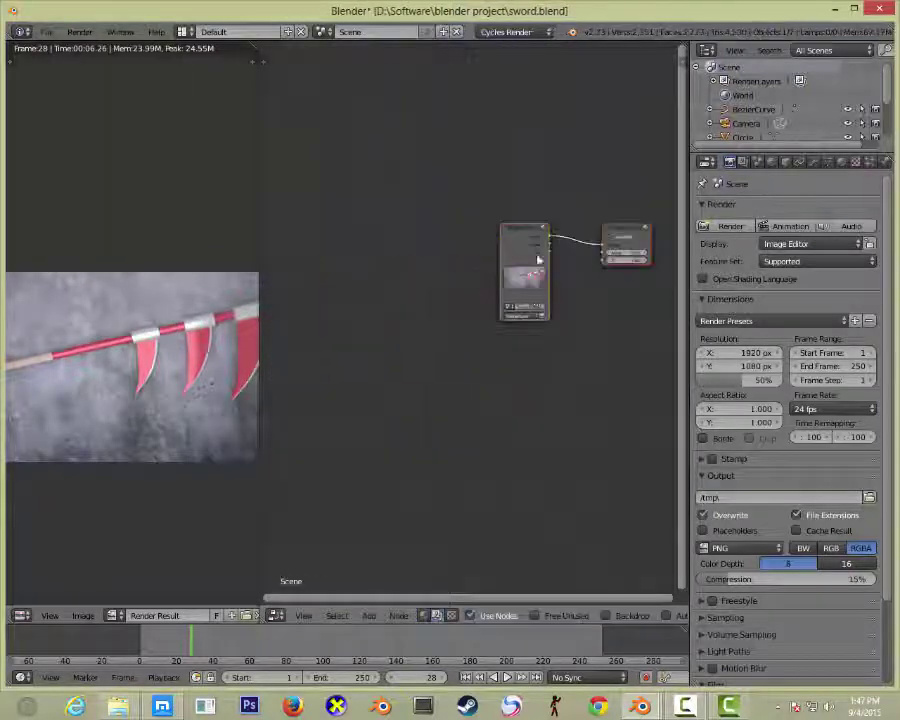
key(shift+a)
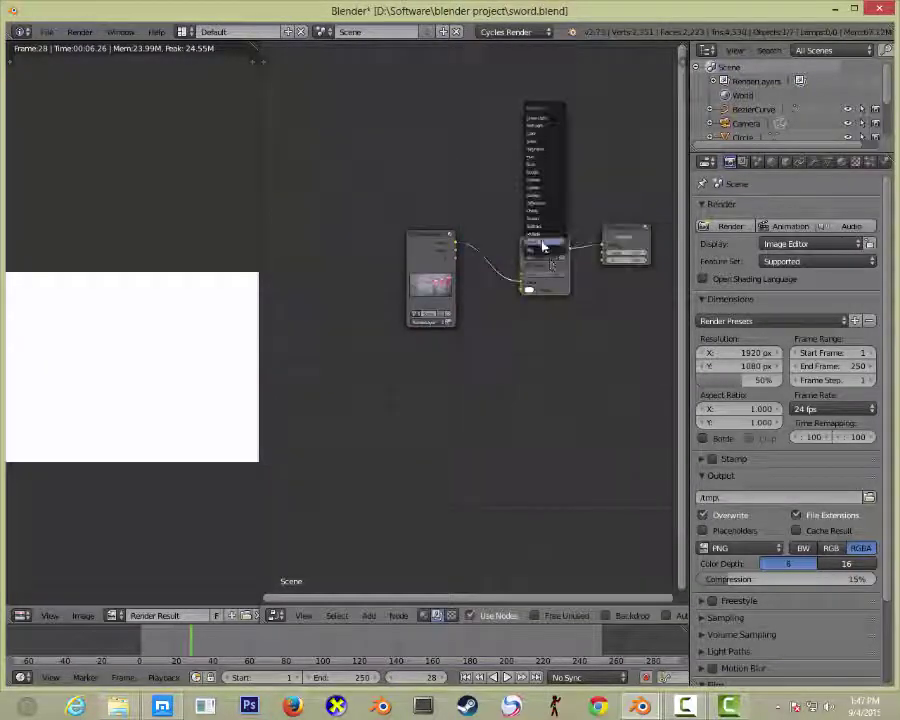
Insert a colour Mix node and a Texture node into the compositing chain.
click(580, 235)
click(556, 205)
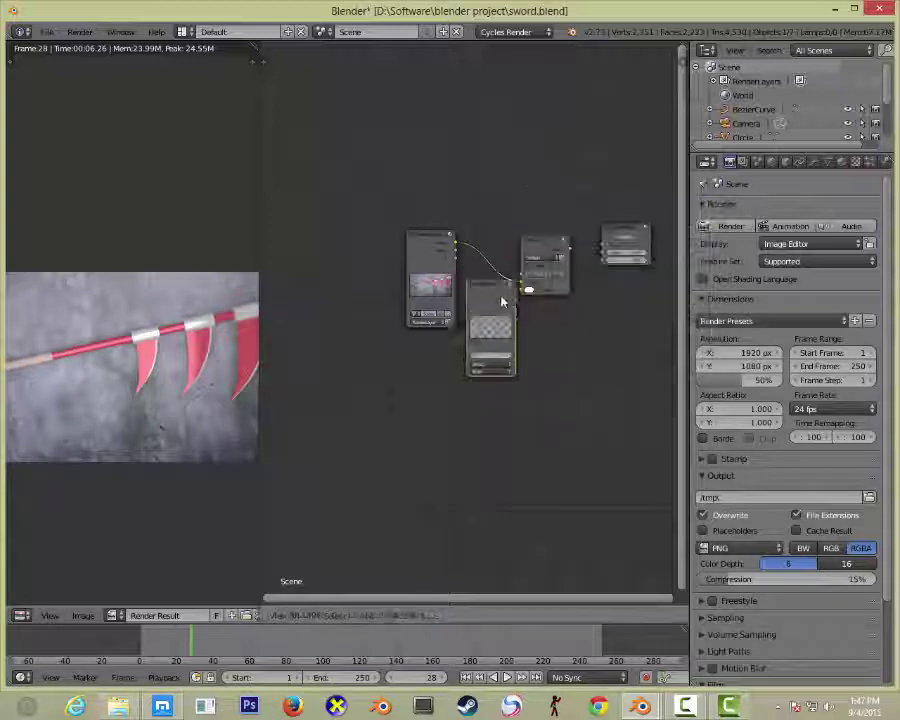
click(489, 392)
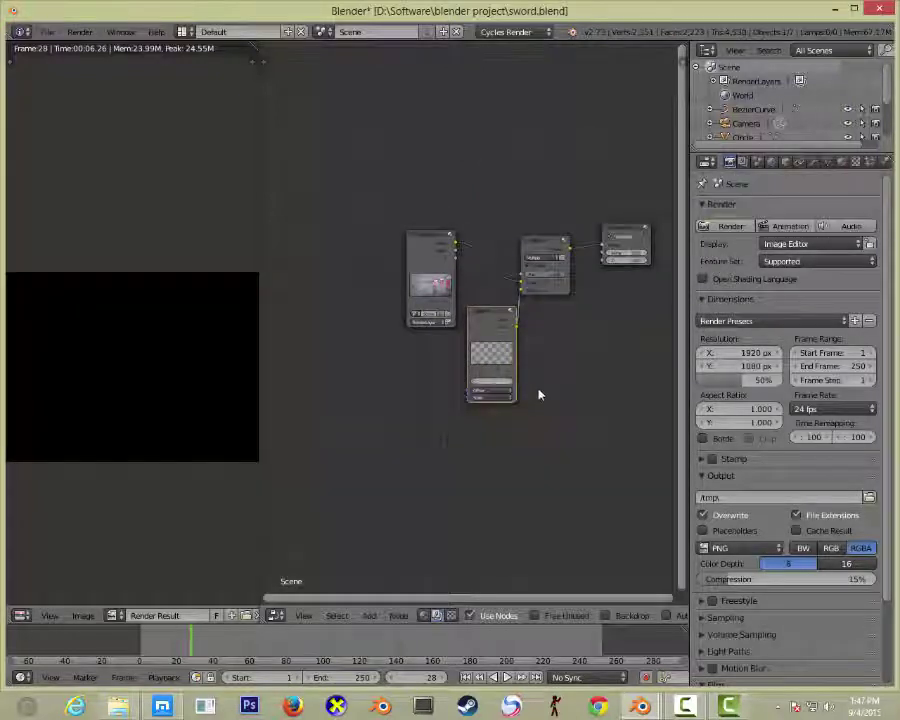
Load PaperCloseup0012_2_M.jpg from the Pictures folder as the brush texture image.
click(856, 162)
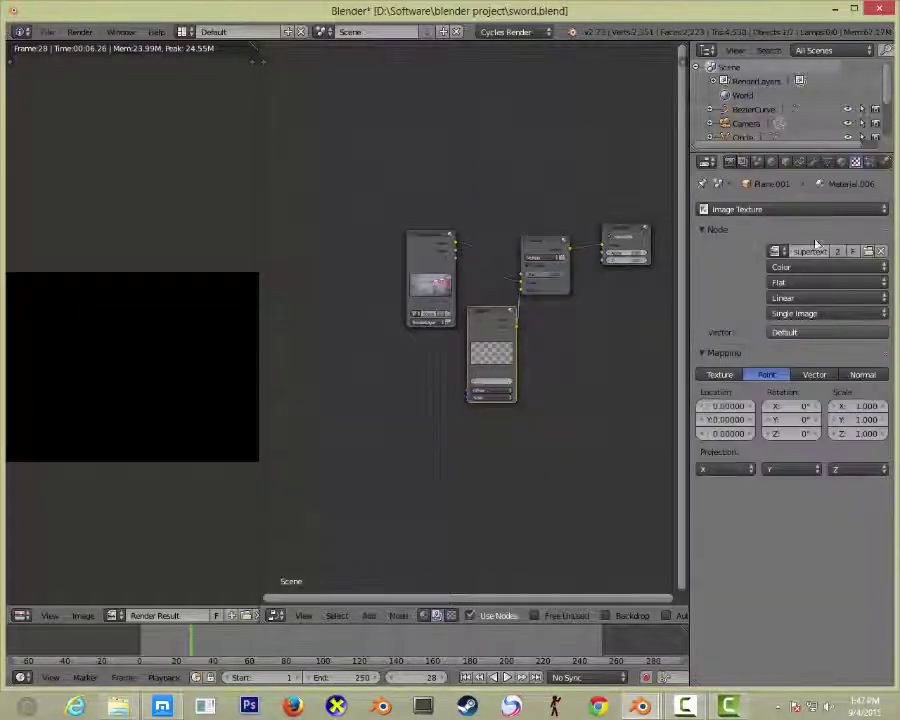
click(797, 209)
click(770, 176)
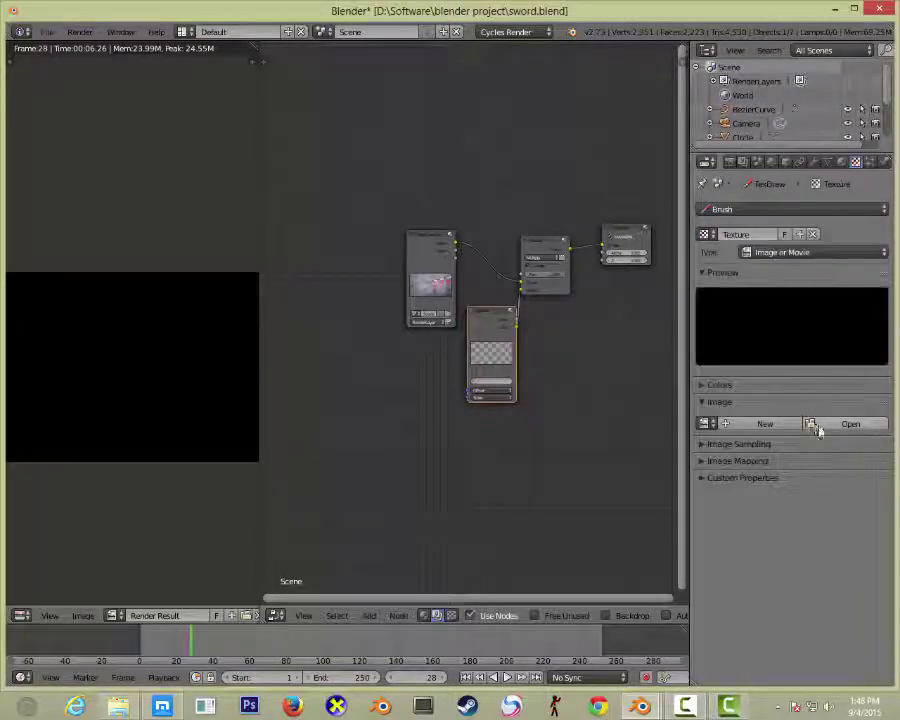
click(818, 428)
click(42, 313)
click(57, 285)
click(45, 299)
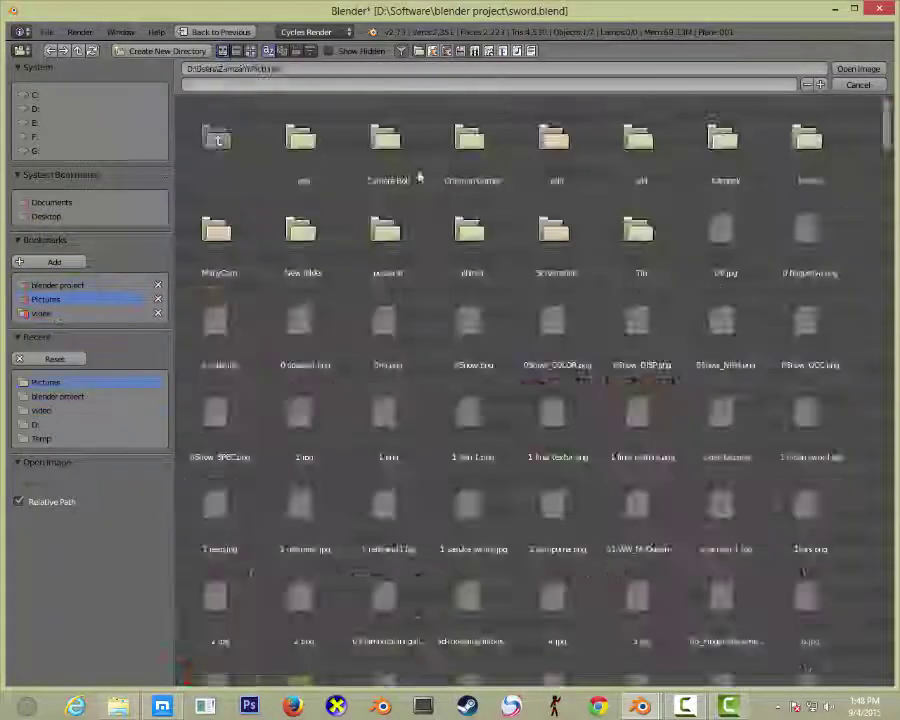
scroll(419, 177, down, 5)
scroll(419, 177, down, 5)
scroll(419, 177, down, 5)
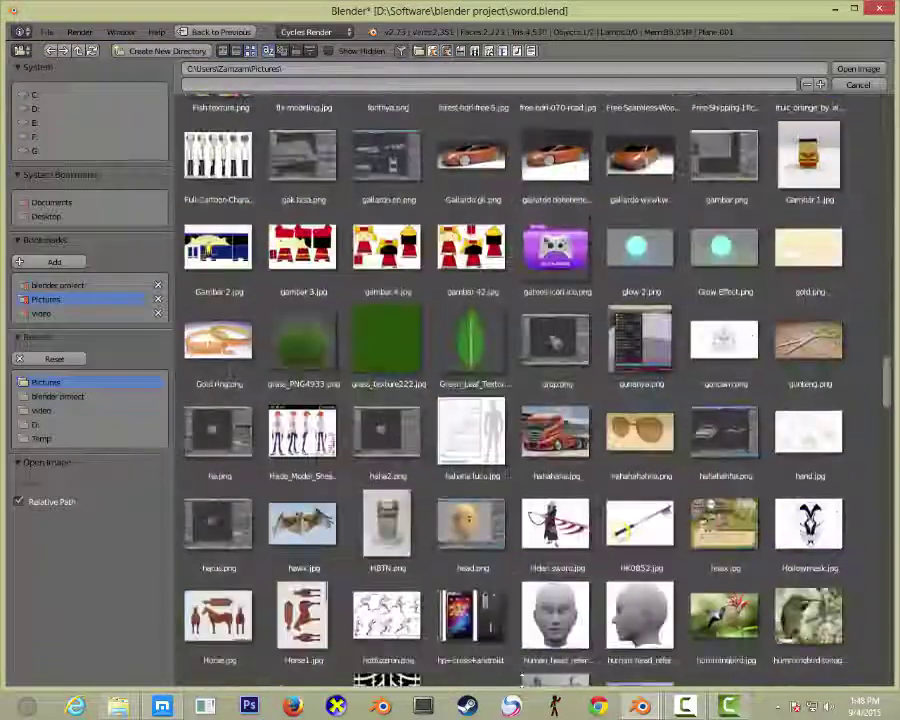
scroll(598, 526, down, 5)
scroll(598, 526, down, 5)
scroll(598, 526, down, 5)
scroll(598, 526, down, 5)
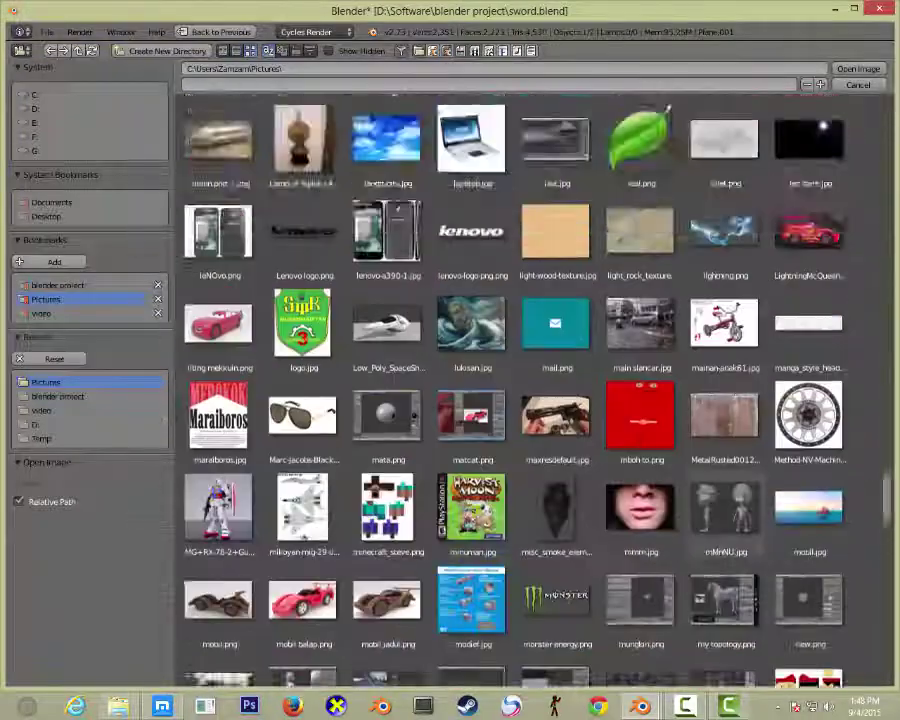
scroll(648, 228, down, 5)
scroll(618, 208, down, 3)
scroll(583, 282, down, 2)
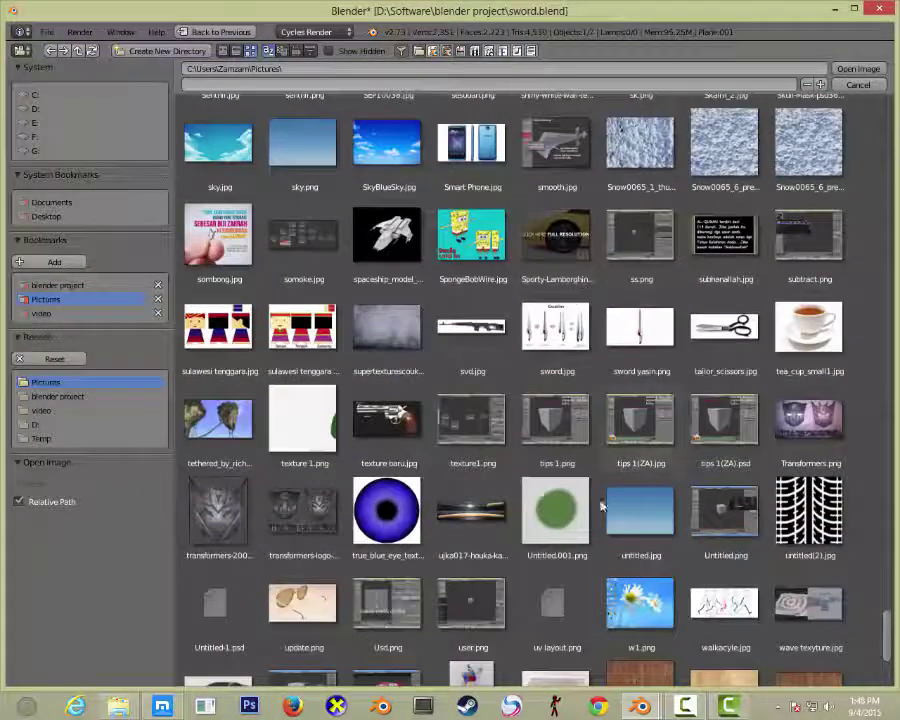
scroll(600, 506, down, 4)
scroll(598, 478, up, 1)
scroll(598, 478, up, 2)
scroll(598, 478, up, 5)
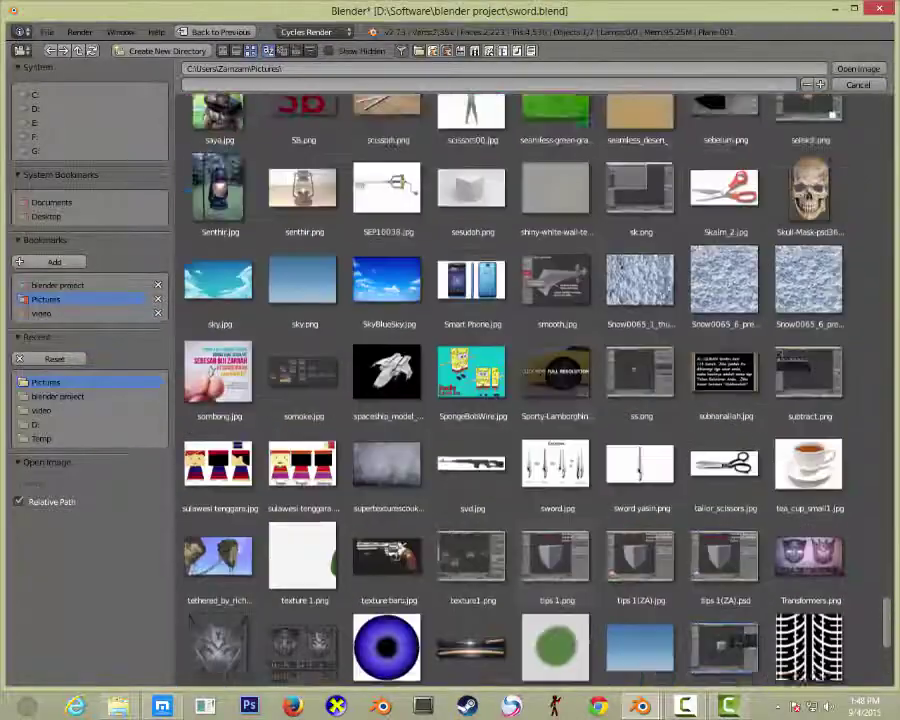
scroll(530, 390, up, 2)
scroll(530, 390, up, 3)
scroll(530, 390, up, 2)
scroll(530, 390, up, 4)
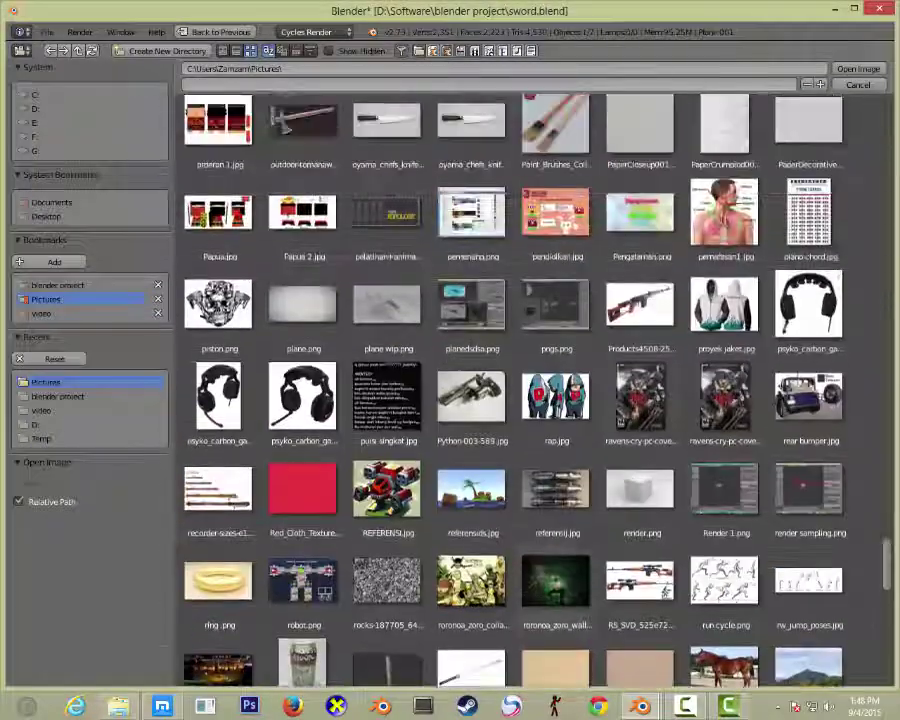
scroll(530, 390, up, 1)
double_click(649, 211)
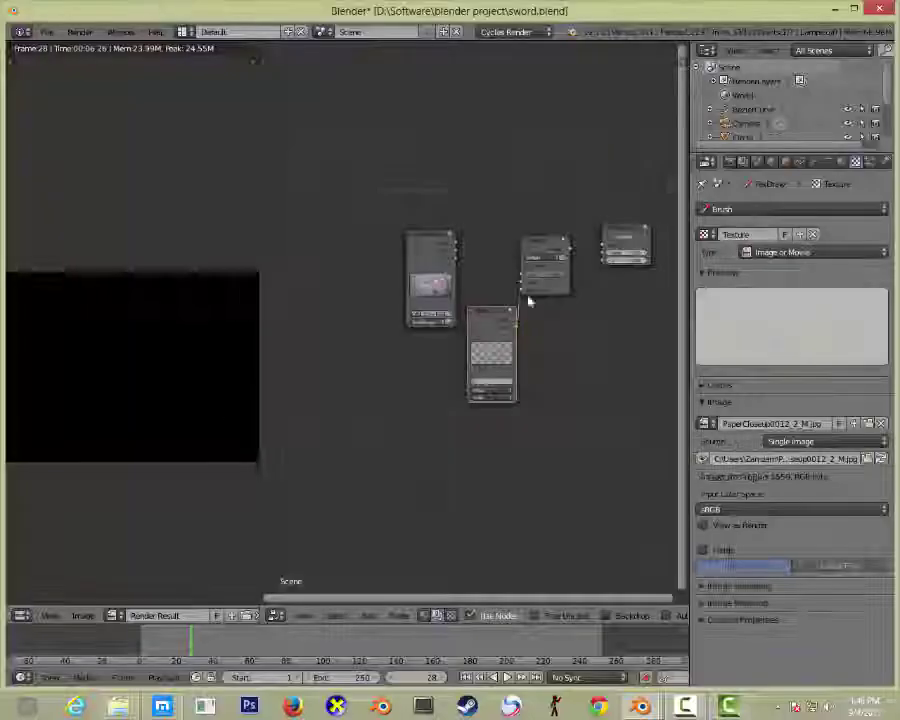
Swap the texture image for PaperDecorative0018, browsing in thumbnail view.
click(500, 408)
click(496, 432)
click(866, 424)
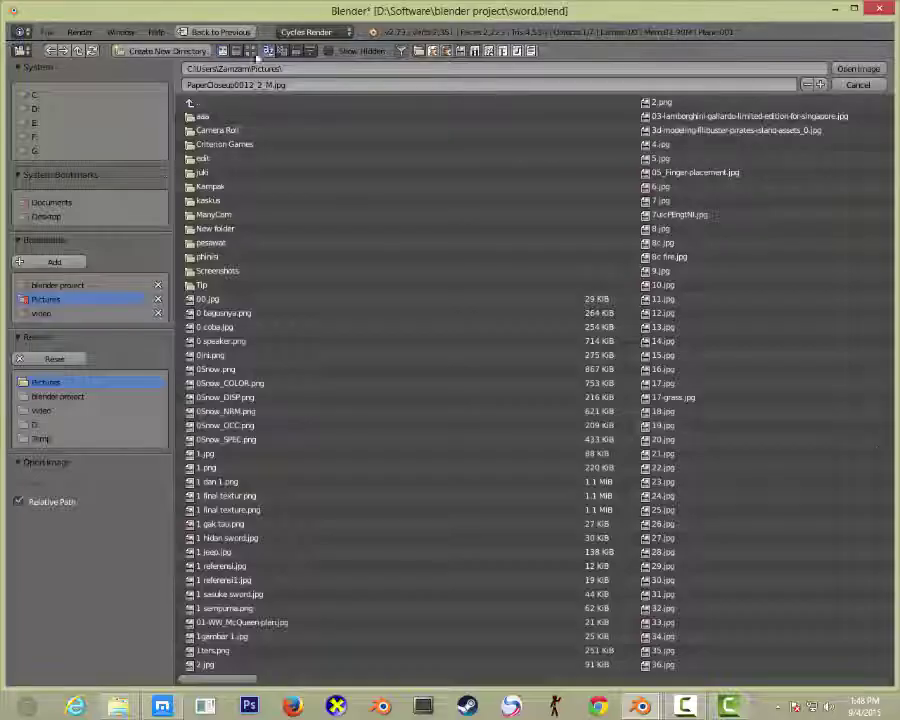
click(251, 51)
scroll(783, 502, down, 10)
scroll(783, 502, down, 2)
scroll(783, 502, up, 5)
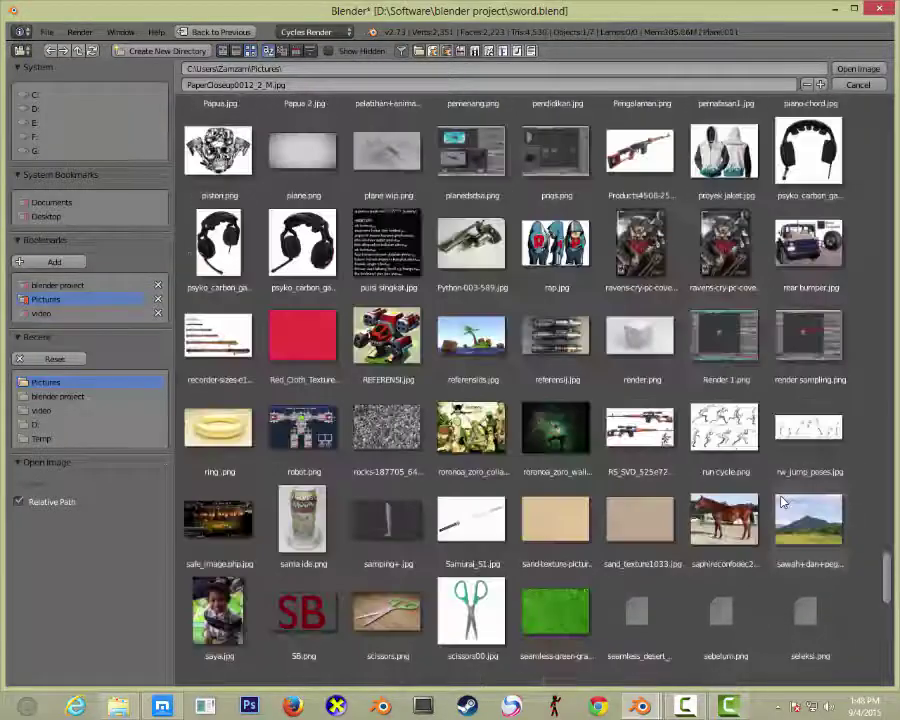
scroll(783, 502, up, 2)
scroll(783, 502, up, 3)
double_click(808, 222)
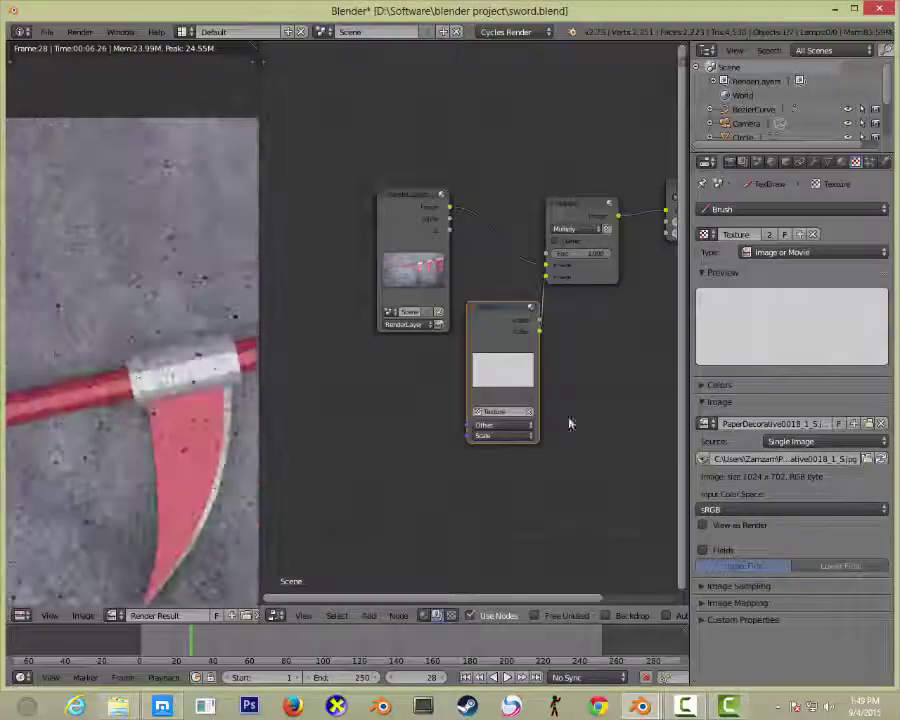
Replace the texture image with shiny-white-wall-texture.jpg.
click(866, 424)
click(251, 51)
scroll(783, 502, down, 15)
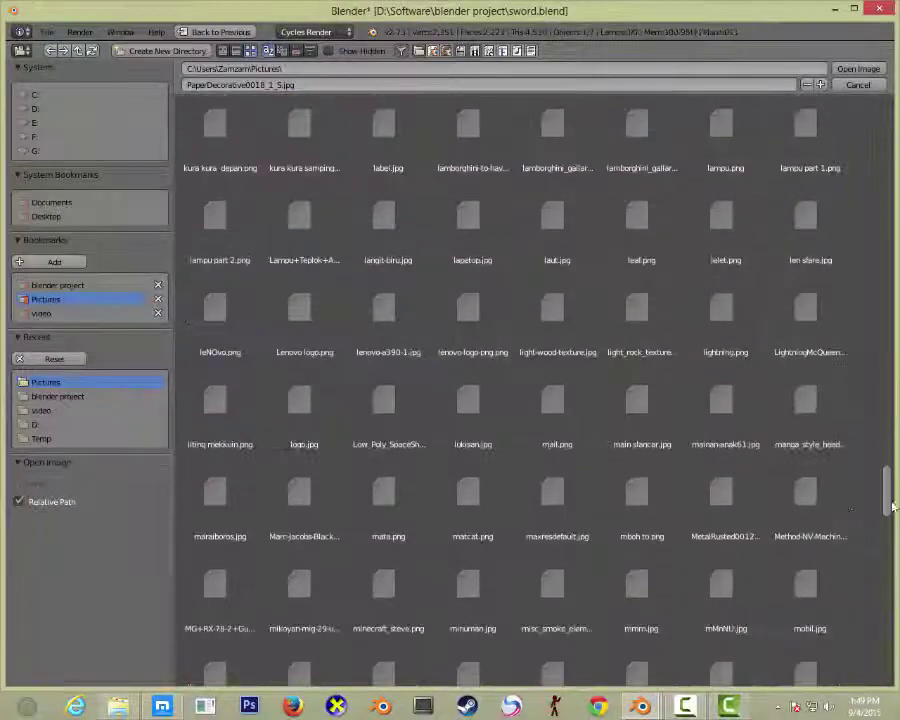
scroll(893, 507, down, 3)
scroll(885, 400, down, 5)
scroll(870, 207, down, 5)
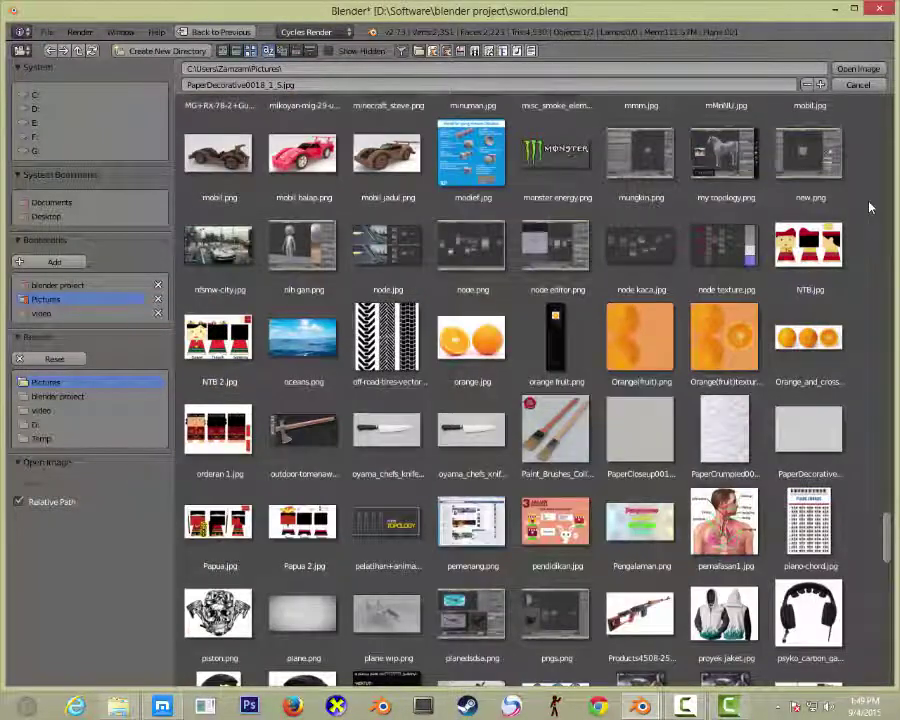
scroll(870, 207, up, 1)
scroll(870, 207, down, 4)
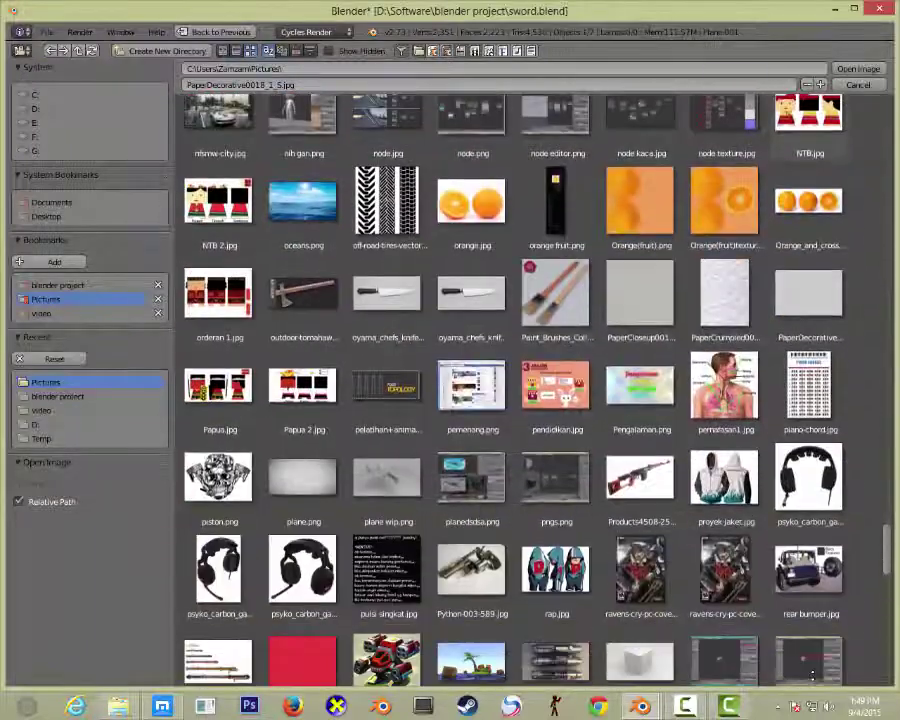
scroll(835, 443, down, 4)
scroll(835, 443, down, 2)
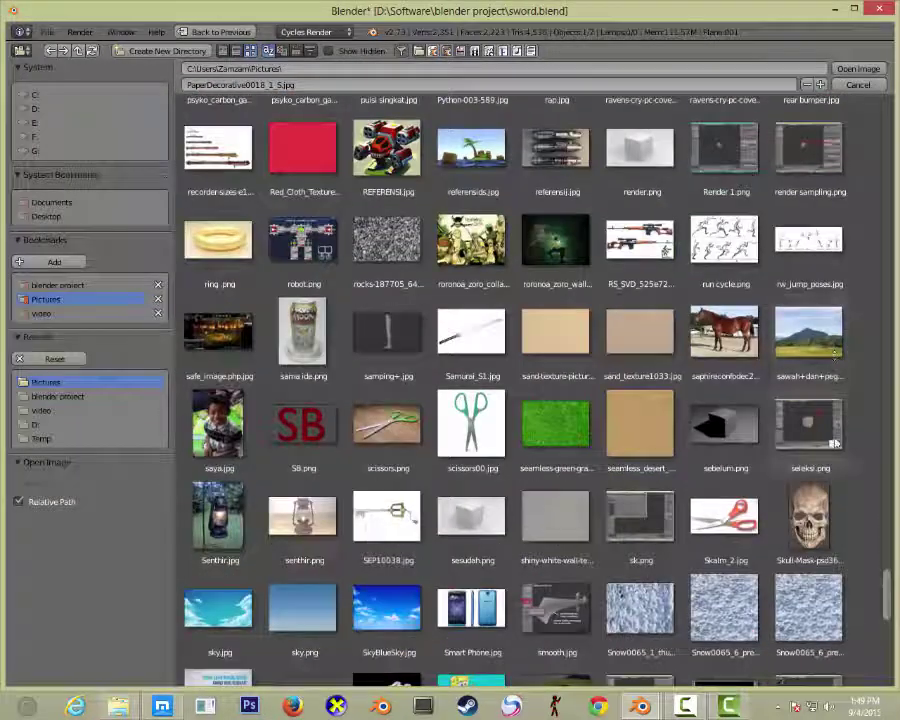
scroll(836, 442, down, 2)
double_click(556, 375)
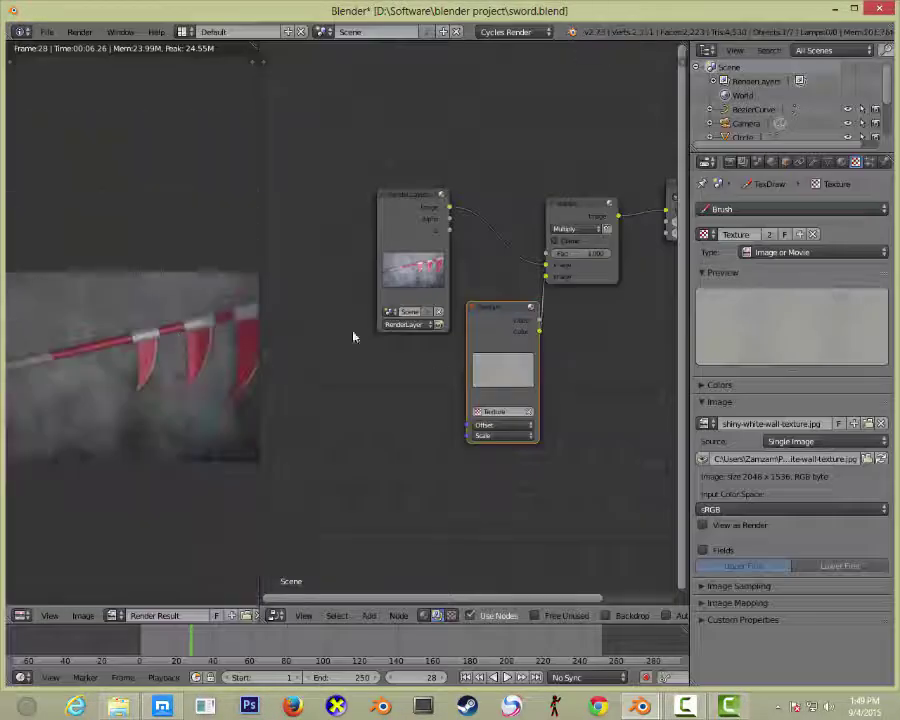
Add two RGB Curves nodes, dropping each onto the link before the Composite output.
click(586, 255)
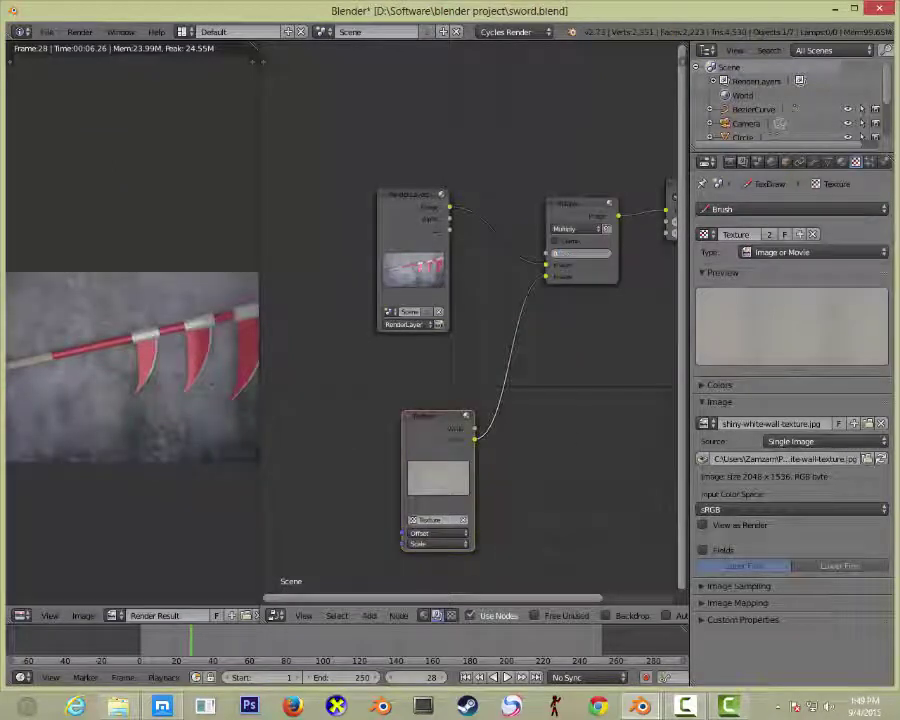
scroll(514, 317, down, 1)
key(shift+a)
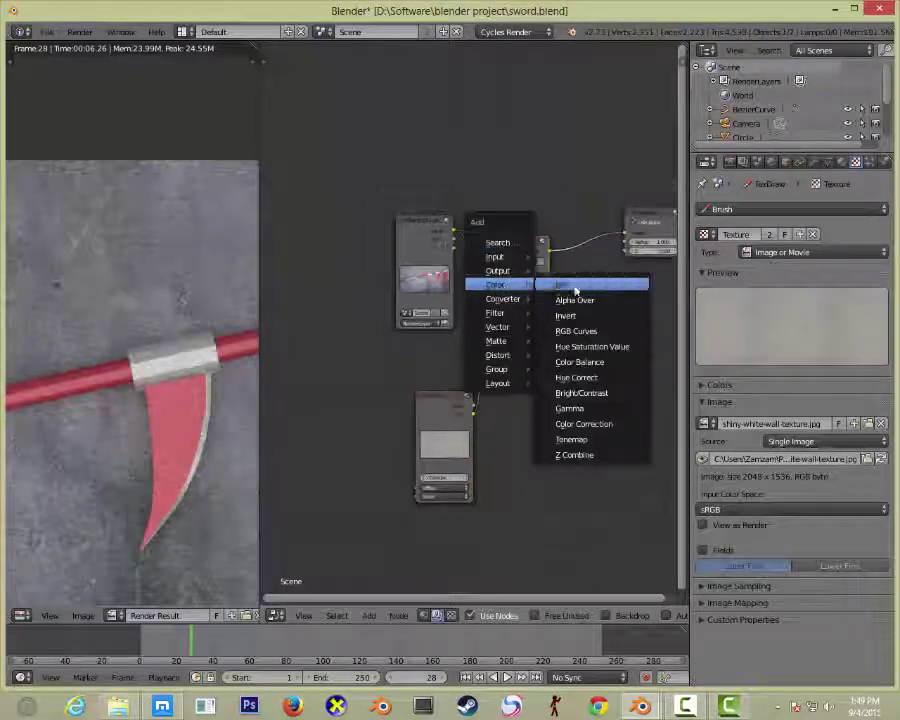
click(576, 330)
click(577, 312)
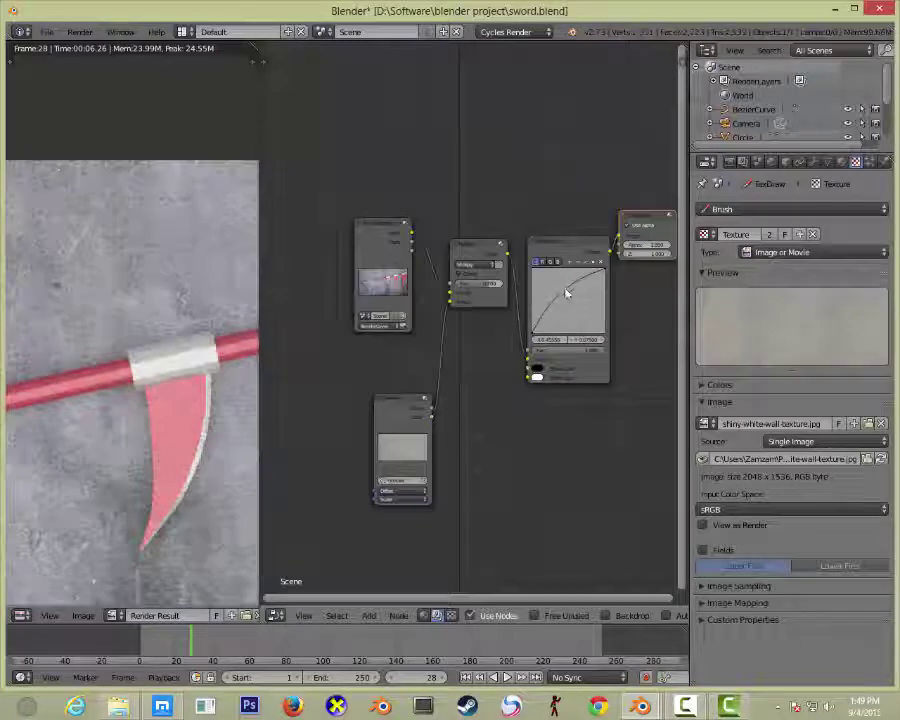
key(shift+a)
click(392, 377)
click(430, 405)
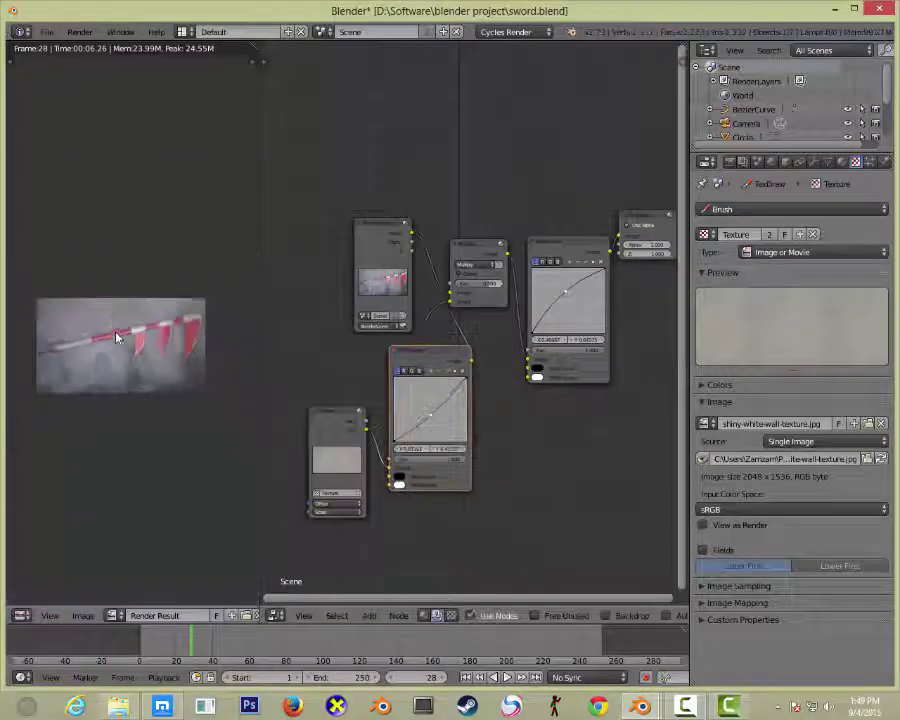
Add a Multiply Mix node and a Texture input node to the node tree.
middle_drag(679, 235, 550, 240)
key(shift+a)
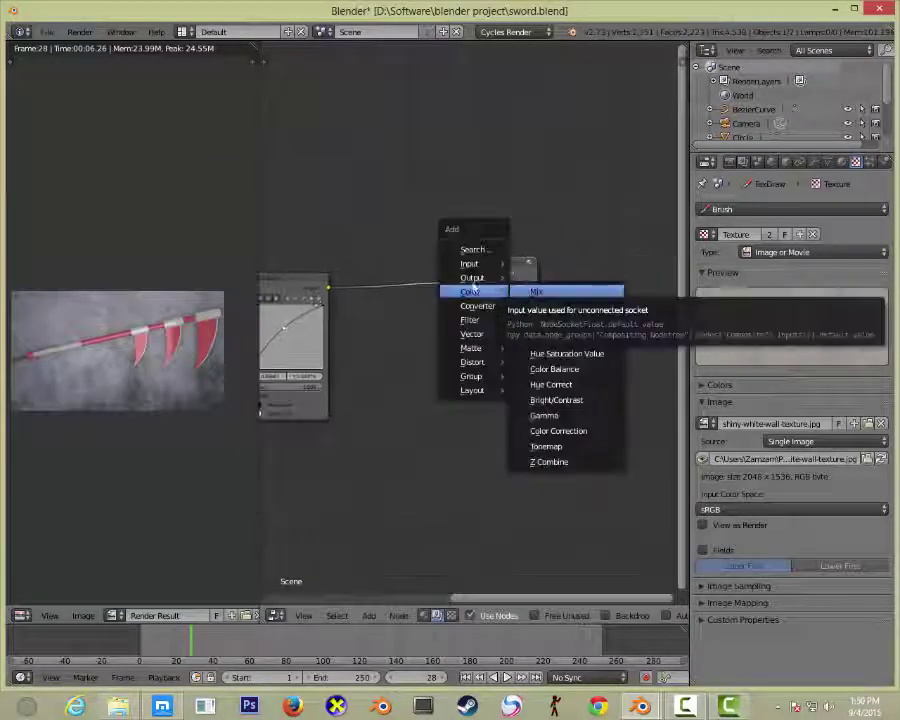
click(490, 292)
key(shift+a)
click(466, 276)
key(shift+a)
Connect the Texture node into Multiply and create a new spherical Blend gradient texture.
click(395, 311)
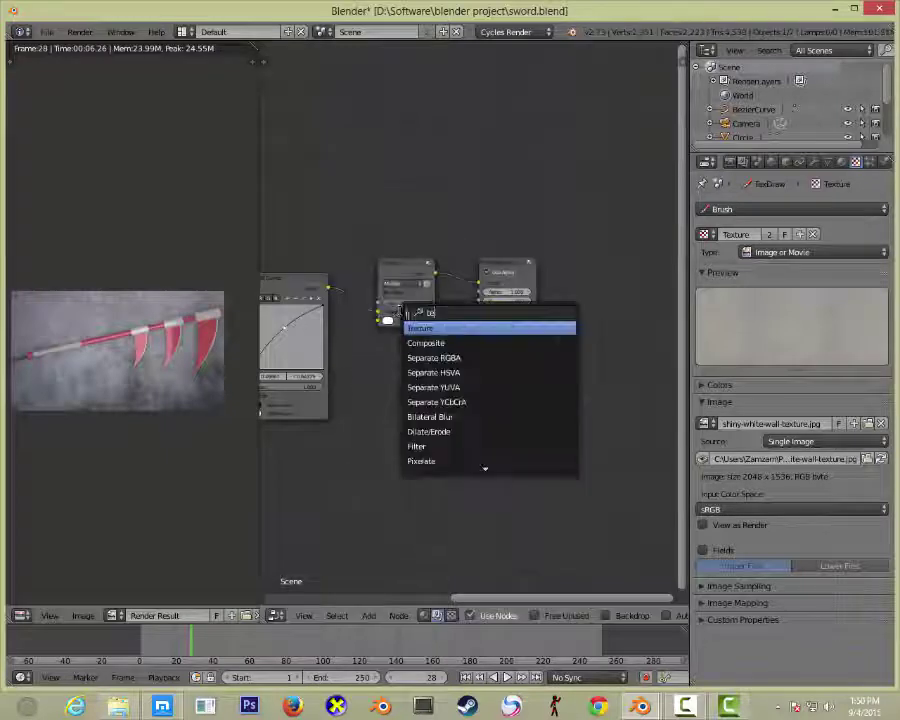
click(440, 325)
click(337, 485)
click(790, 209)
click(820, 252)
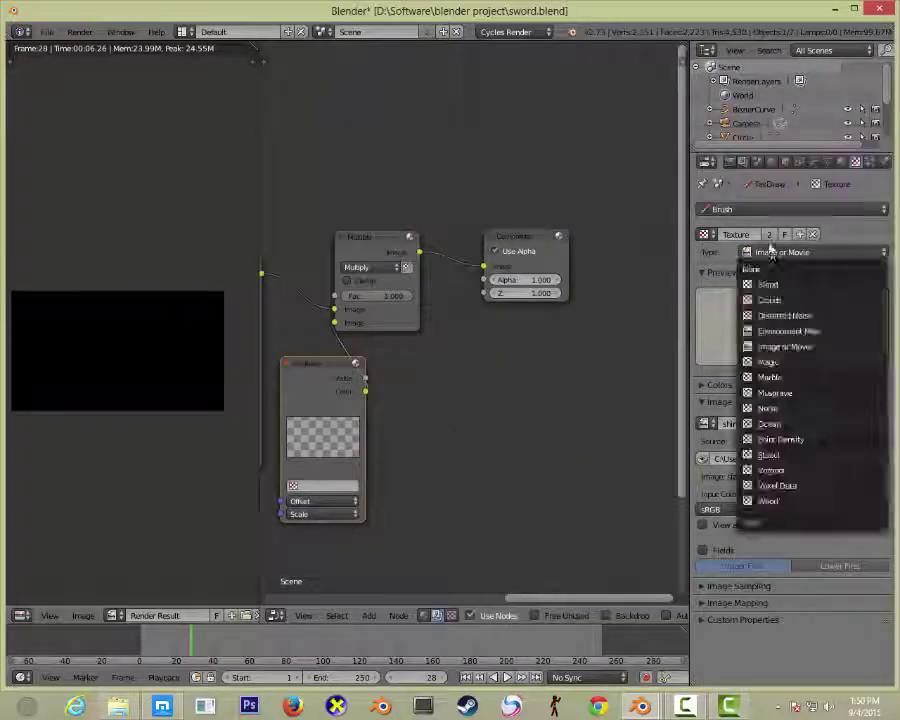
click(790, 209)
click(740, 193)
click(768, 233)
click(790, 252)
click(766, 283)
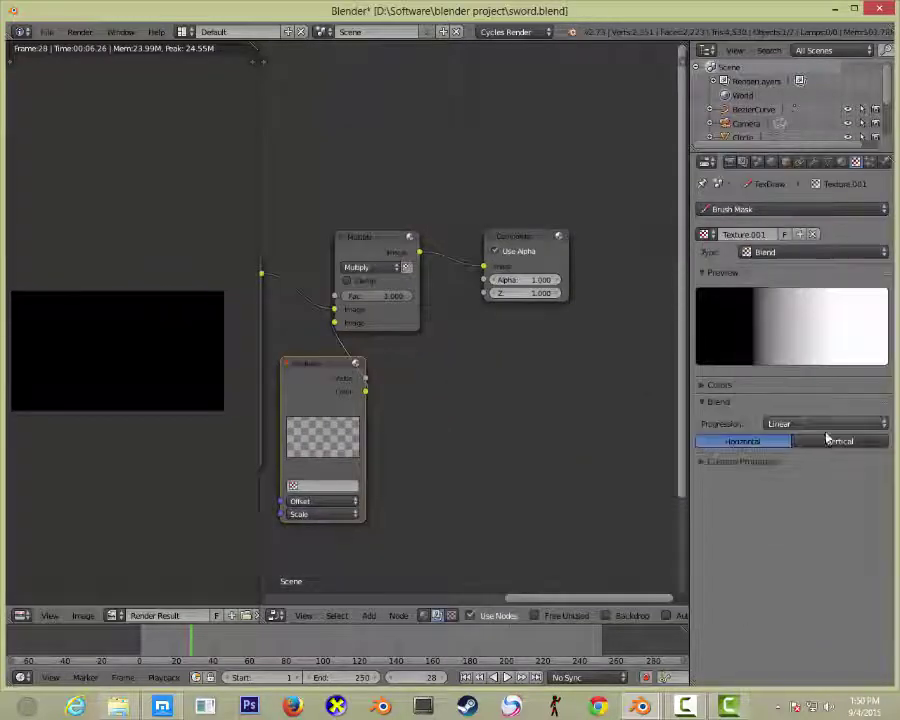
click(825, 424)
click(797, 350)
Assign Texture.001 to the node and add a Relative Scale node at X 2, Y 1.2.
click(292, 485)
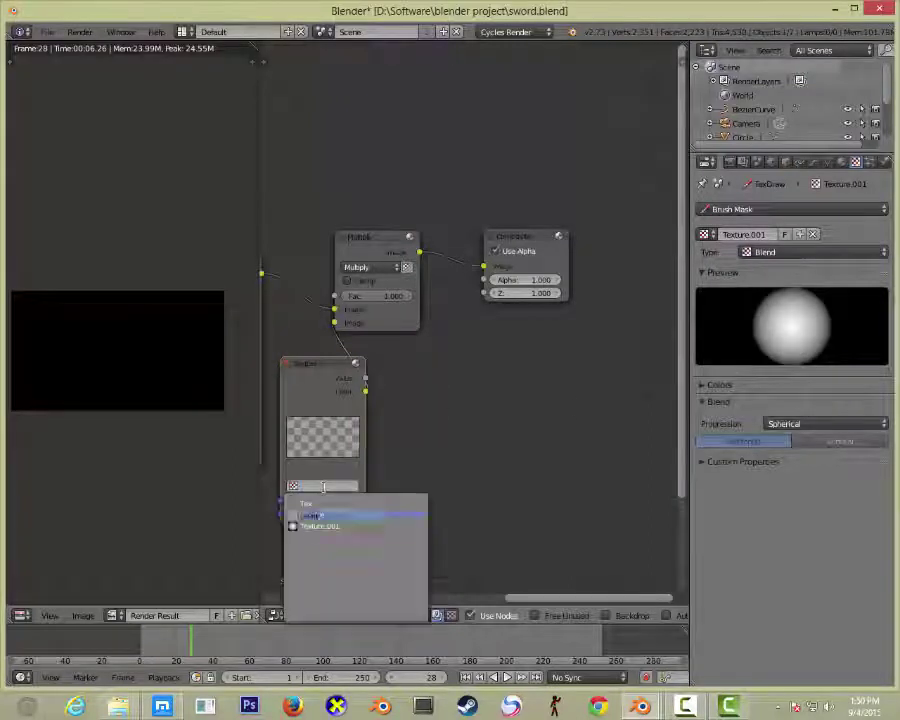
click(318, 513)
drag(320, 364, 307, 434)
key(shift+a)
click(316, 450)
text(Texture)
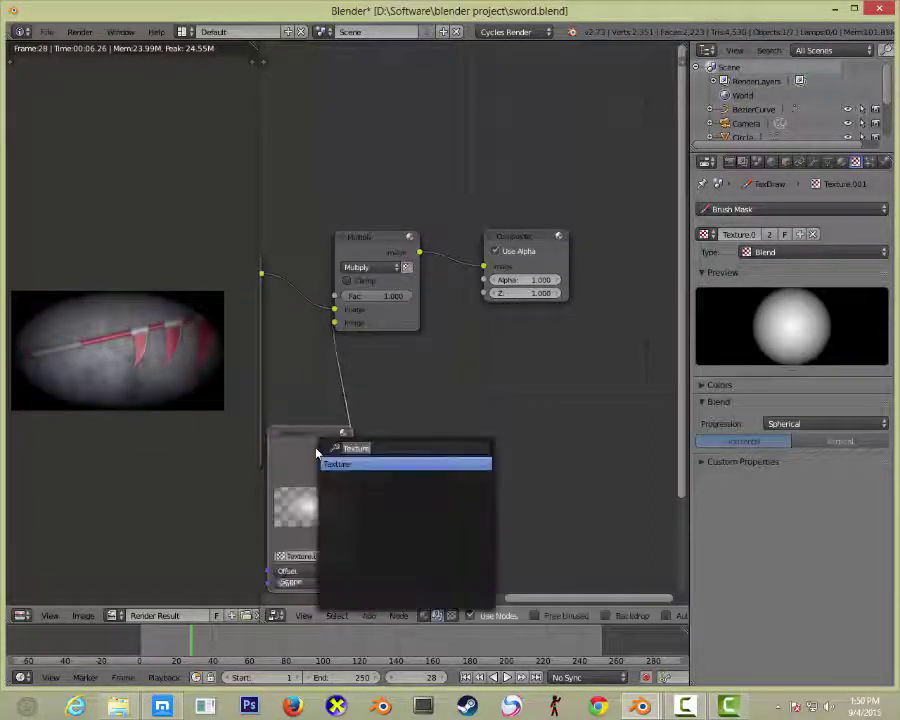
click(355, 466)
click(340, 326)
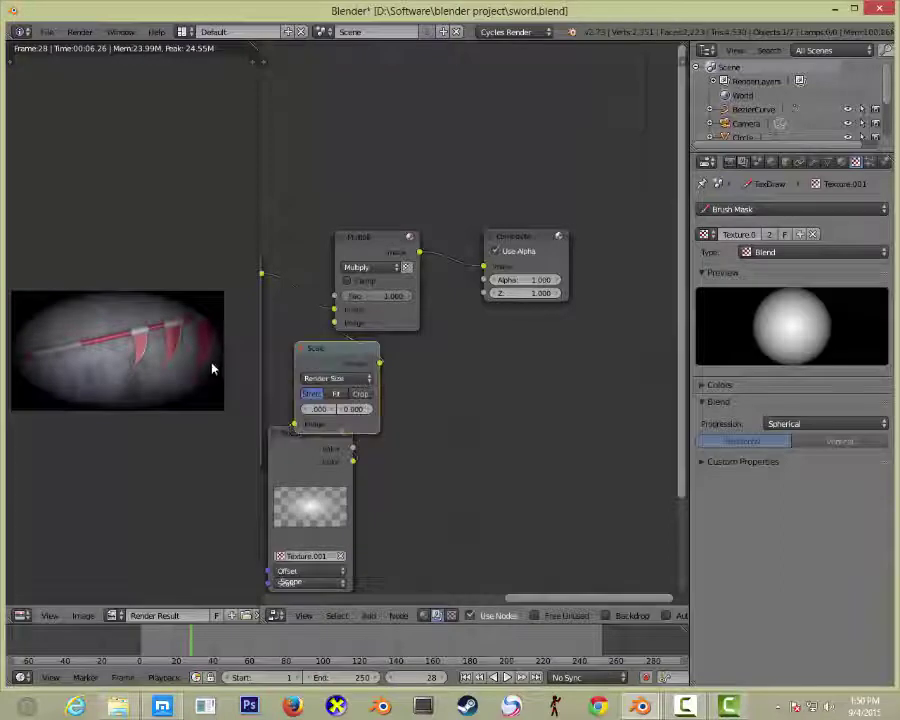
click(318, 364)
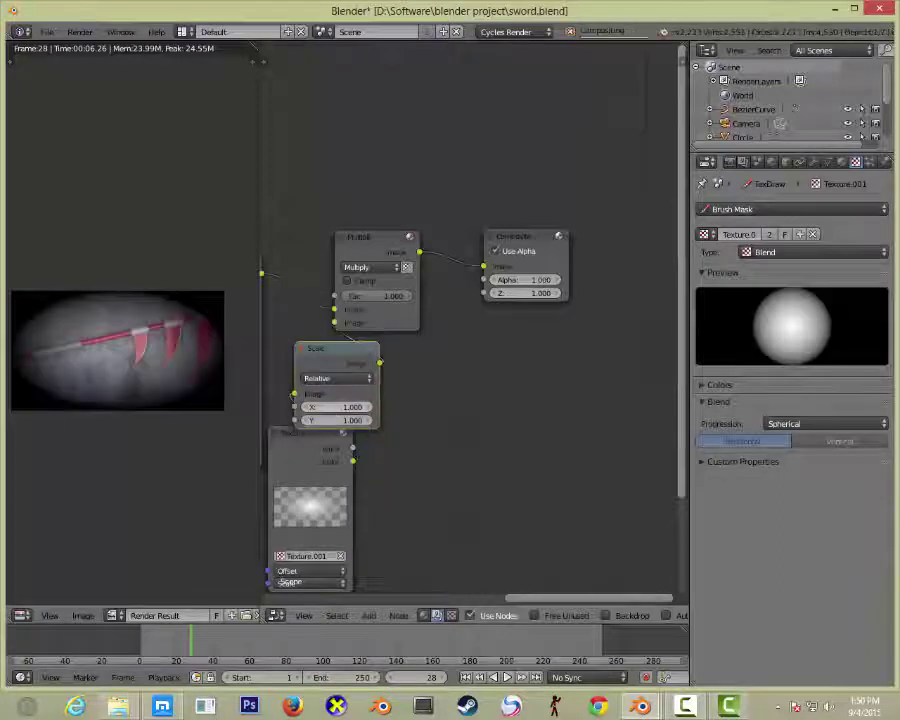
click(330, 420)
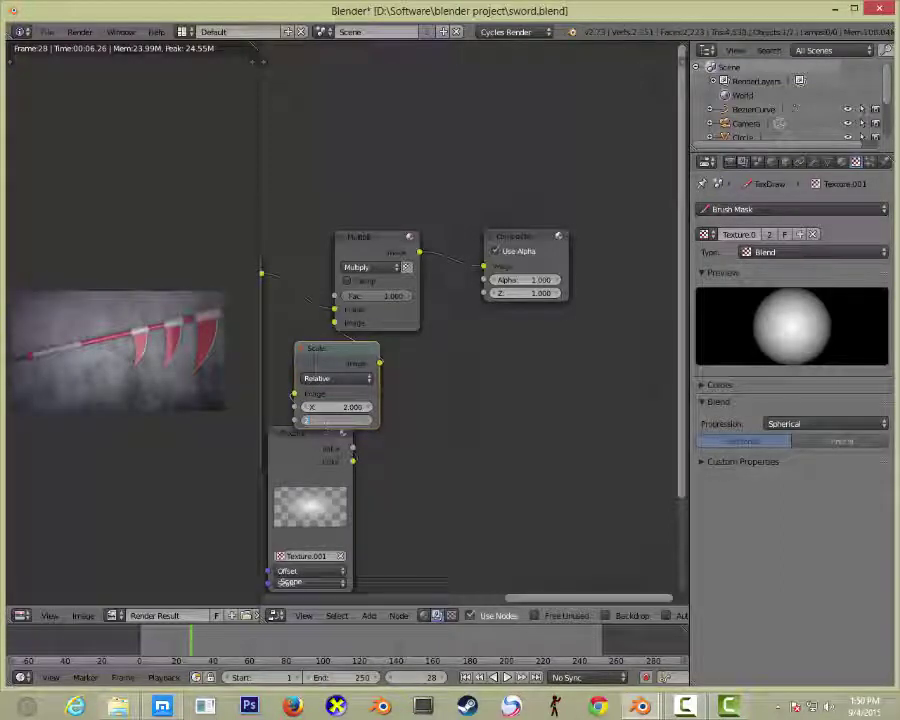
click(330, 420)
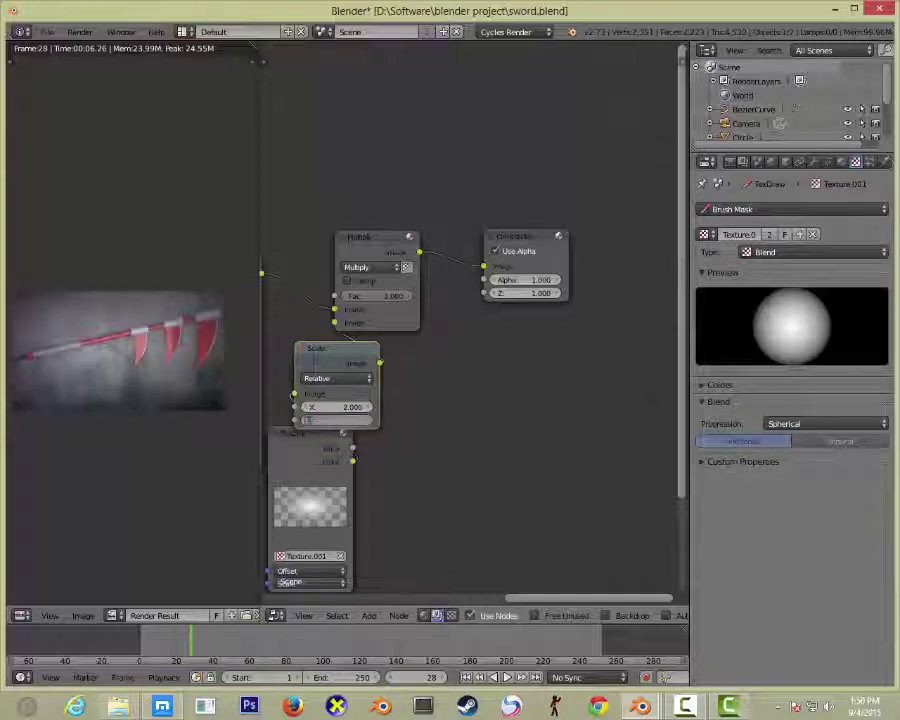
Enable a colour ramp on the gradient texture and adjust a ramp stop's colour.
click(718, 384)
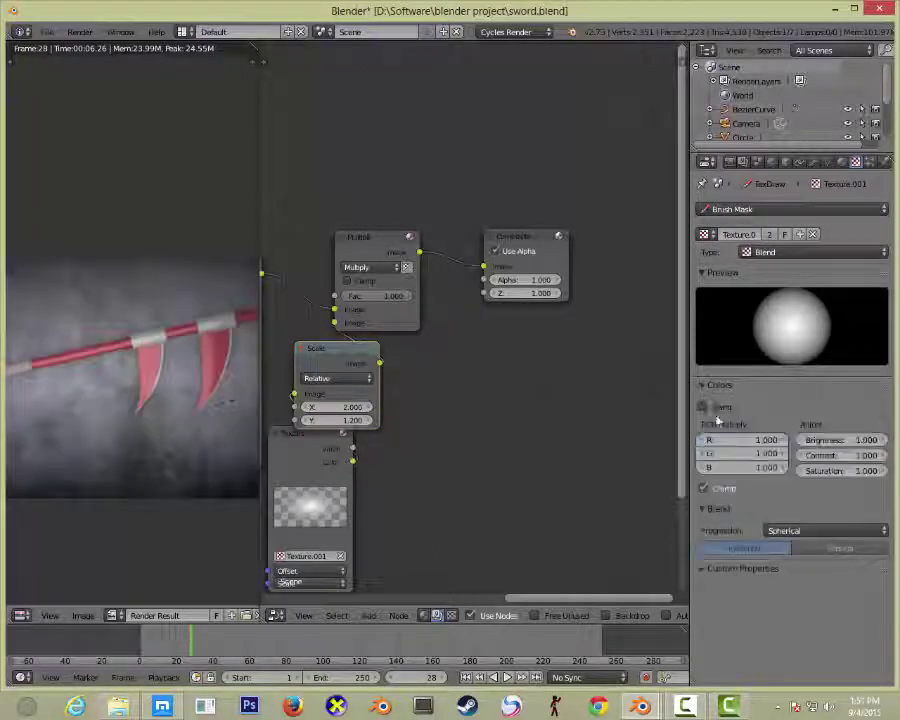
click(703, 406)
click(818, 466)
click(866, 319)
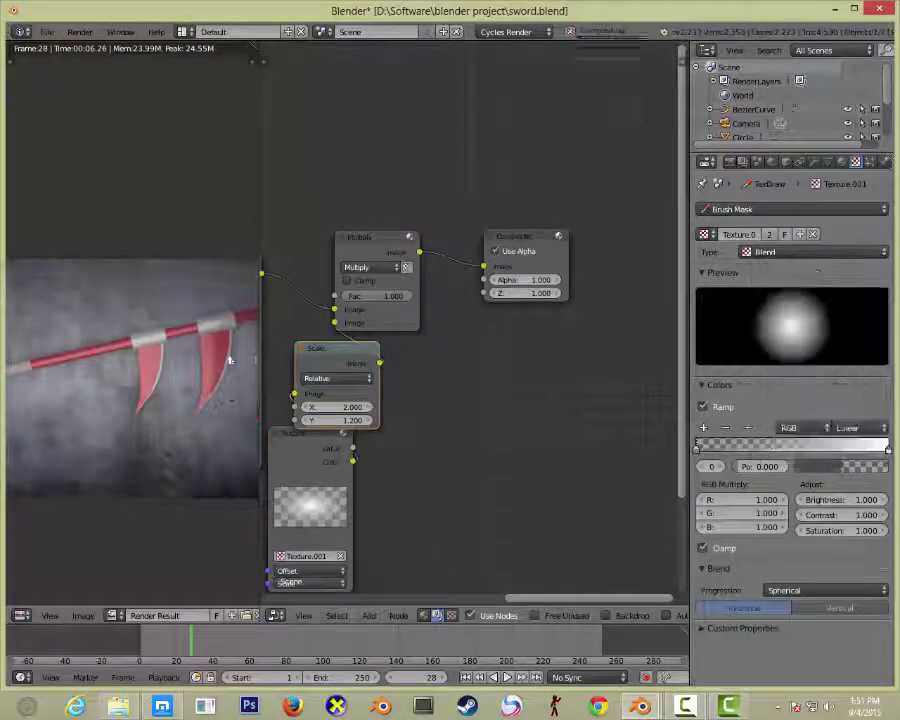
scroll(338, 300, down, 3)
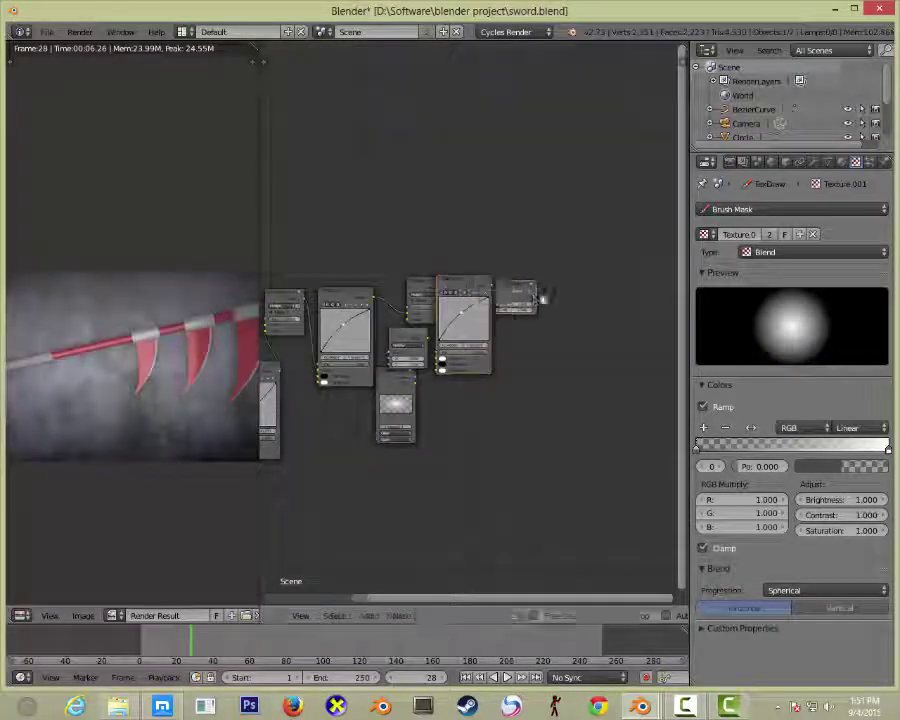
Enlarge the backdrop and image view to inspect the vignetted red scythe on concrete.
key(v)
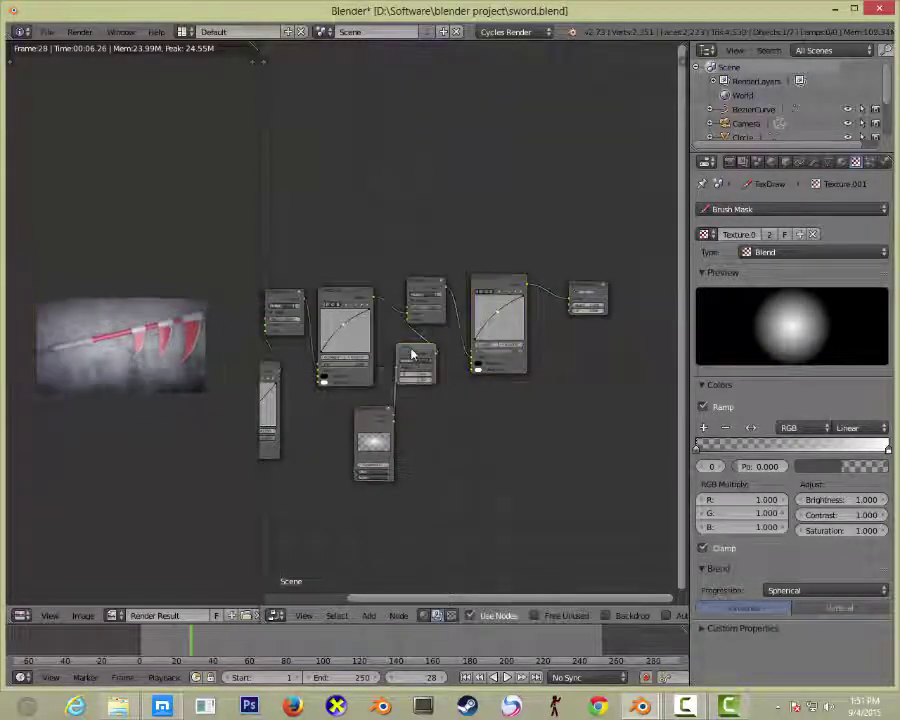
scroll(410, 345, up, 2)
key(alt+v)
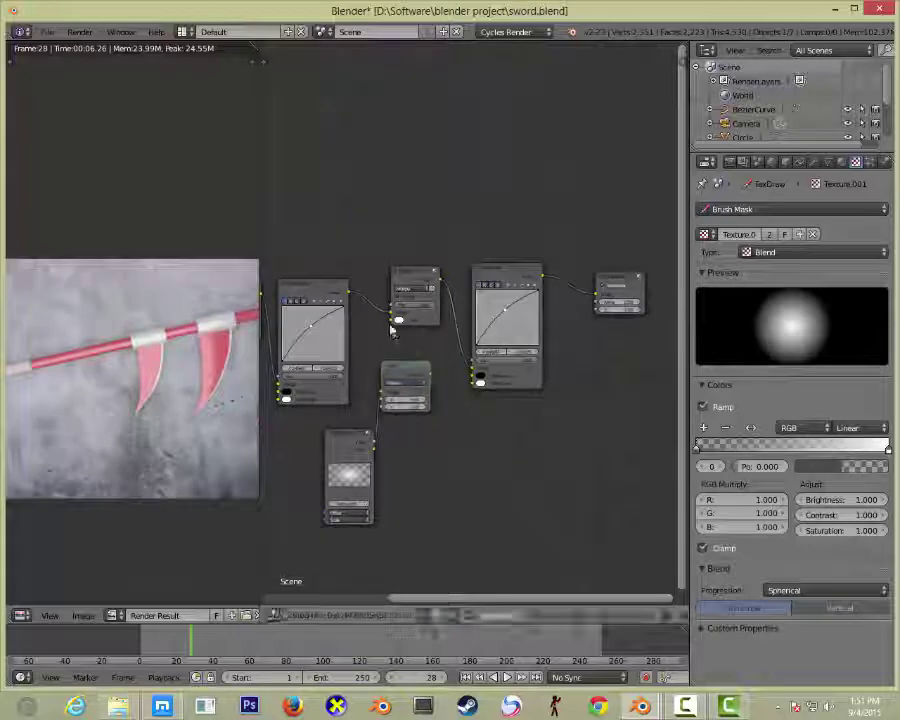
scroll(137, 345, down, 3)
scroll(157, 300, up, 3)
scroll(157, 300, up, 2)
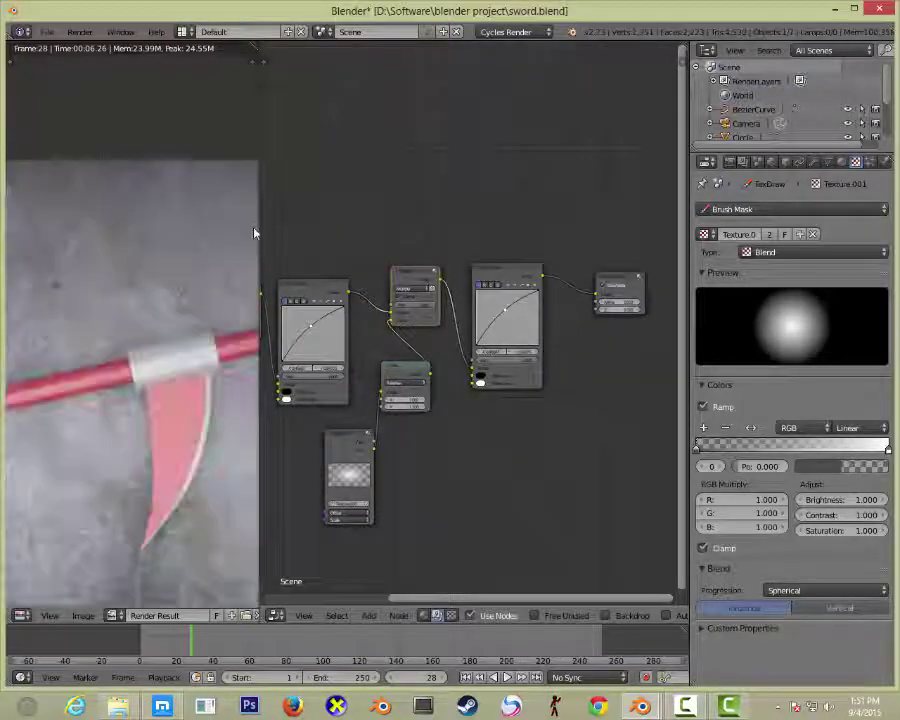
drag(264, 240, 615, 300)
scroll(352, 300, up, 2)
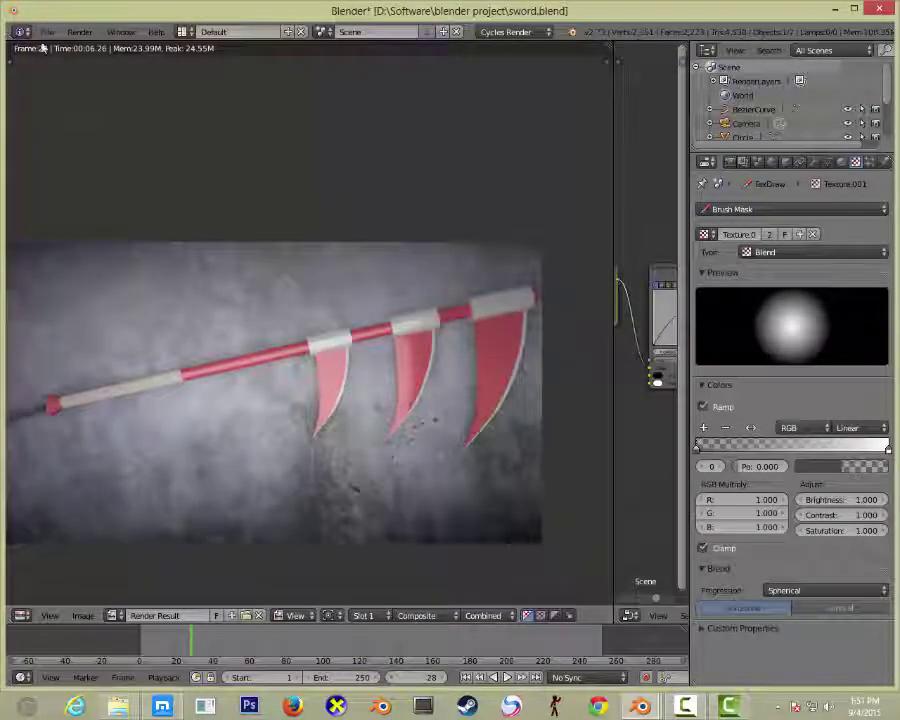